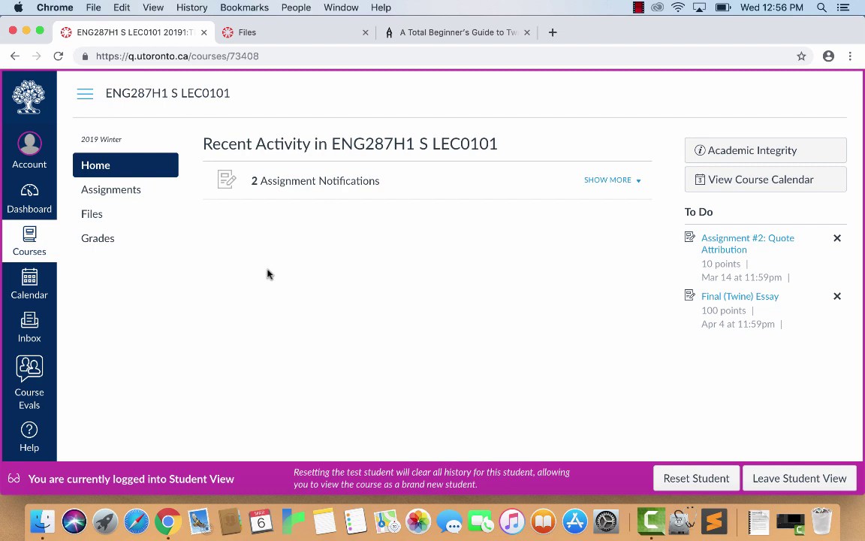
Step: Open the Final (Twine) Essay assignment in the course and read through its numbered essay topics
left_click(120, 195)
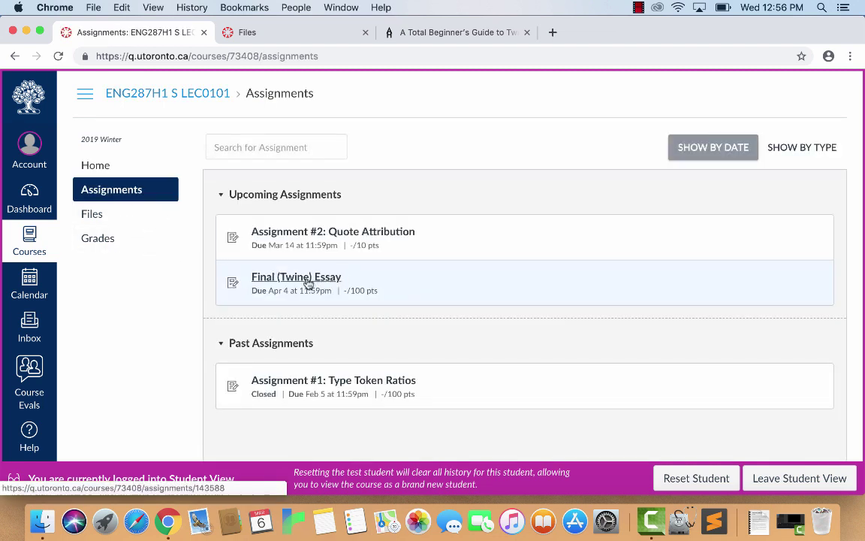
left_click(308, 281)
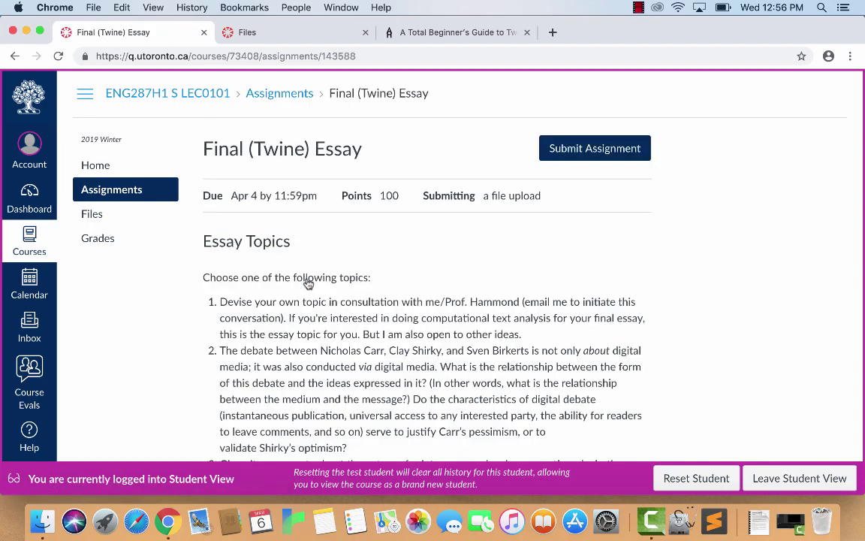
scroll(308, 284, "down", 3)
scroll(308, 284, "down", 3)
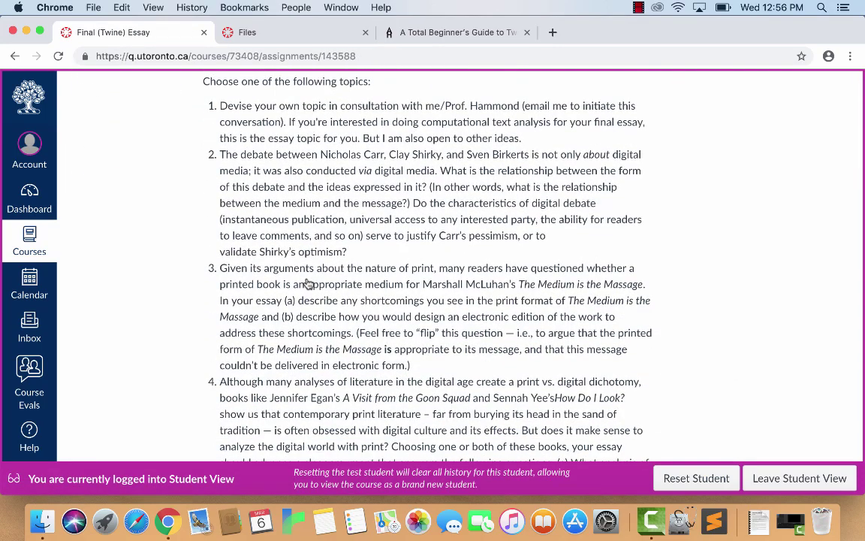
scroll(308, 284, "up", 1)
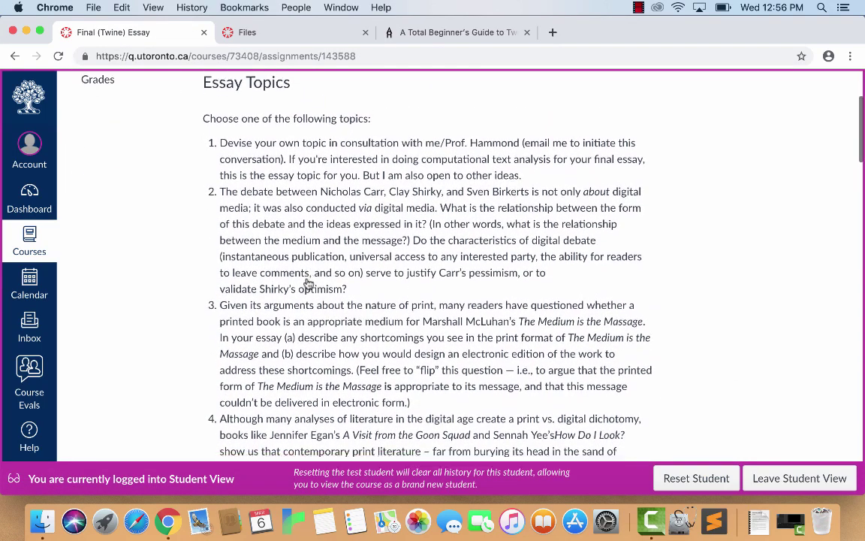
scroll(308, 284, "down", 1)
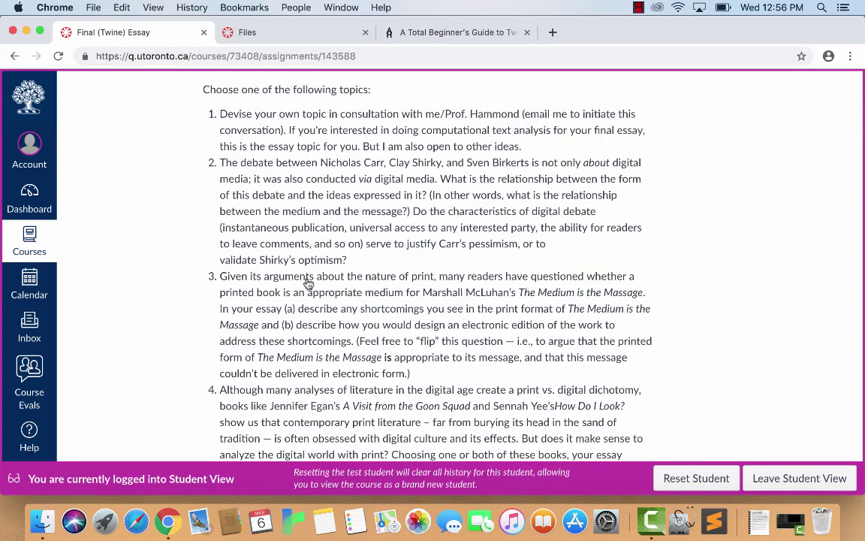
scroll(308, 284, "down", 3)
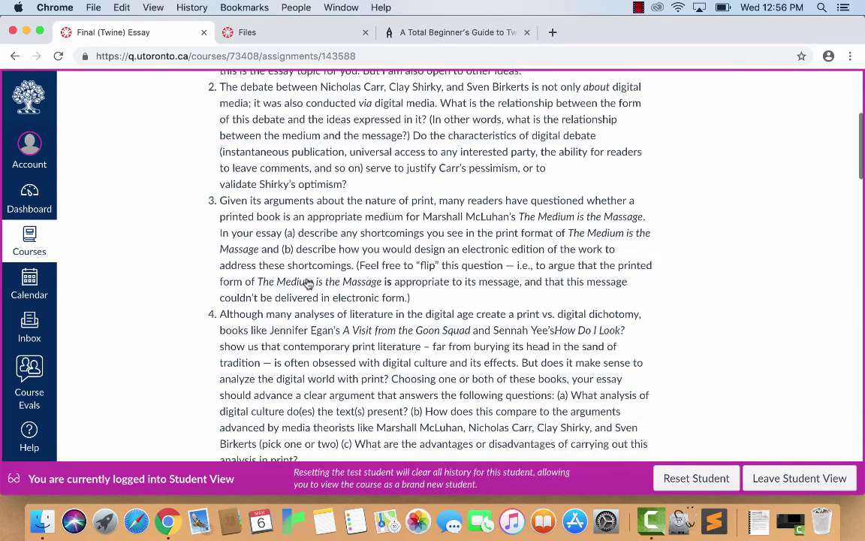
scroll(308, 284, "down", 3)
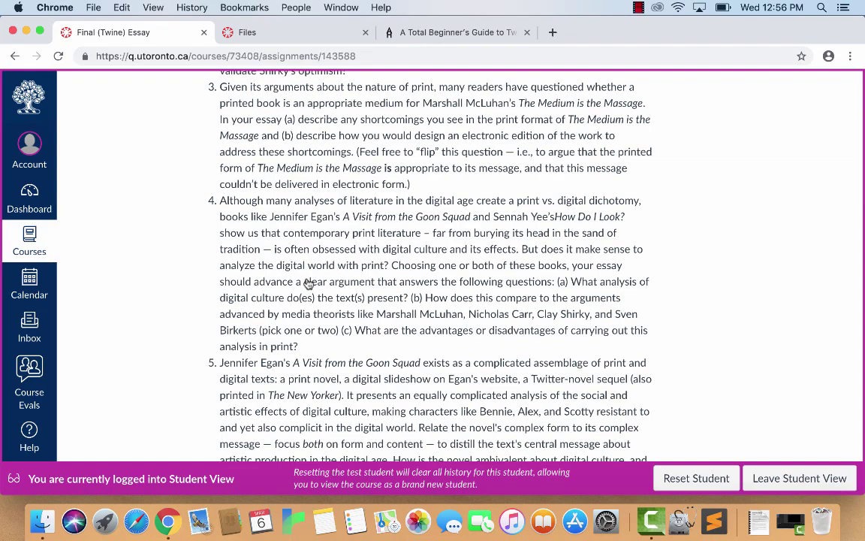
scroll(308, 284, "down", 3)
scroll(308, 284, "down", 8)
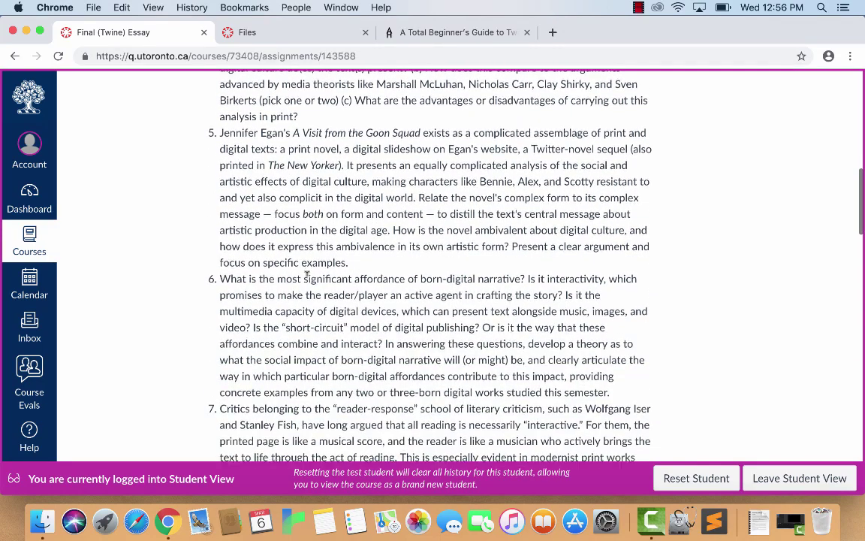
scroll(307, 275, "up", 8)
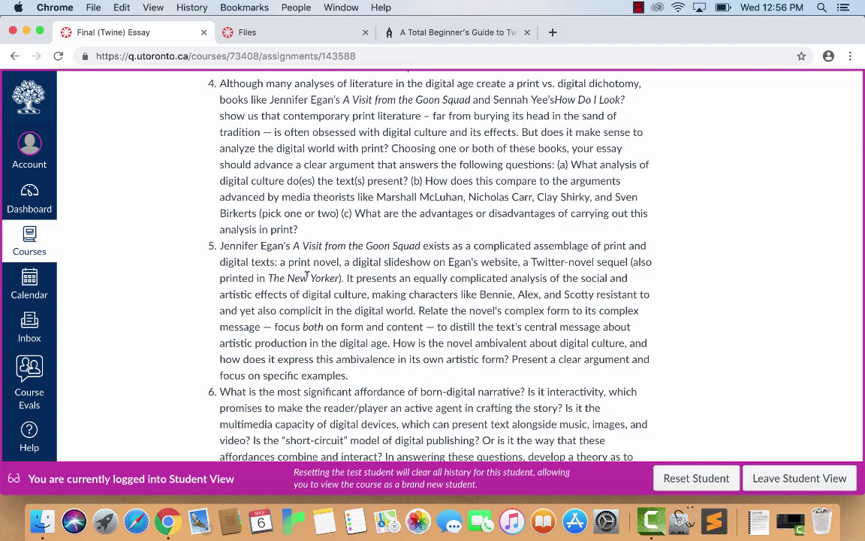
scroll(307, 282, "up", 2)
scroll(308, 301, "down", 4)
scroll(308, 300, "up", 10)
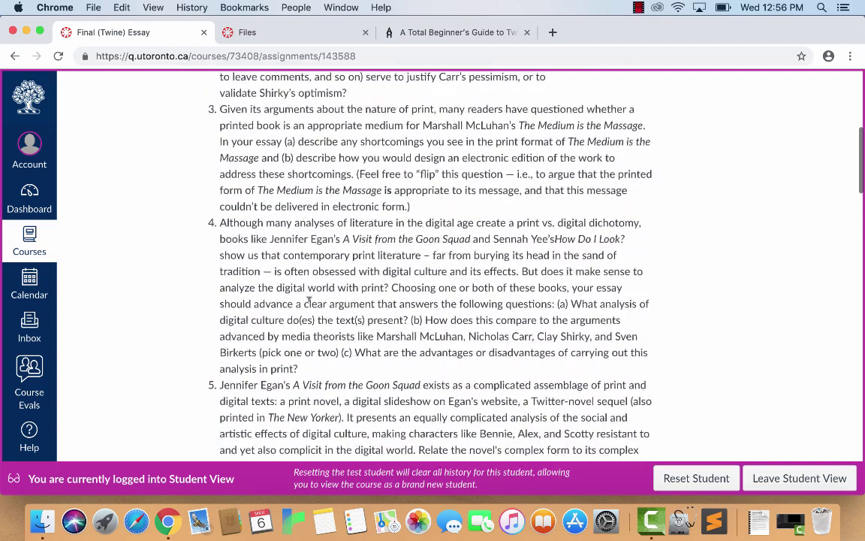
scroll(308, 298, "down", 4)
scroll(308, 299, "down", 18)
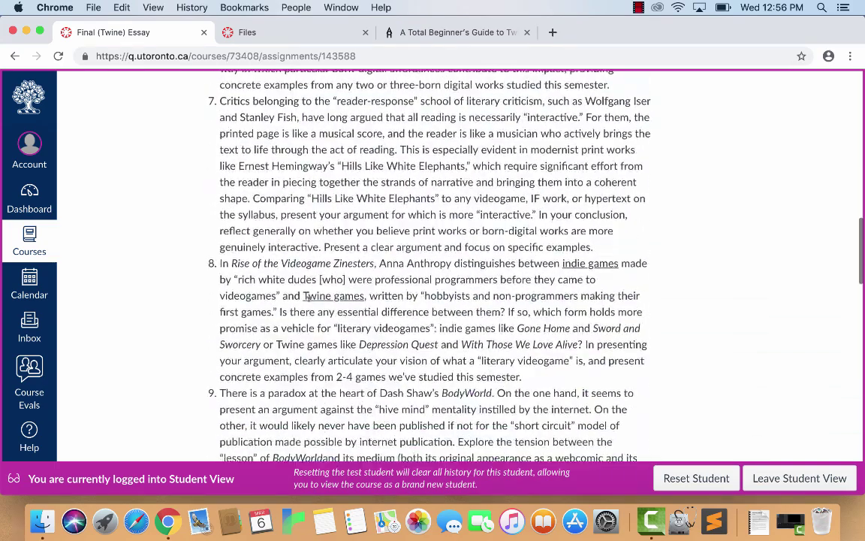
scroll(308, 301, "down", 5)
scroll(308, 302, "down", 7)
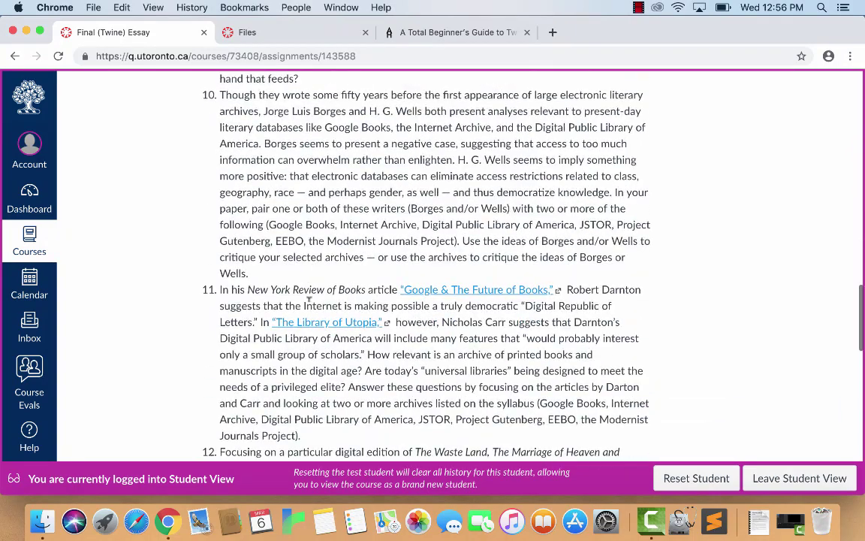
Step: Review the assignment's Essay Requirements, "Born-Digital Statement" and Instructions sections
scroll(308, 304, "down", 12)
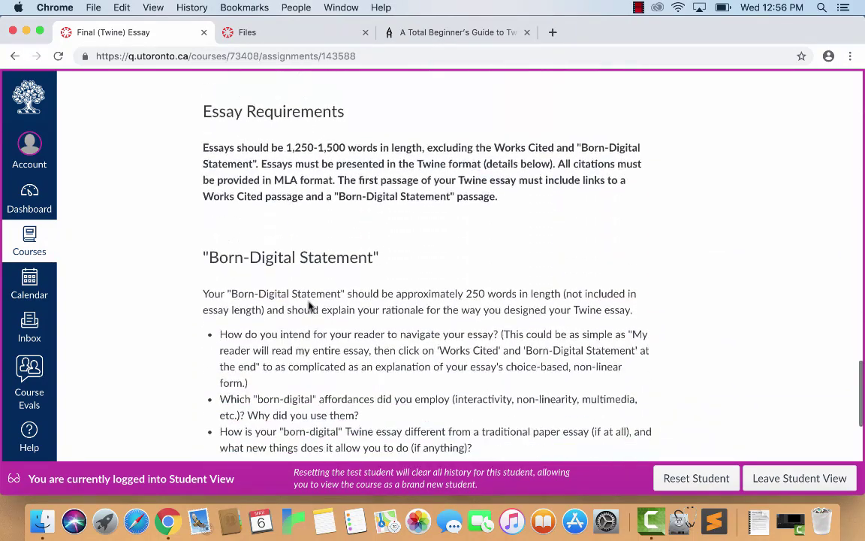
scroll(309, 301, "down", 1)
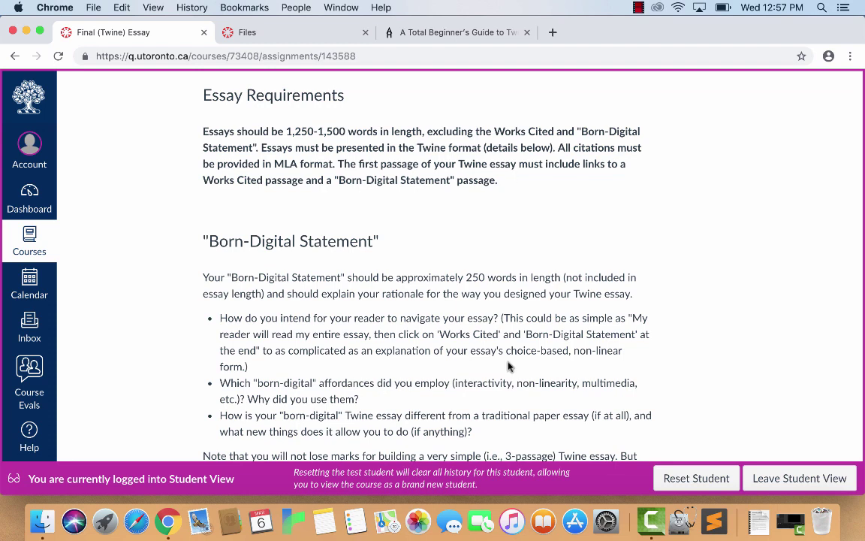
scroll(507, 366, "down", 1)
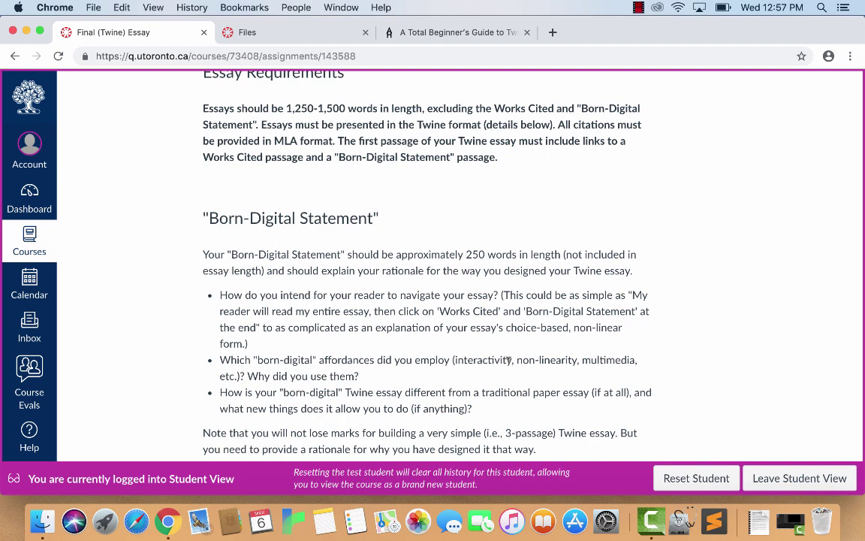
scroll(508, 360, "down", 1)
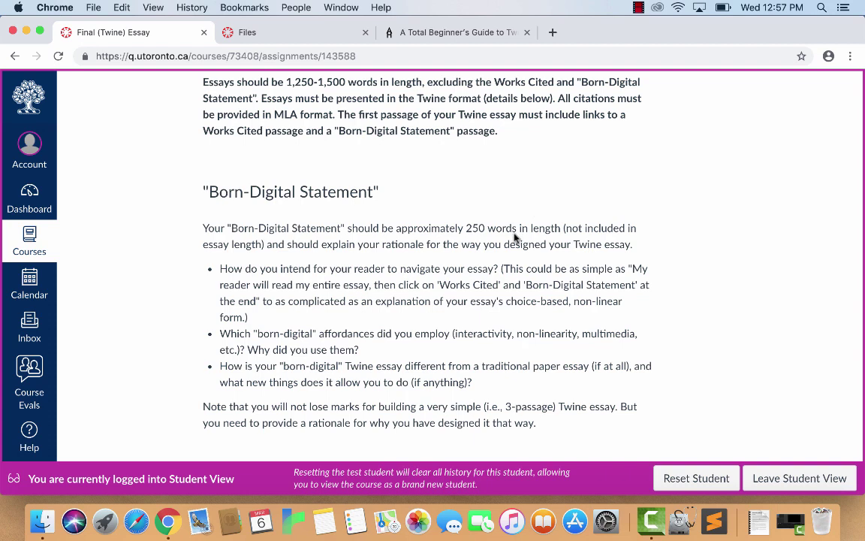
scroll(514, 238, "down", 3)
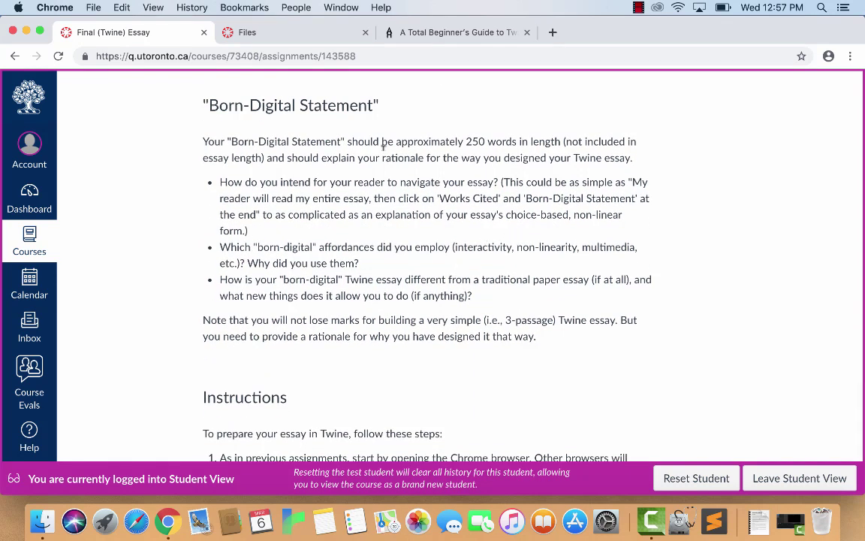
scroll(610, 319, "down", 7)
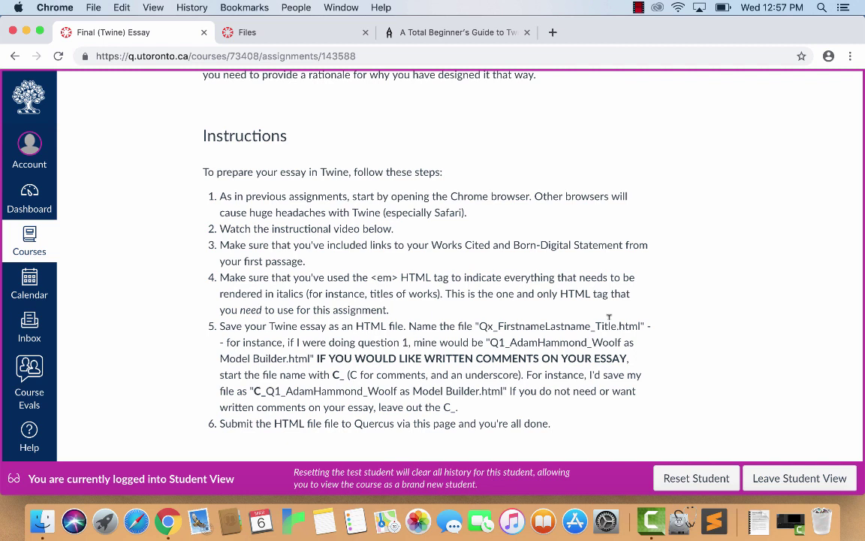
Step: Minimise the browser and open the Model Builder essay document from the desktop folder ENG287 Final Twine Essay
left_click(26, 32)
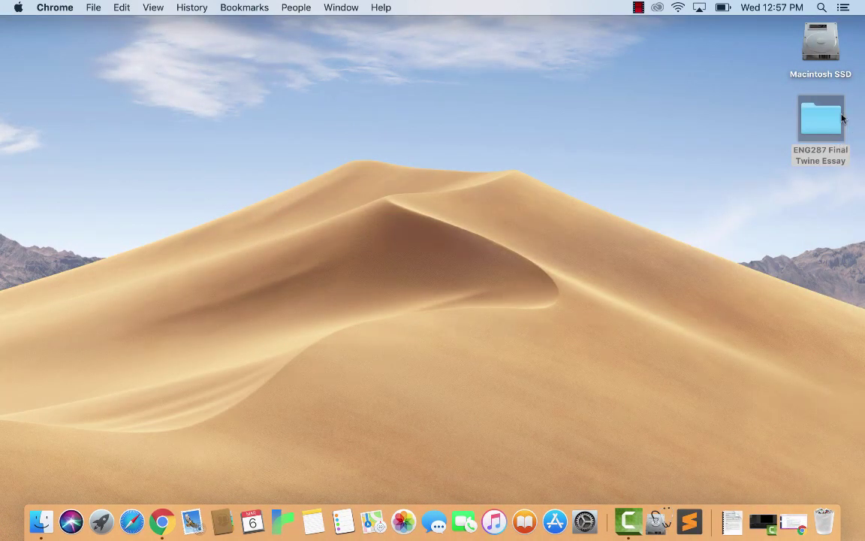
double_click(817, 117)
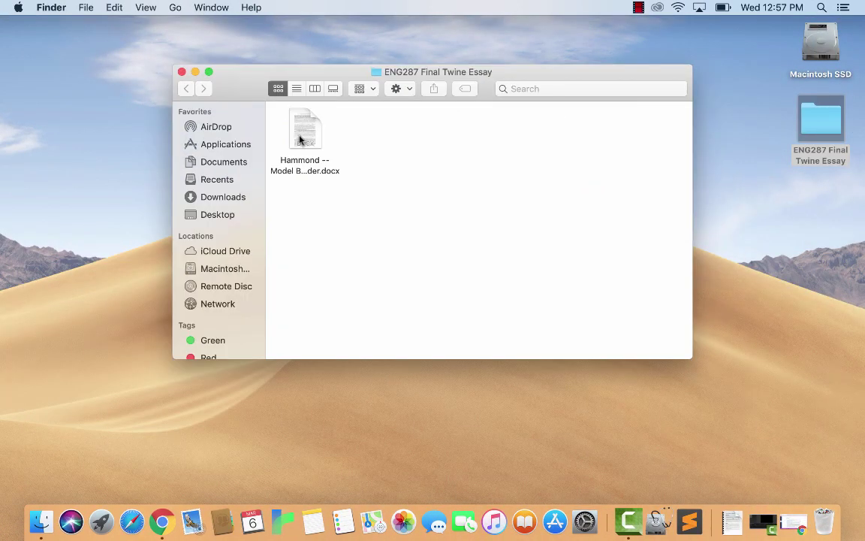
left_click(304, 134)
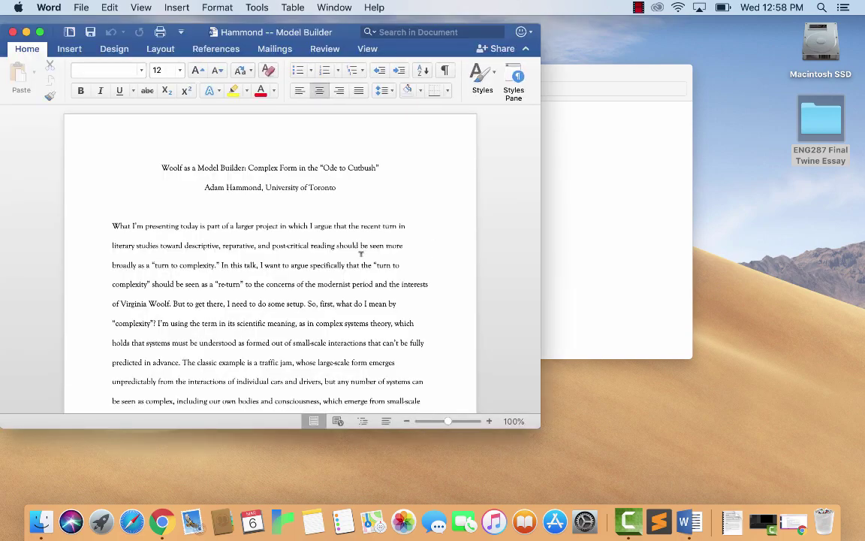
Step: Skim the Word essay, return to its first page and slightly enlarge the document window
scroll(421, 252, "down", 10)
scroll(361, 257, "down", 20)
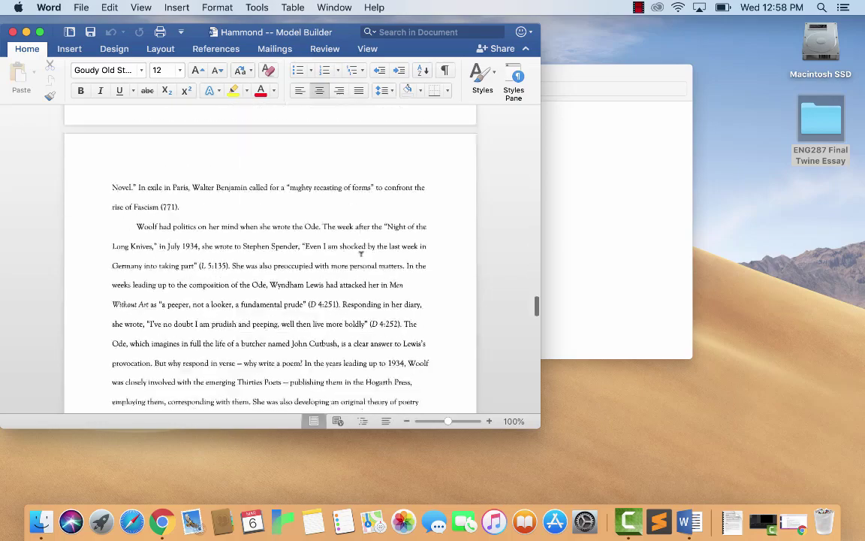
scroll(361, 254, "up", 15)
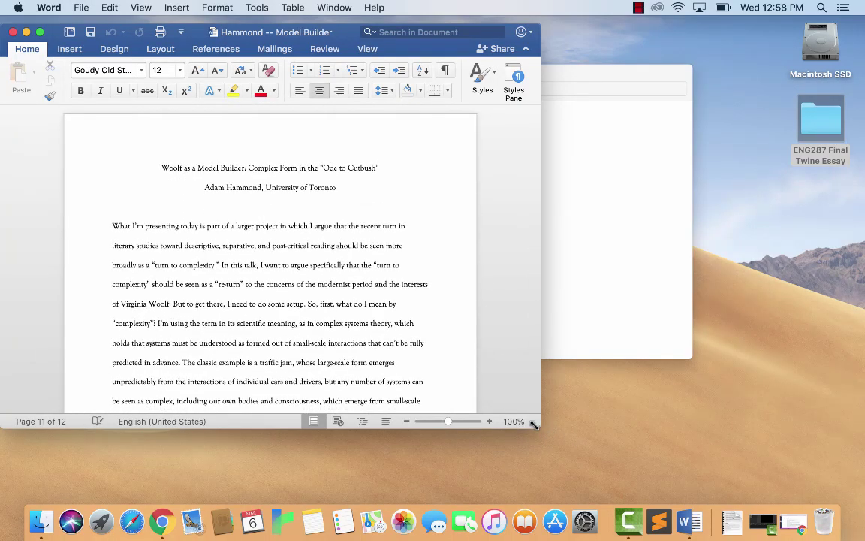
left_click_drag(540, 428, 581, 452)
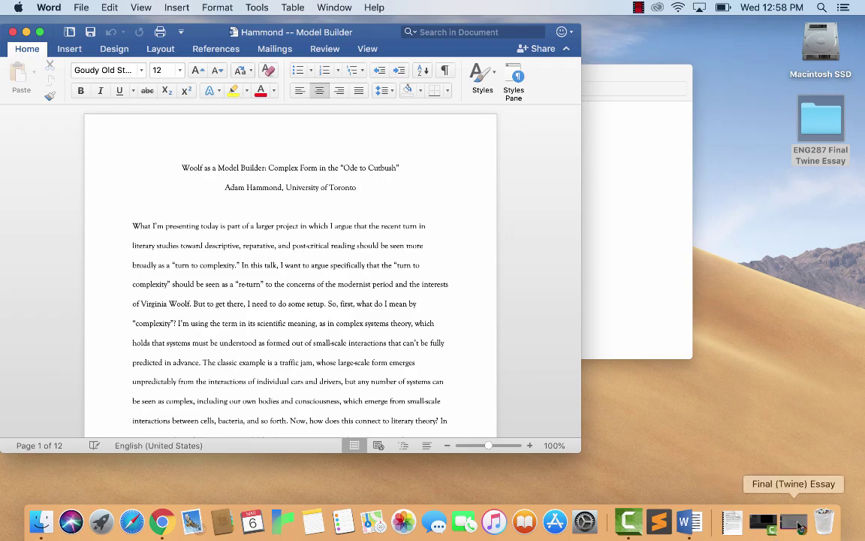
Step: Switch back to the minimised Chrome window showing the Final (Twine) Essay instructions
left_click(763, 522)
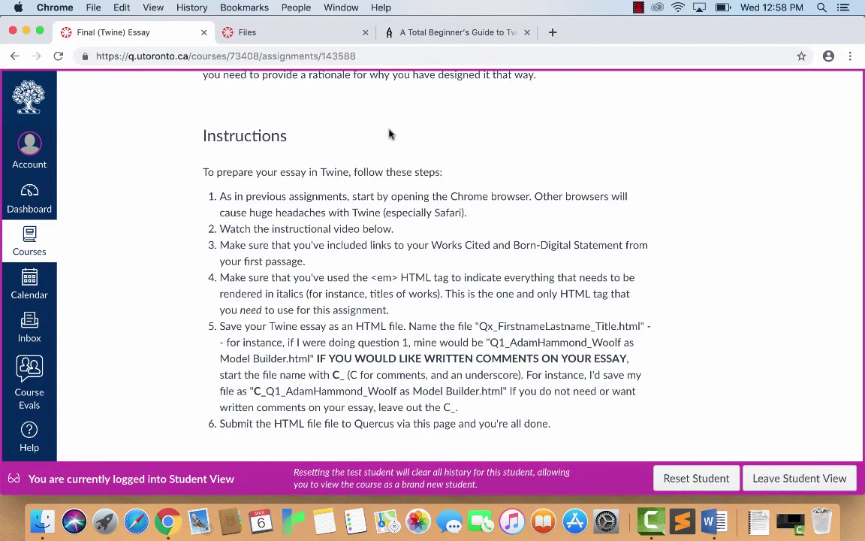
left_click(51, 6)
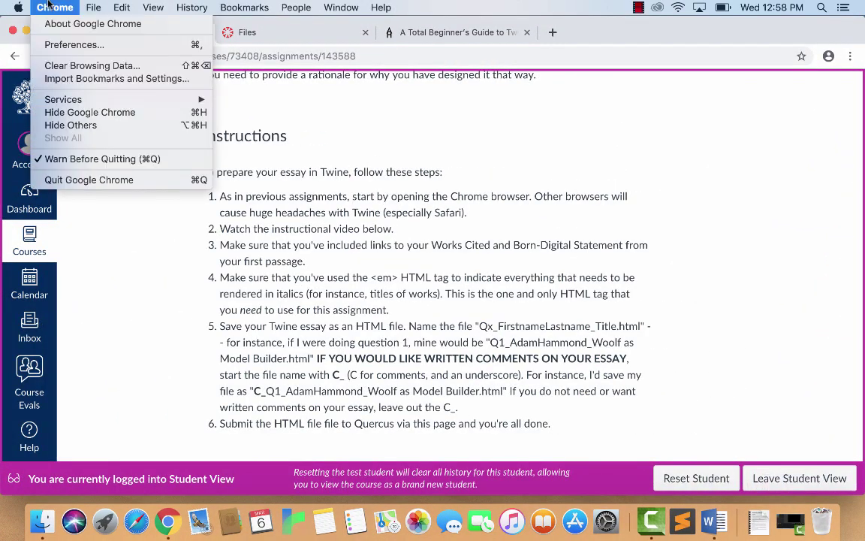
left_click(49, 5)
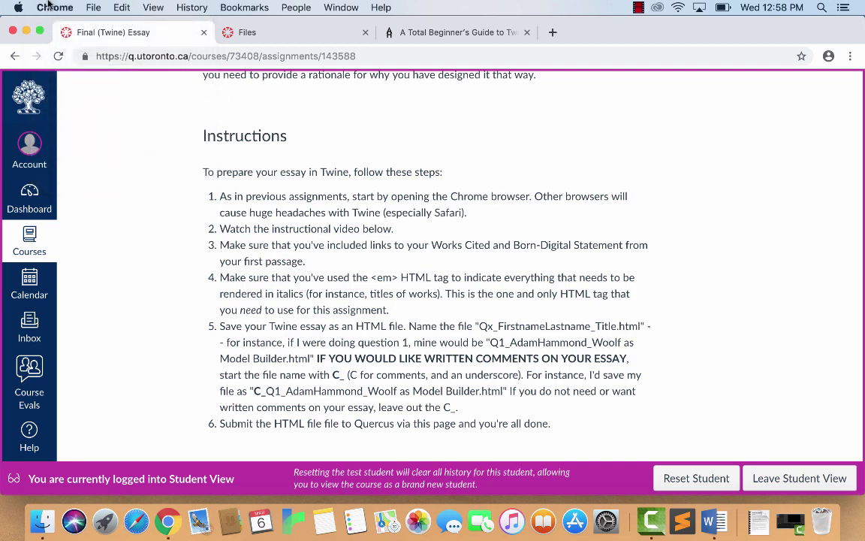
left_click(49, 5)
left_click(48, 5)
Step: Go to twinery.org in a new browser tab and launch the online version of Twine
key("super+t")
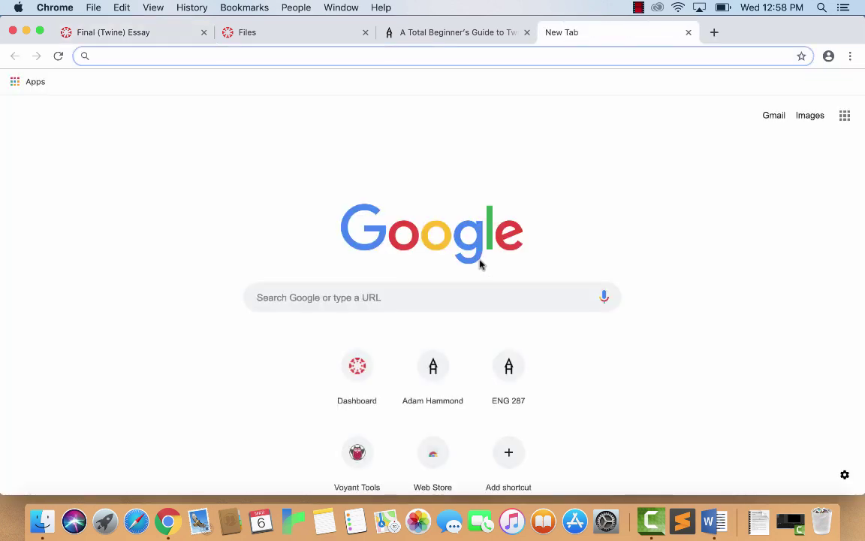
type("twinery.org")
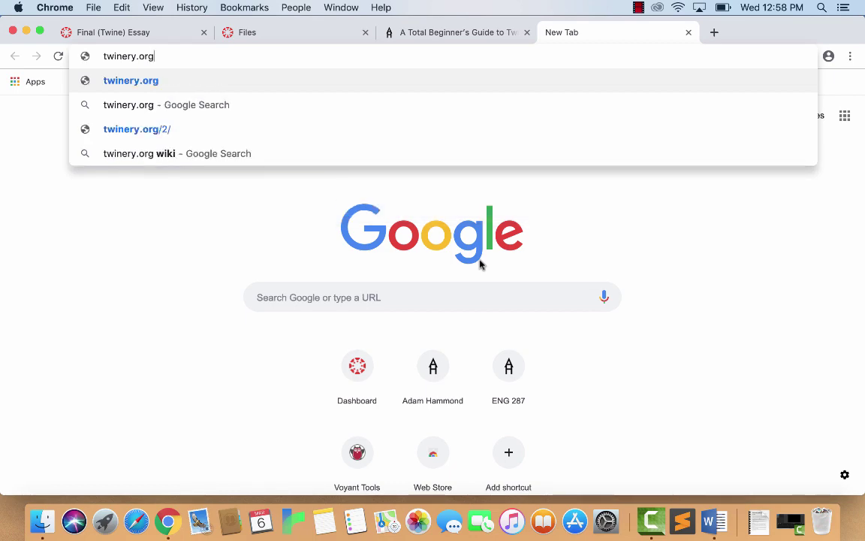
key("Return")
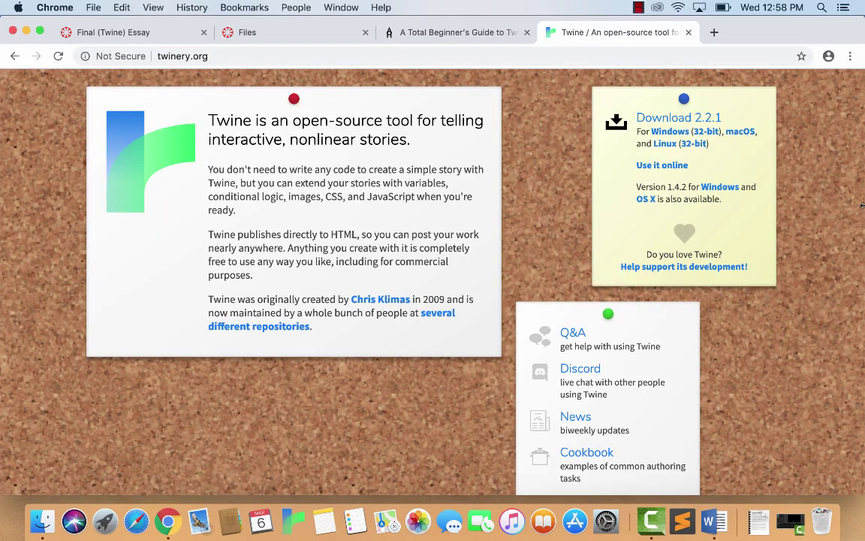
left_click(673, 172)
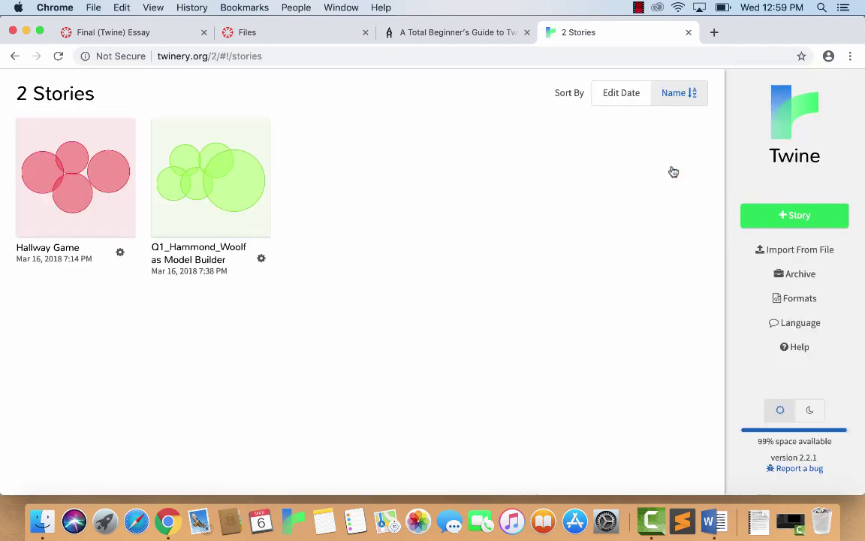
Step: Permanently delete both saved Twine stories, the Woolf as Model Builder essay and Hallway Game
left_click(263, 259)
left_click(289, 410)
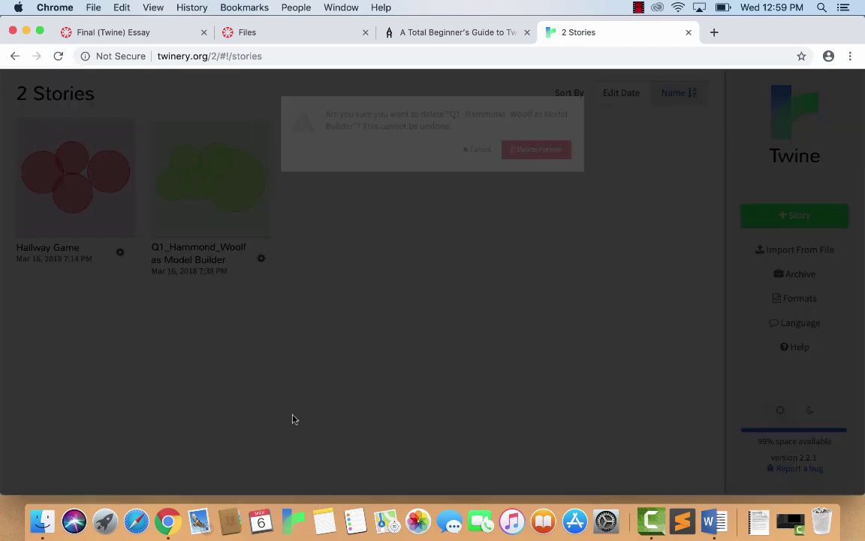
left_click(573, 156)
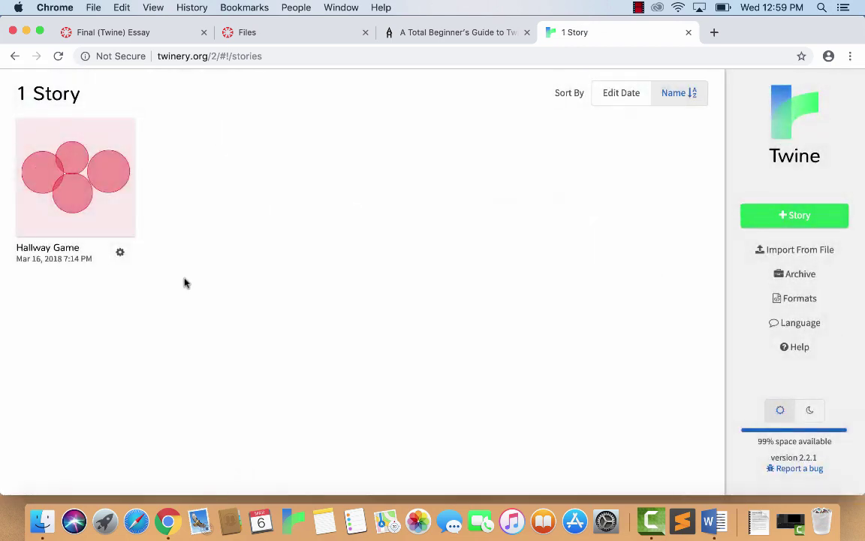
left_click(120, 253)
left_click(149, 400)
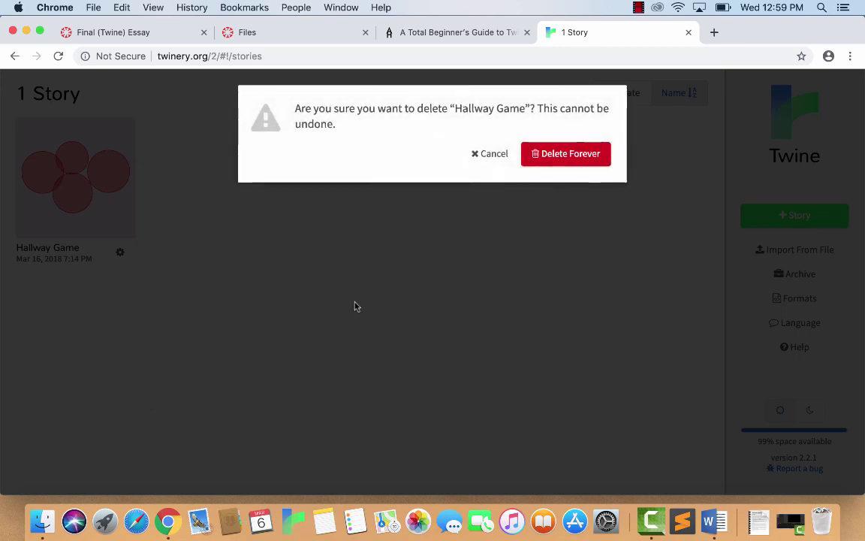
left_click(587, 150)
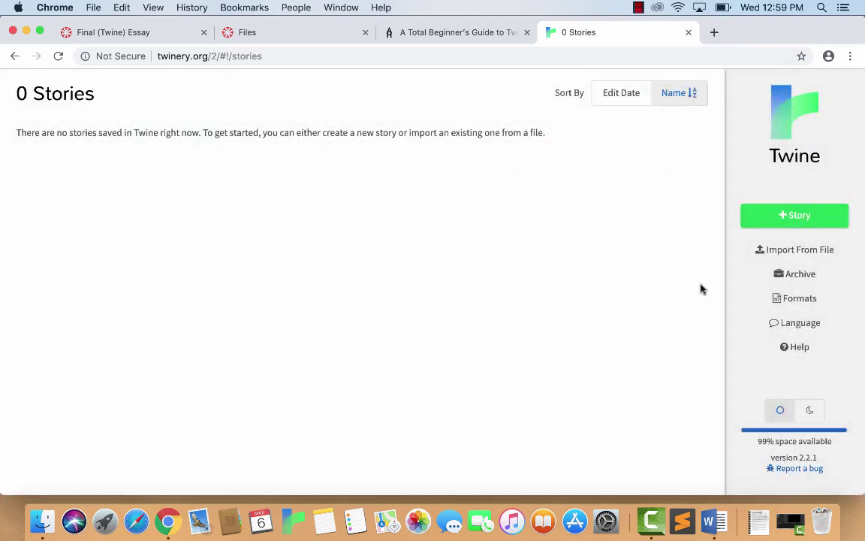
Step: Start a new Twine story and check the assignment instructions for the file-naming format and the C_ prefix requesting written comments
left_click(803, 218)
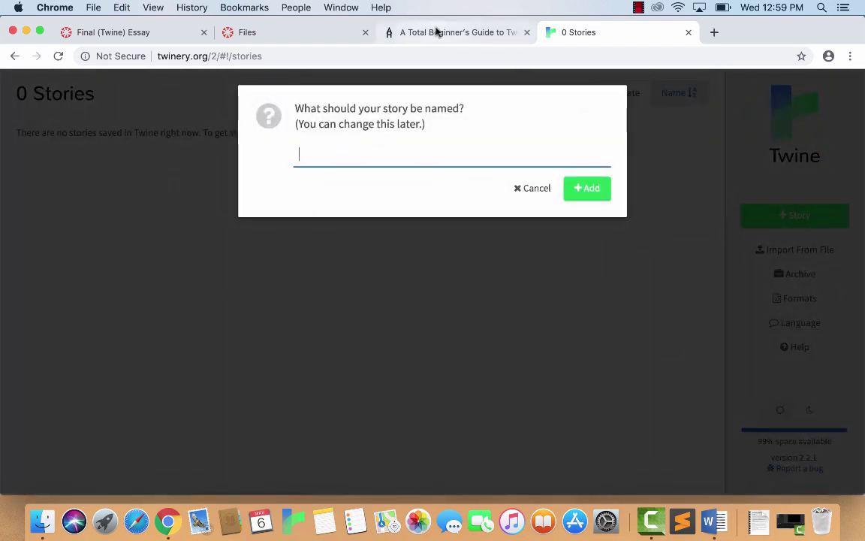
left_click(158, 35)
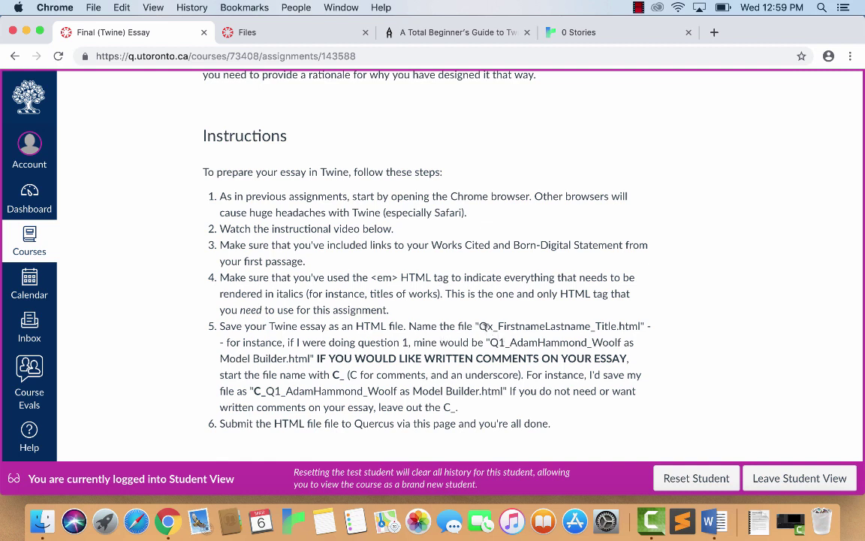
left_click_drag(480, 326, 620, 326)
left_click_drag(315, 357, 348, 375)
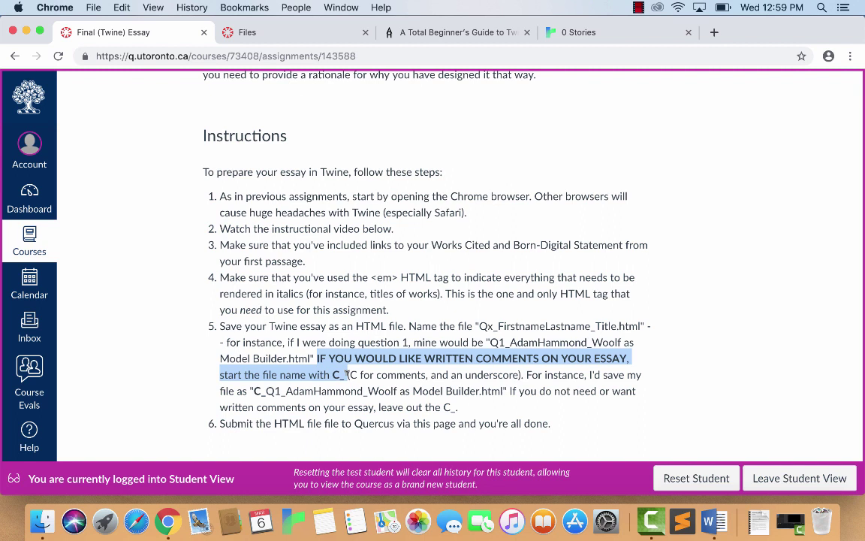
left_click(593, 34)
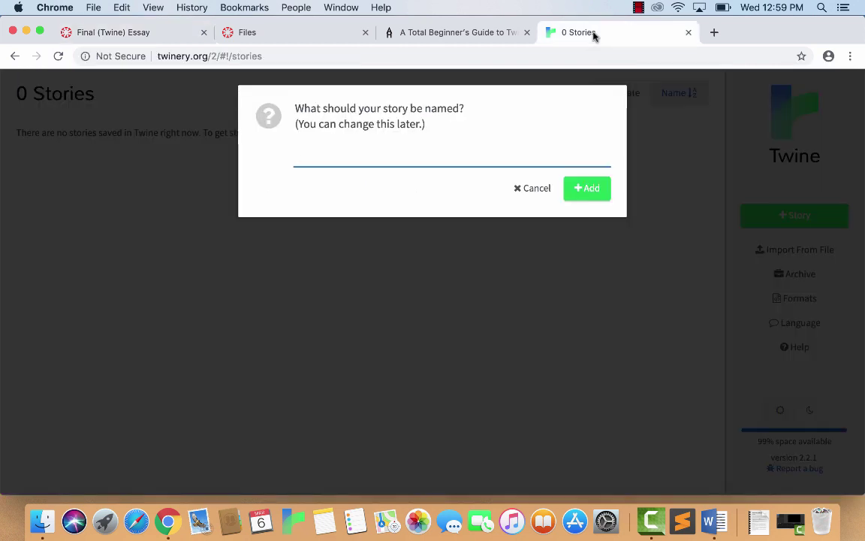
Step: Name the new story C_Q3_, followed by the author's full name and _Woolf as Model Builder, and add it
type("C_Q")
type("AdamHammond")
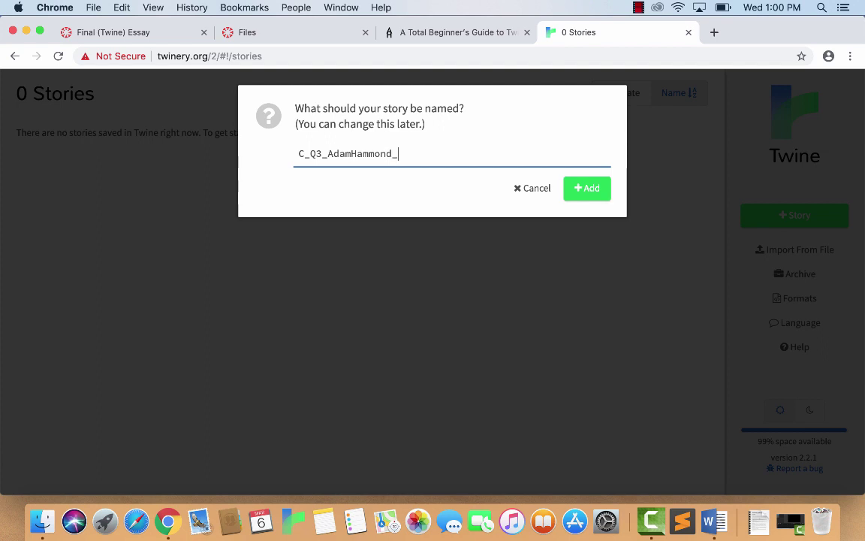
type("_Woolf")
key("BackSpace")
key("BackSpace")
type("olf as Model Buildi")
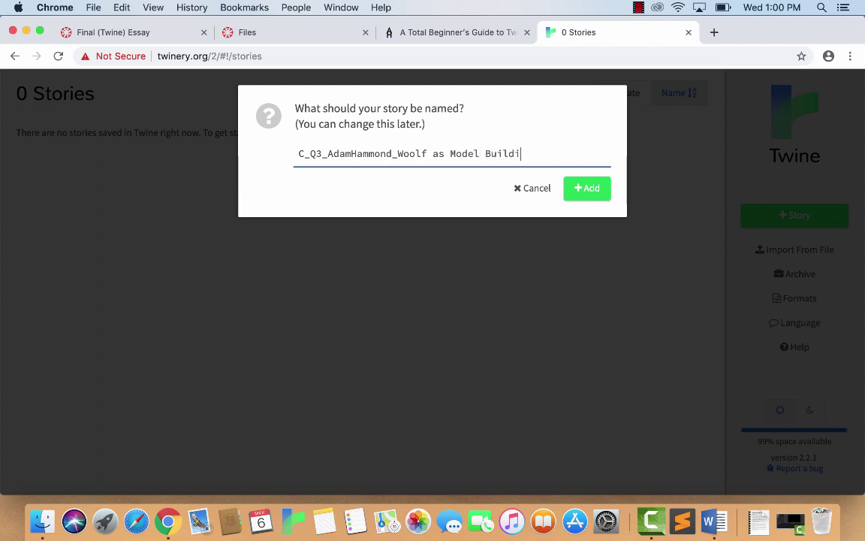
type("n")
key("BackSpace")
key("BackSpace")
type("er")
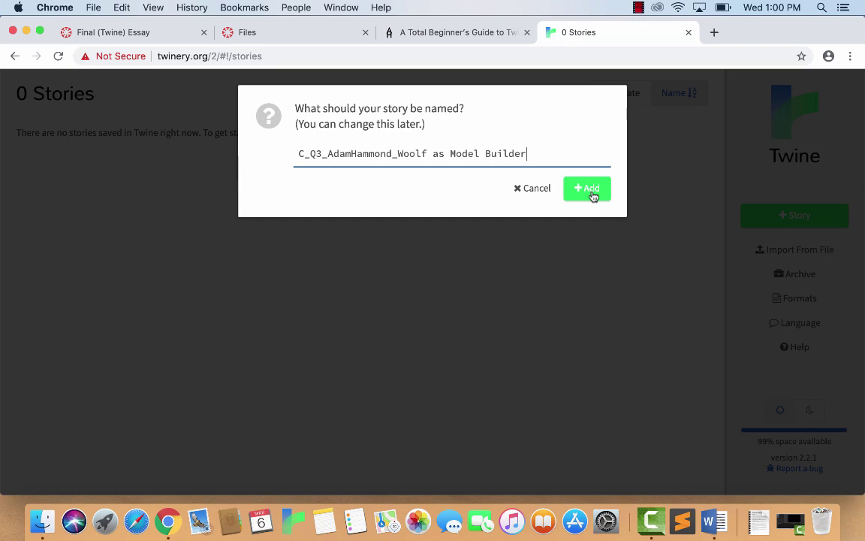
left_click(591, 191)
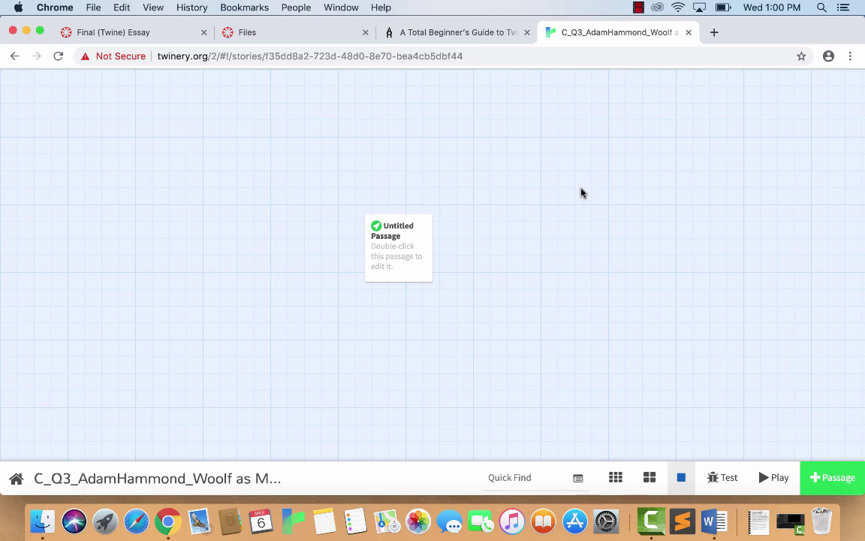
Step: Move the untitled starting passage up and to the left on the story map and rename it Essay
left_click_drag(412, 228, 314, 138)
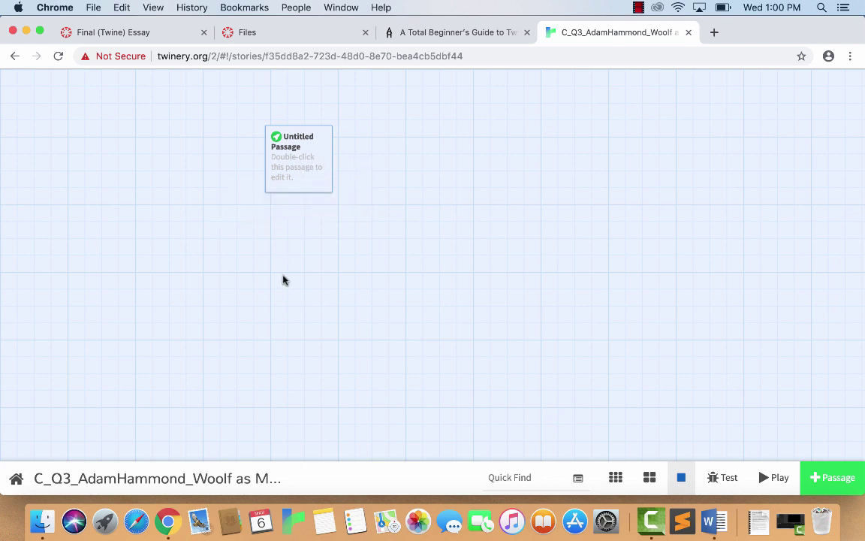
mouse_move(305, 160)
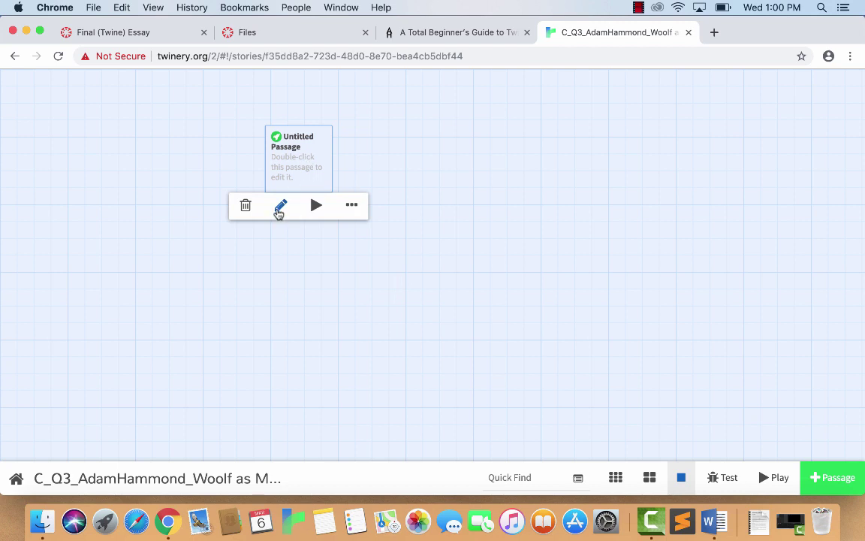
left_click(280, 207)
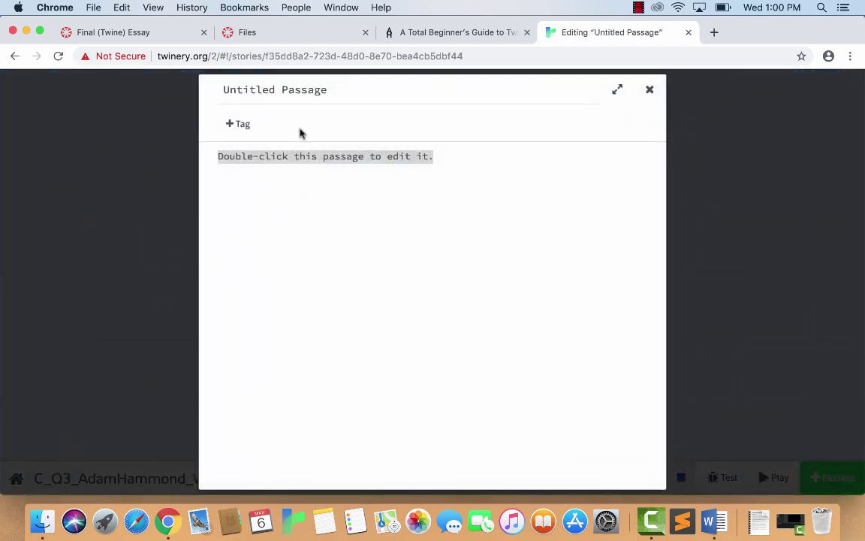
left_click(306, 90)
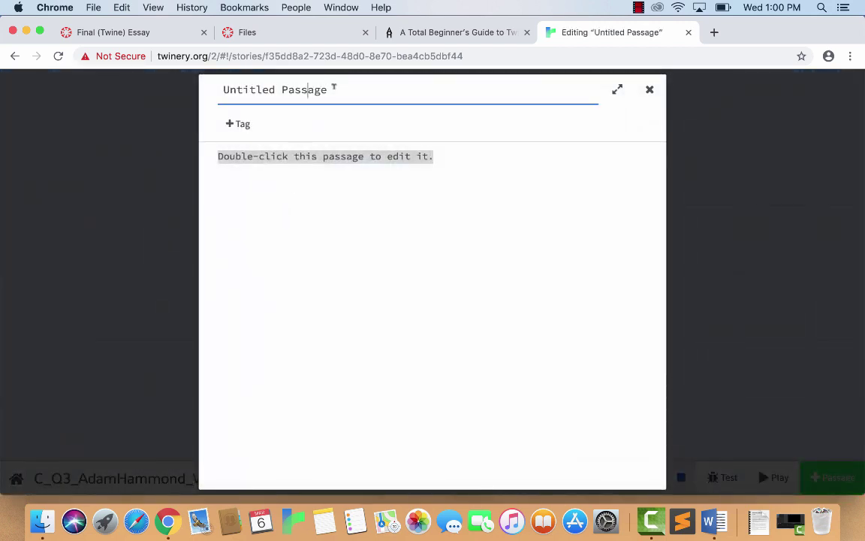
left_click_drag(336, 85, 117, 93)
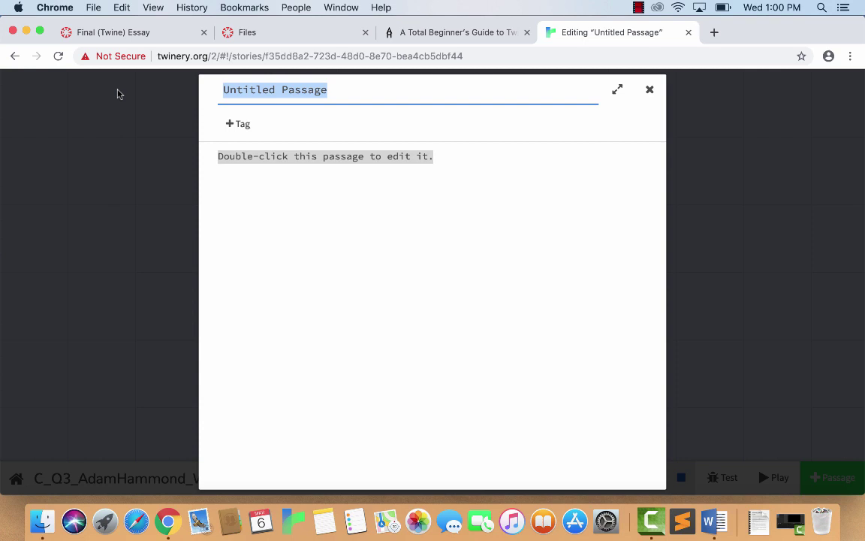
type("Ess")
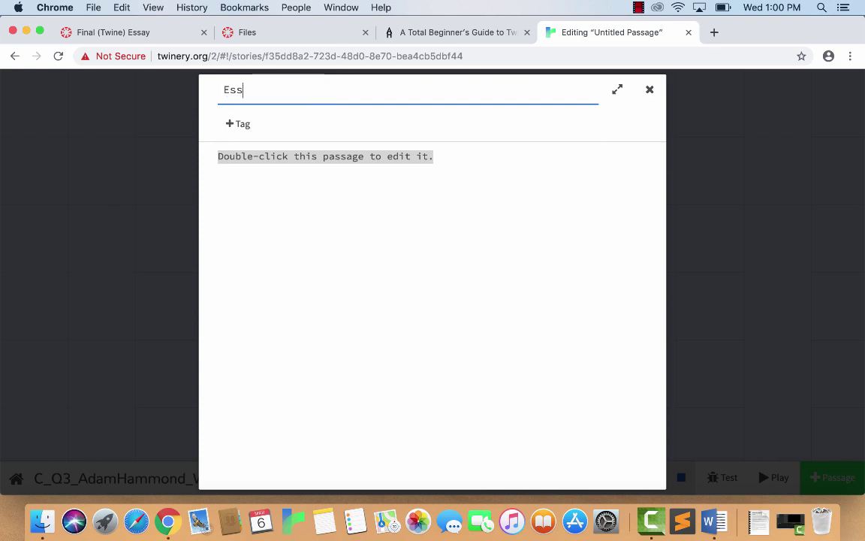
type("ay")
left_click(471, 182)
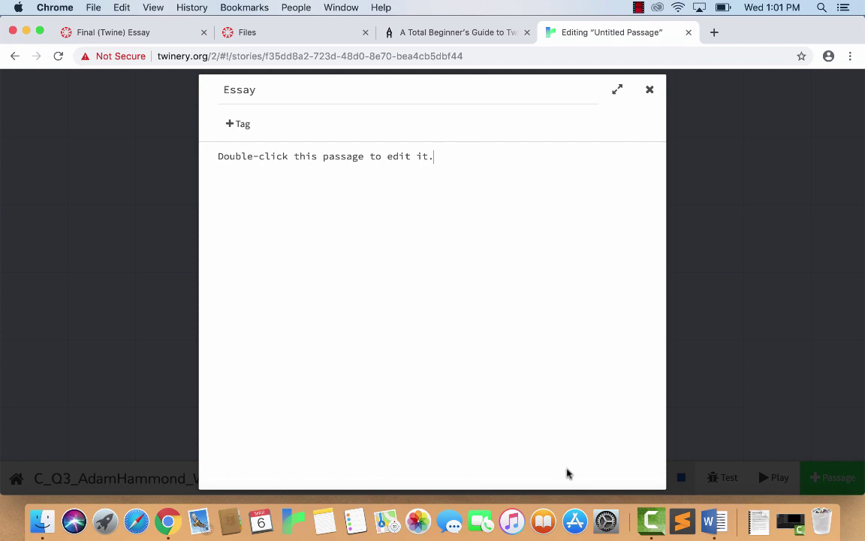
Step: Switch to the Word essay and copy its entire text
left_click(712, 523)
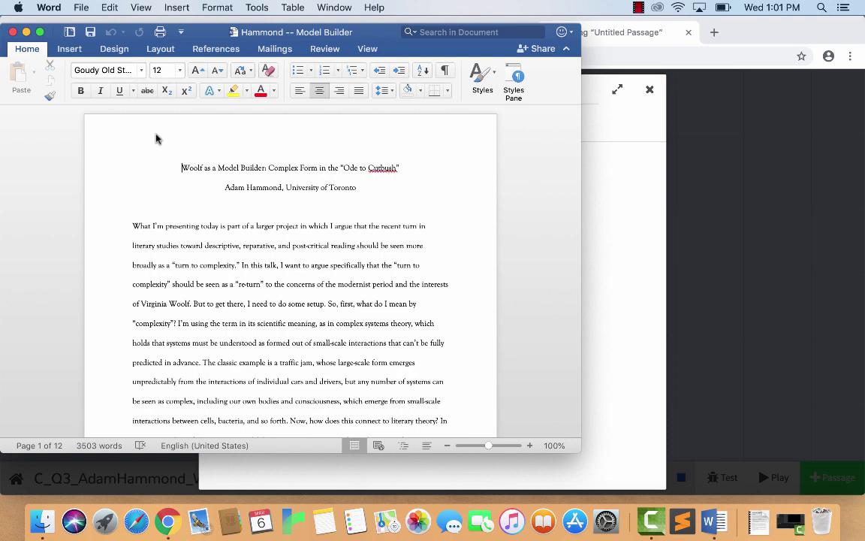
left_click(105, 6)
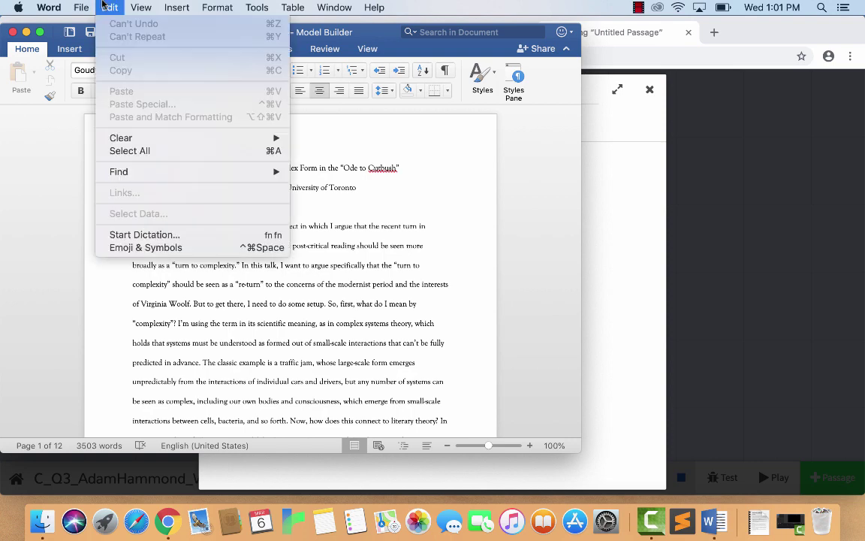
left_click(122, 150)
left_click(107, 7)
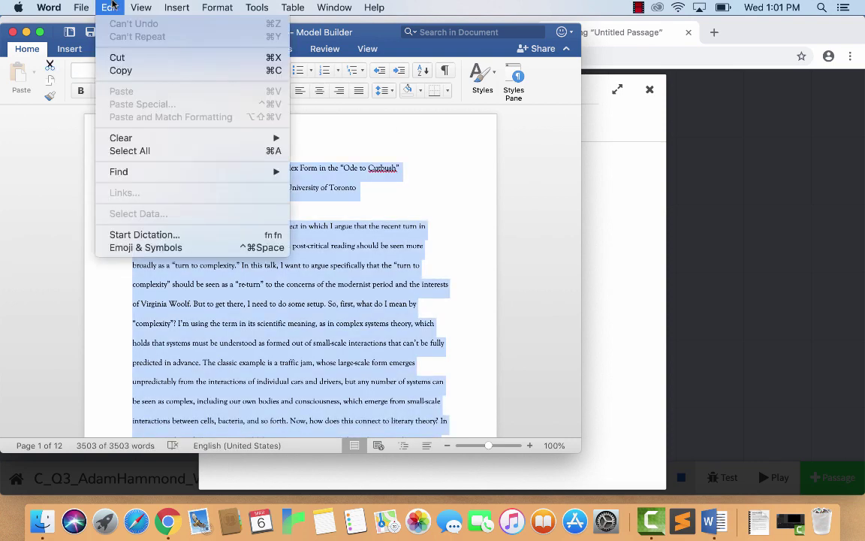
left_click(148, 71)
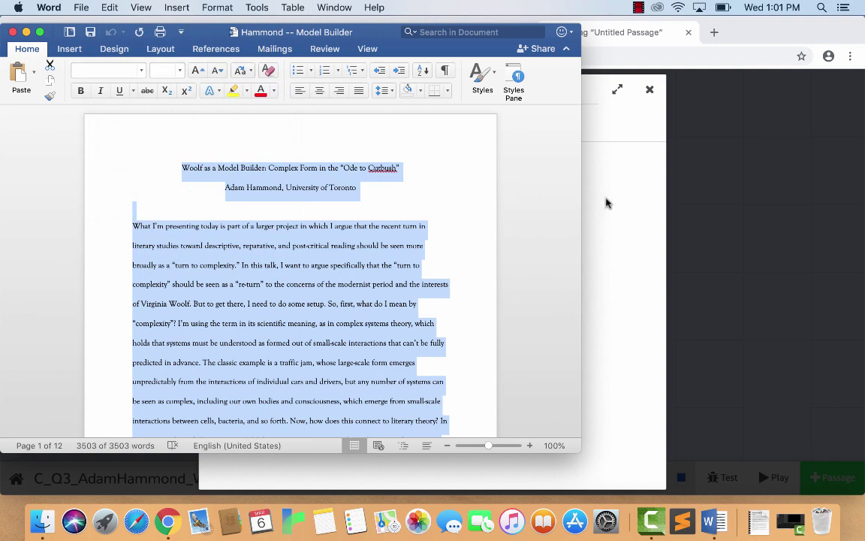
Step: Back in Twine, replace the Essay passage's placeholder text with the copied essay, check its beginning and close the passage
left_click(605, 200)
left_click_drag(456, 156, 195, 160)
key("BackSpace")
left_click(121, 7)
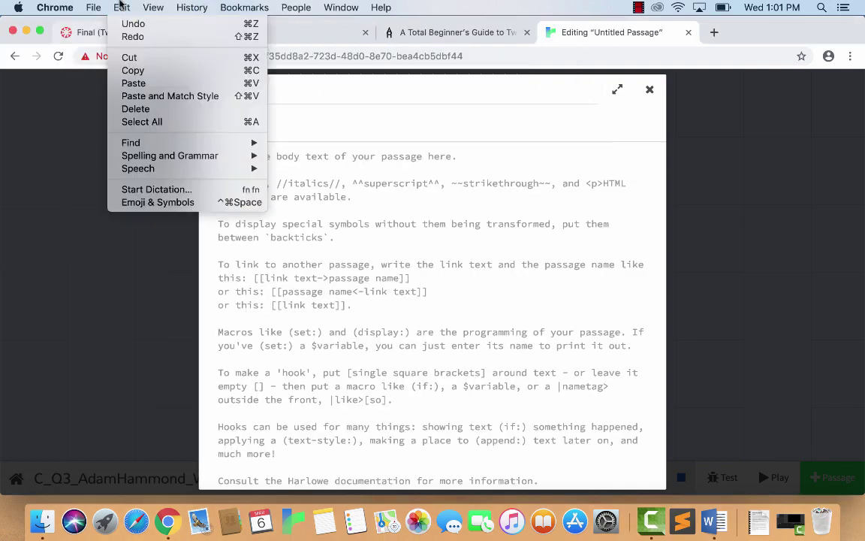
left_click(152, 84)
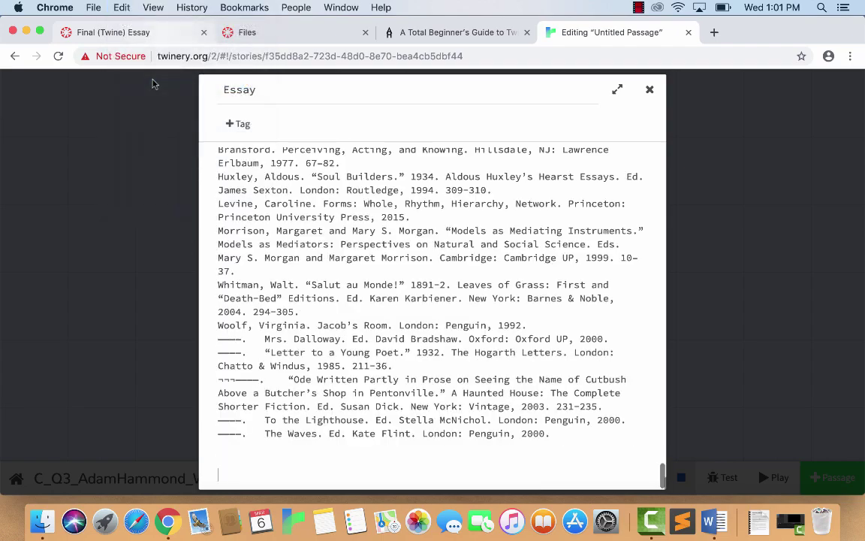
scroll(456, 400, "up", 15)
scroll(458, 400, "up", 5)
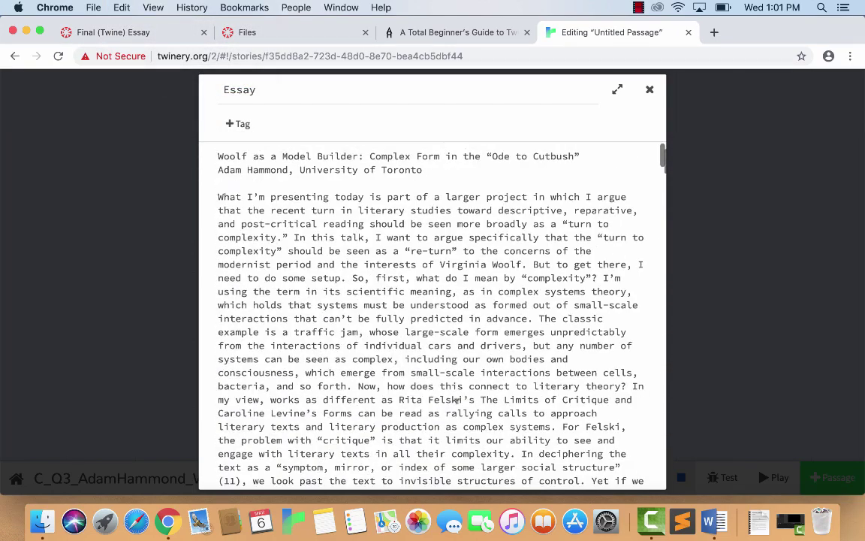
left_click(652, 91)
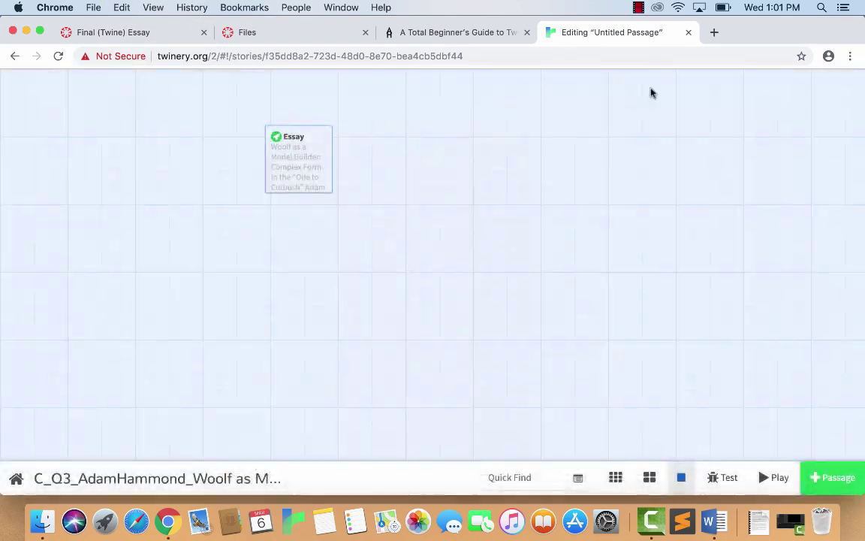
Step: Play the story to skim how the pasted essay is displayed, then close the playback tab
mouse_move(277, 145)
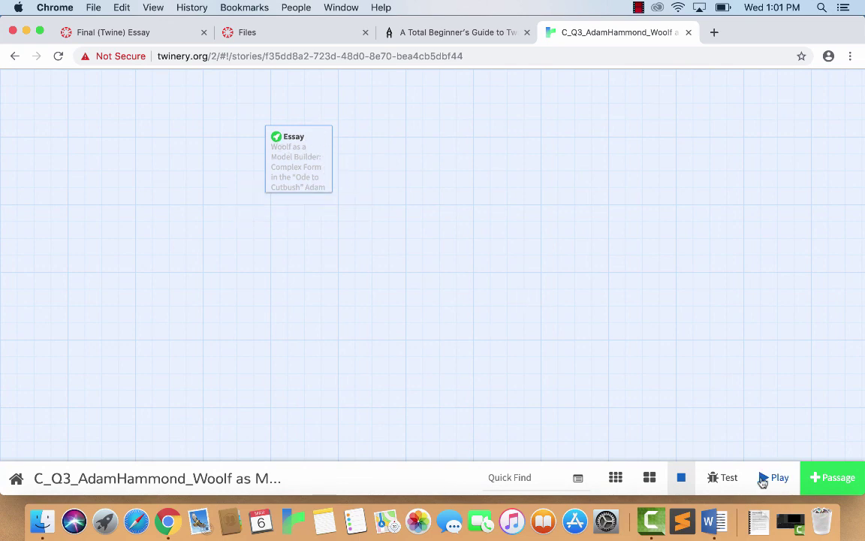
left_click(764, 479)
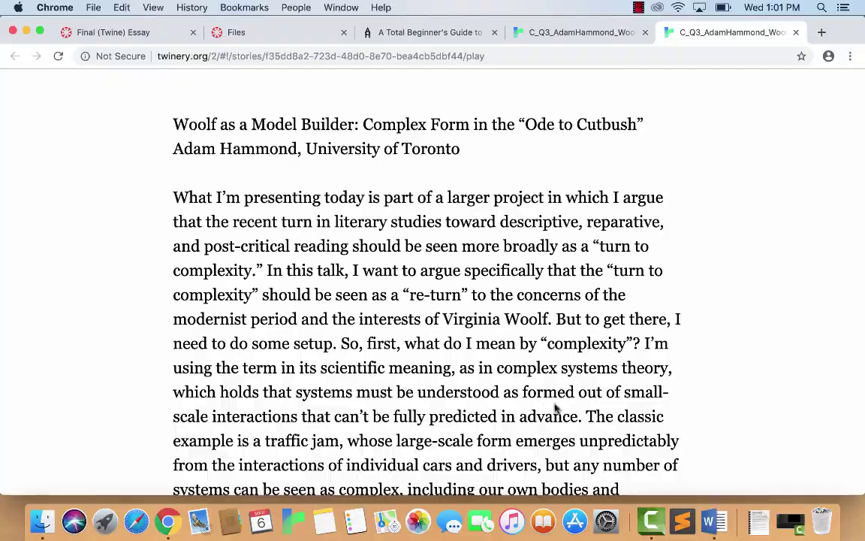
scroll(556, 408, "down", 20)
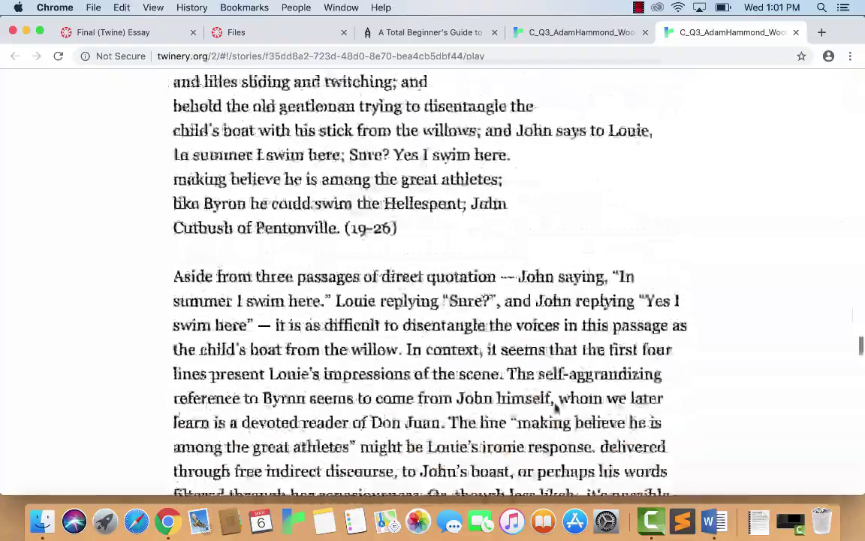
scroll(555, 407, "down", 20)
scroll(556, 408, "up", 15)
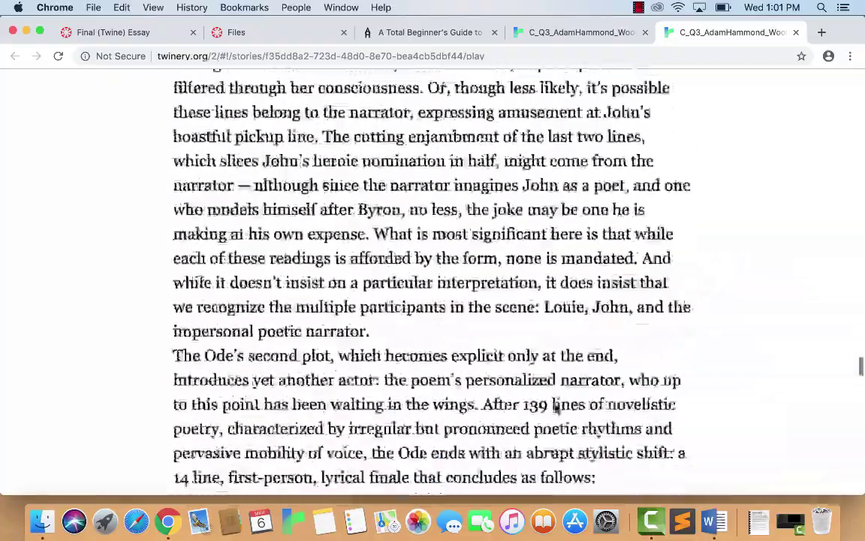
scroll(555, 408, "up", 15)
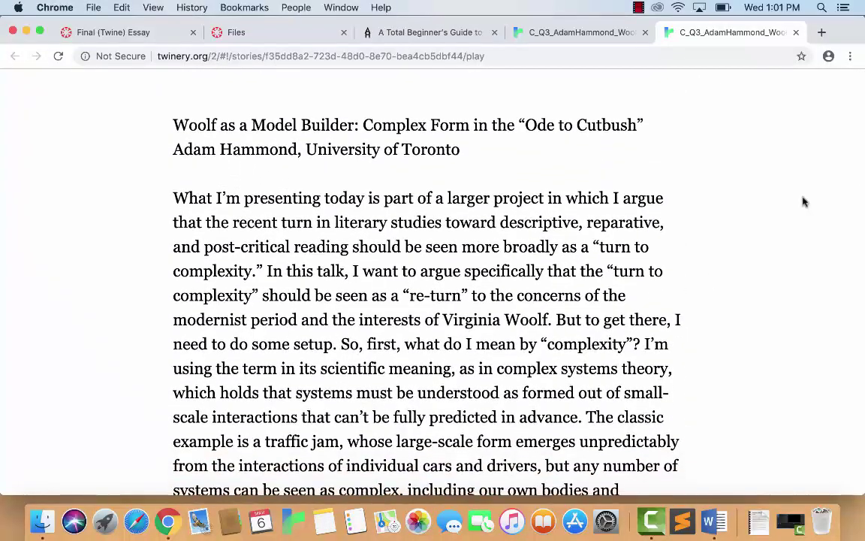
left_click(796, 32)
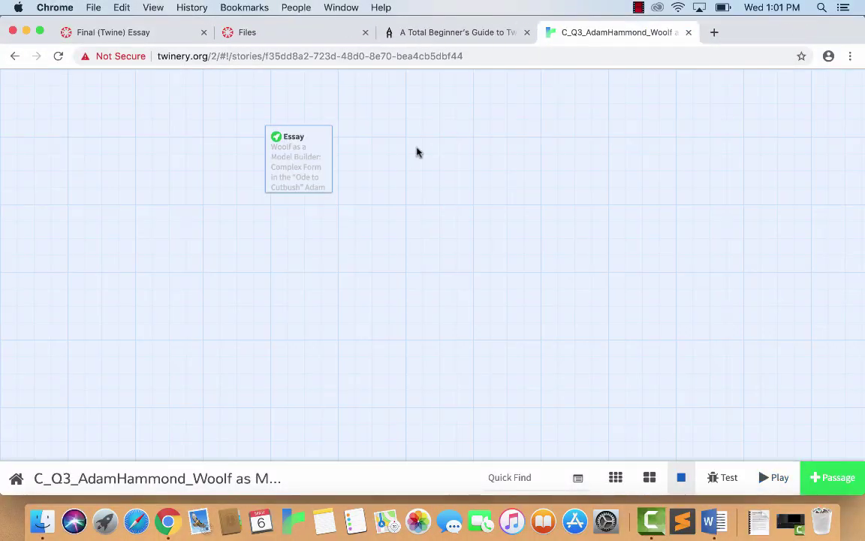
mouse_move(320, 164)
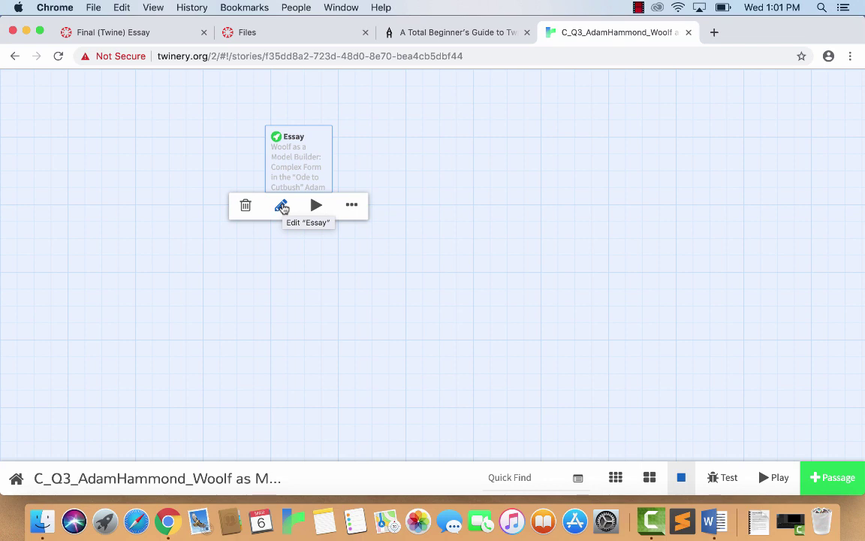
double_click(303, 157)
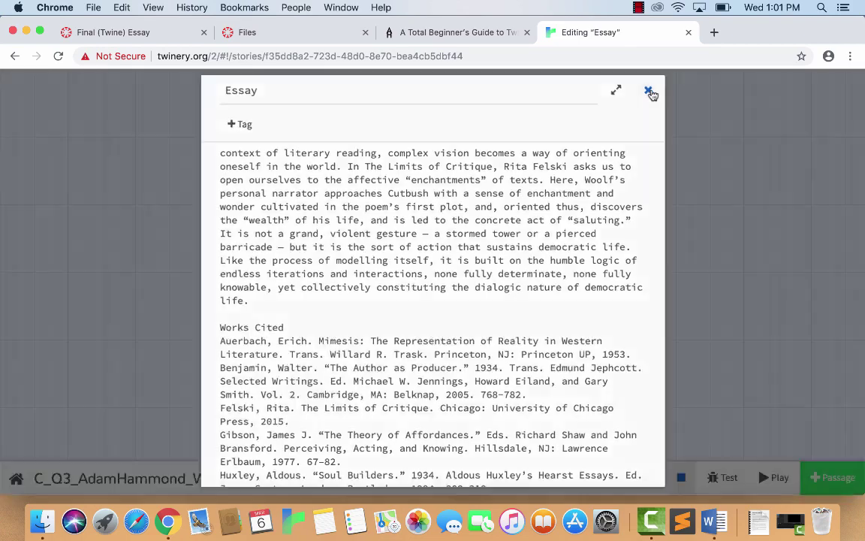
left_click(649, 90)
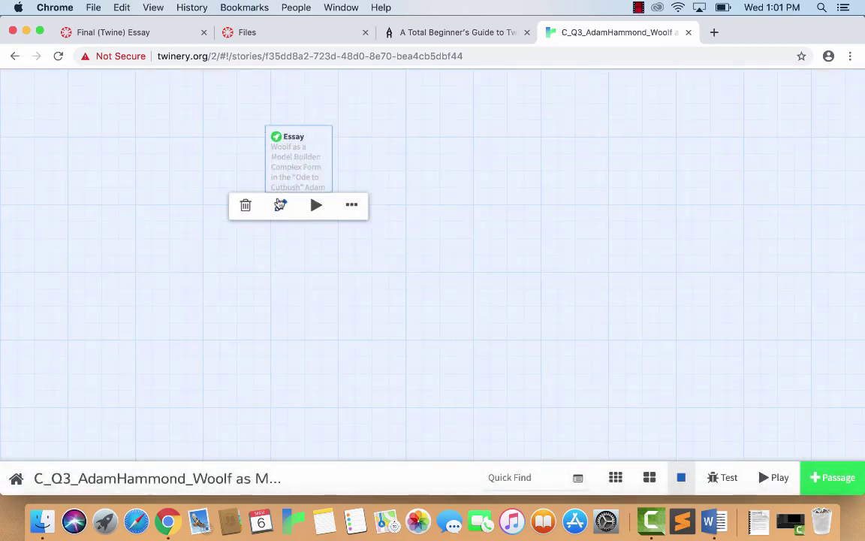
Step: Open the Essay passage for editing and insert blank lines between the essay's last paragraph and the Works Cited heading
left_click(283, 207)
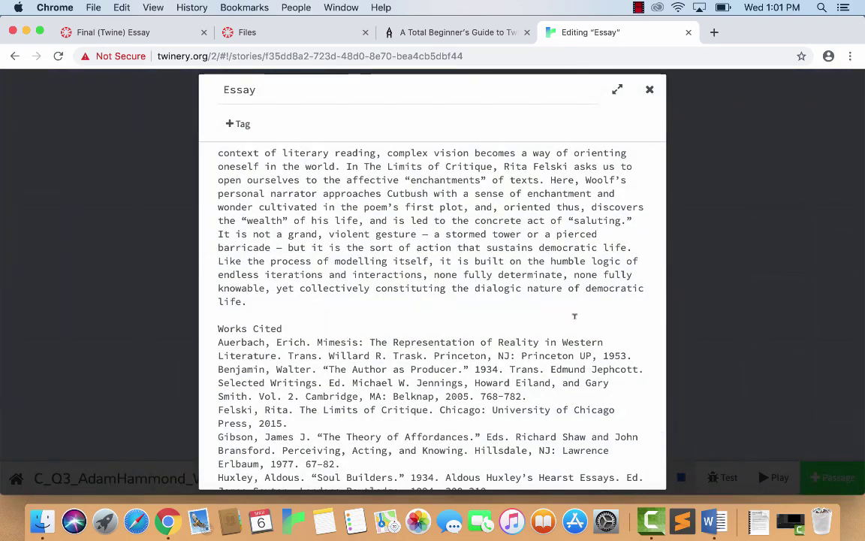
scroll(575, 316, "down", 1)
scroll(555, 321, "up", 3)
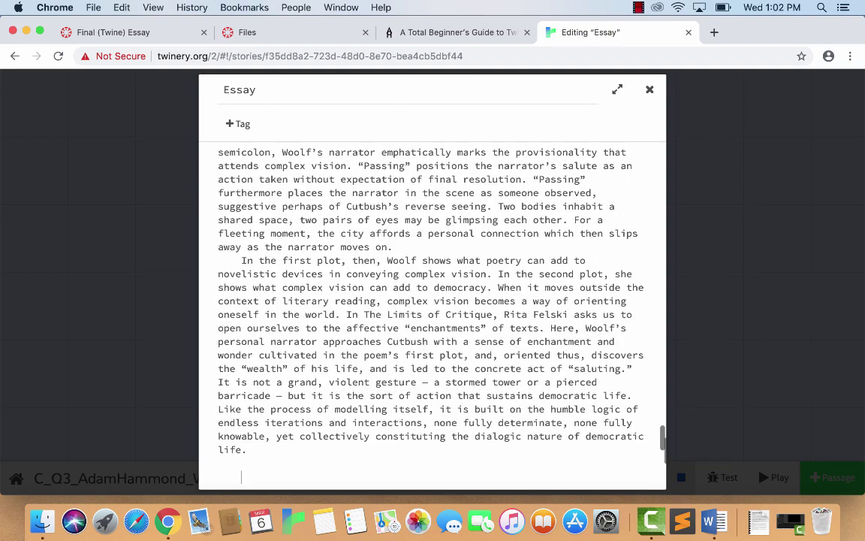
key("Up")
key("Left")
key("Down")
scroll(432, 316, "down", 5)
scroll(432, 315, "up", 2)
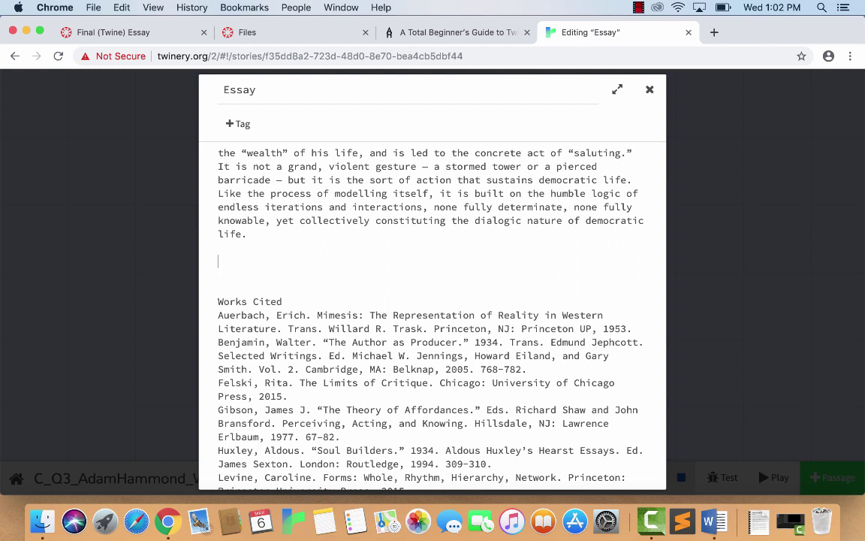
Step: Add the lines "Works Cited" and "Born-Digital Statement" below the essay's last paragraph, above the existing Works Cited list
type("Works Cited")
key("Return")
type("Bor")
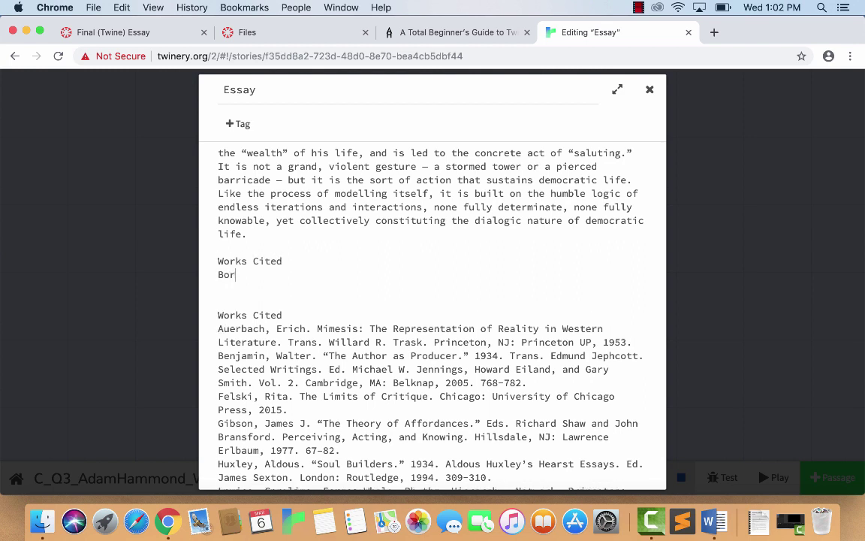
type("n-Digital Statement")
scroll(513, 290, "up", 5)
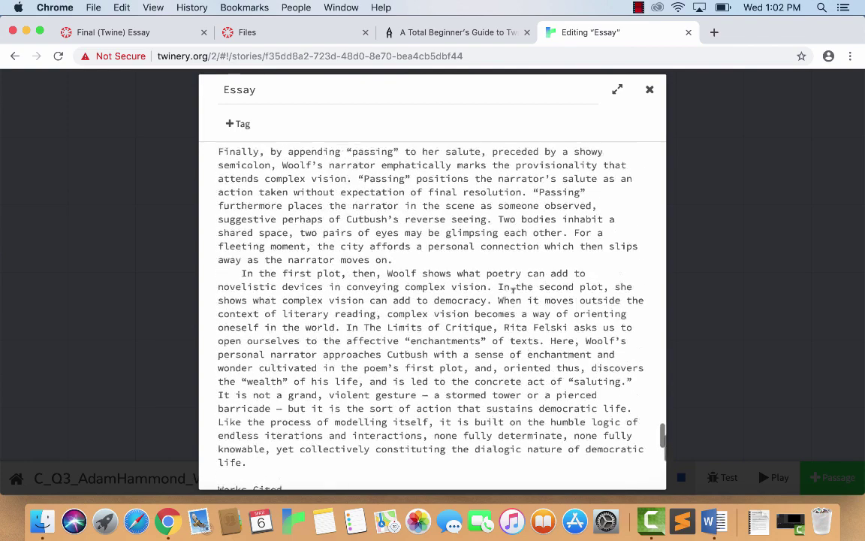
scroll(466, 263, "down", 6)
scroll(447, 253, "up", 3)
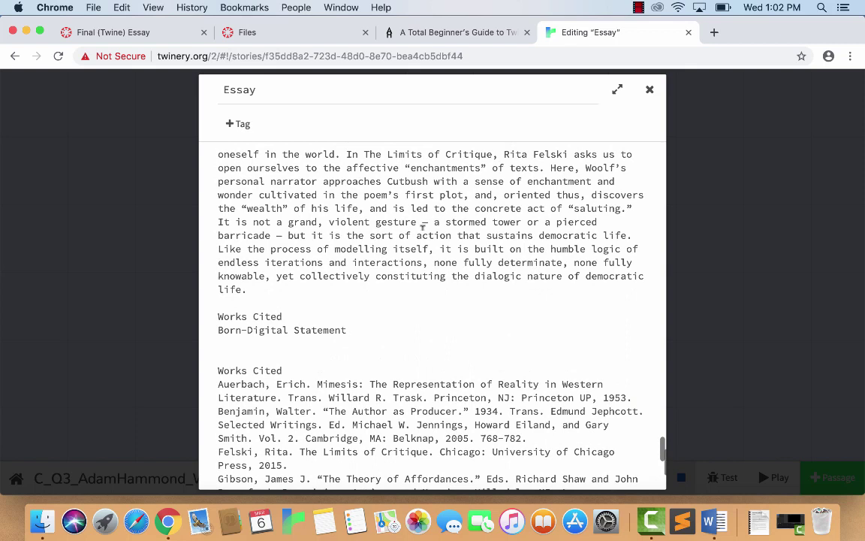
Step: Turn the new Works Cited and Born-Digital Statement lines into passage links with double square brackets and close the Essay passage
triple_click(217, 315)
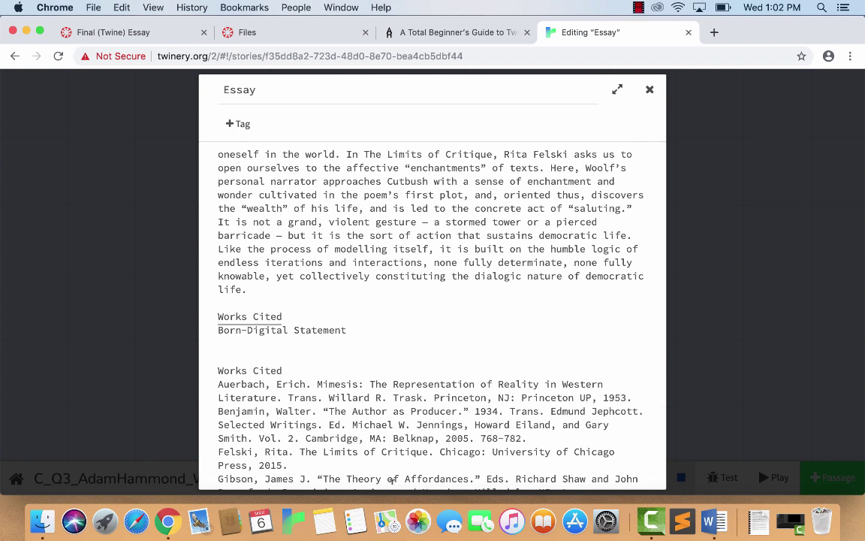
type("[[")
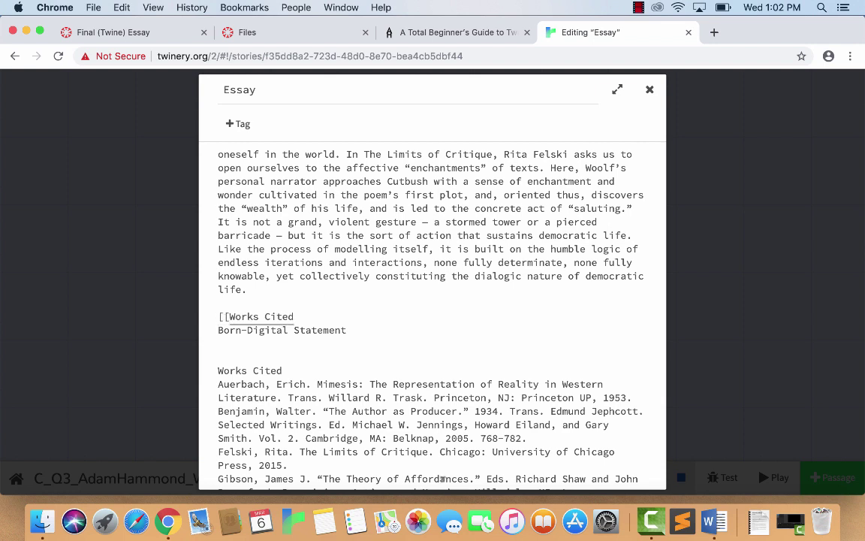
left_click(308, 312)
type("]]")
left_click(219, 331)
type("[[")
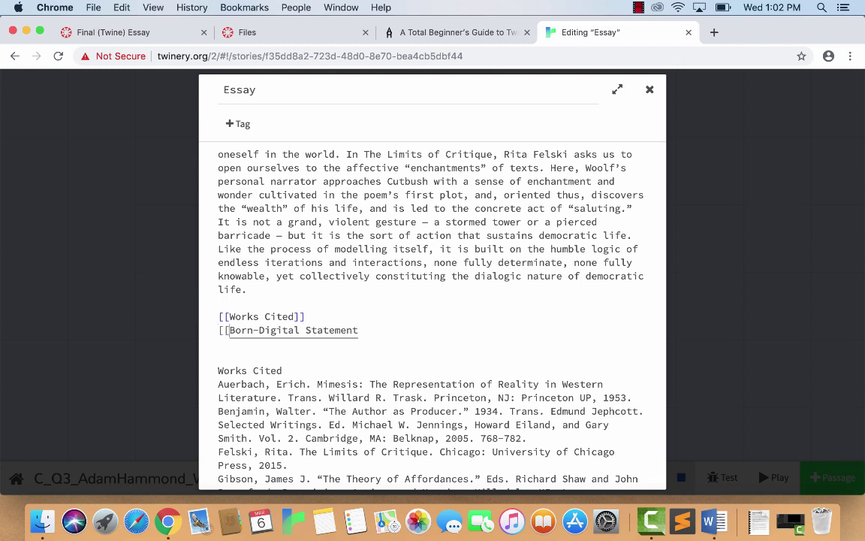
left_click(415, 326)
type("]]")
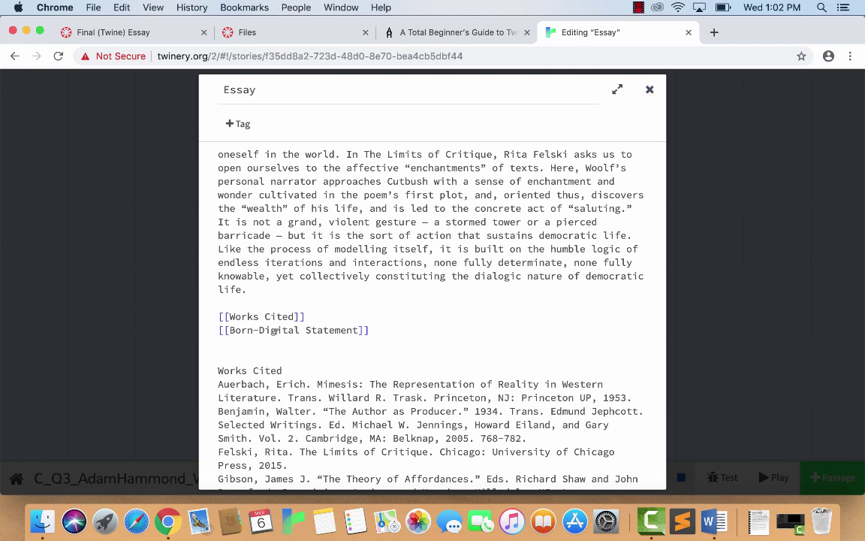
left_click(650, 91)
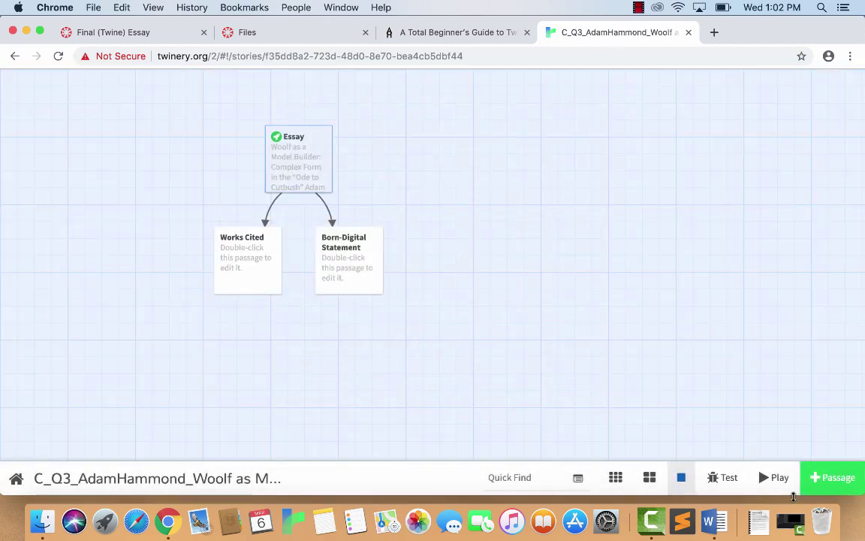
Step: Play the story to test the Works Cited and Born-Digital Statement links at the essay's end, then close the playback tab
left_click(766, 479)
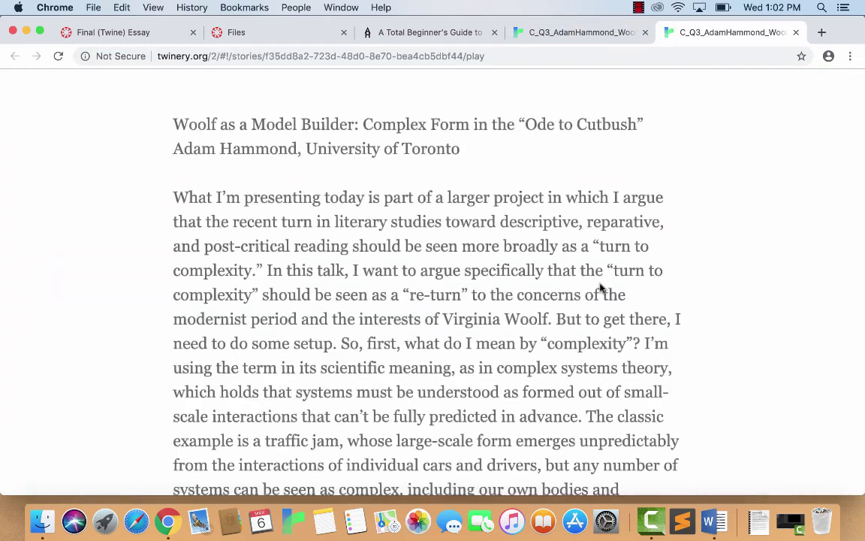
scroll(601, 288, "down", 20)
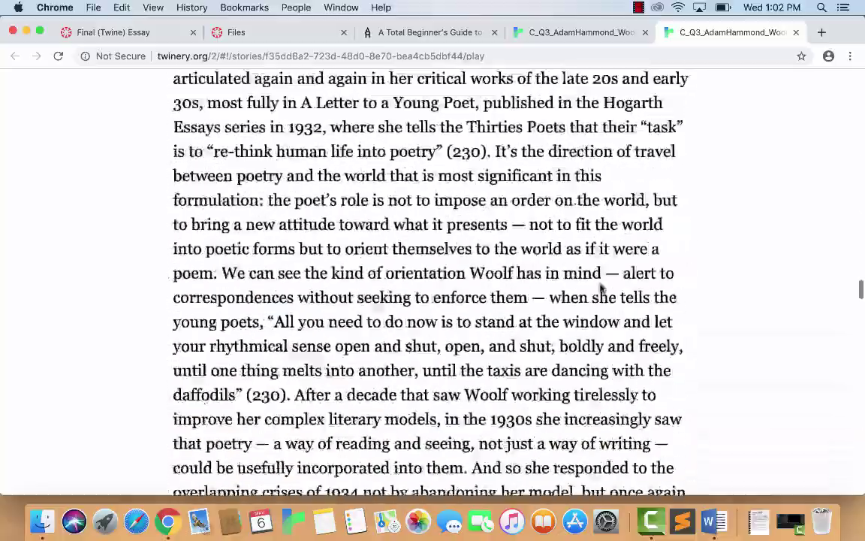
scroll(601, 287, "down", 20)
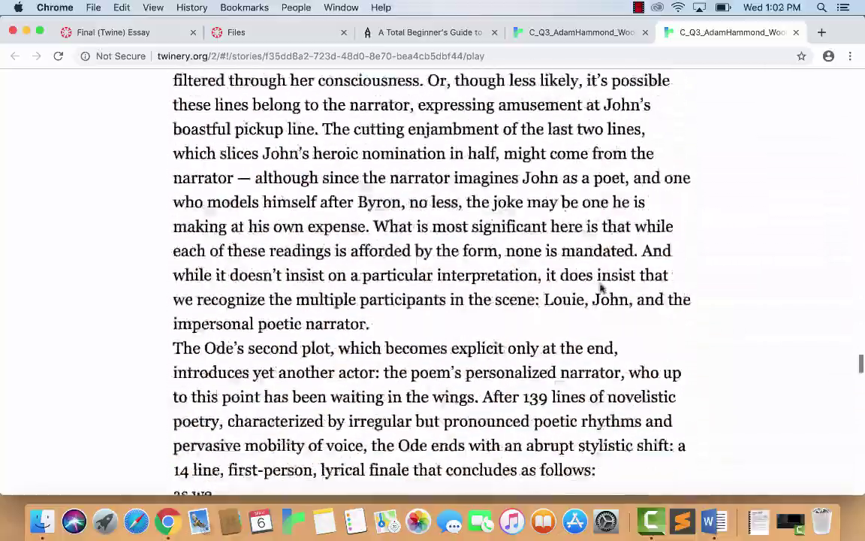
scroll(601, 287, "down", 20)
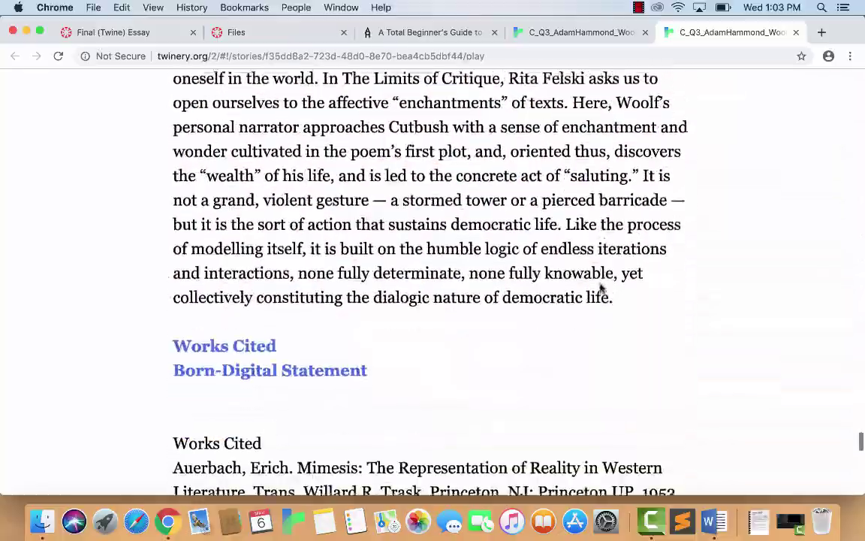
scroll(601, 287, "down", 3)
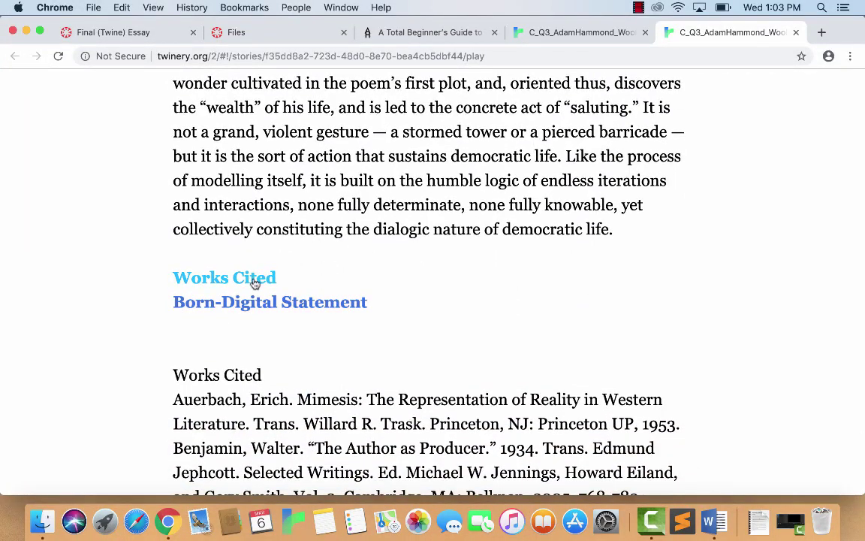
left_click(250, 281)
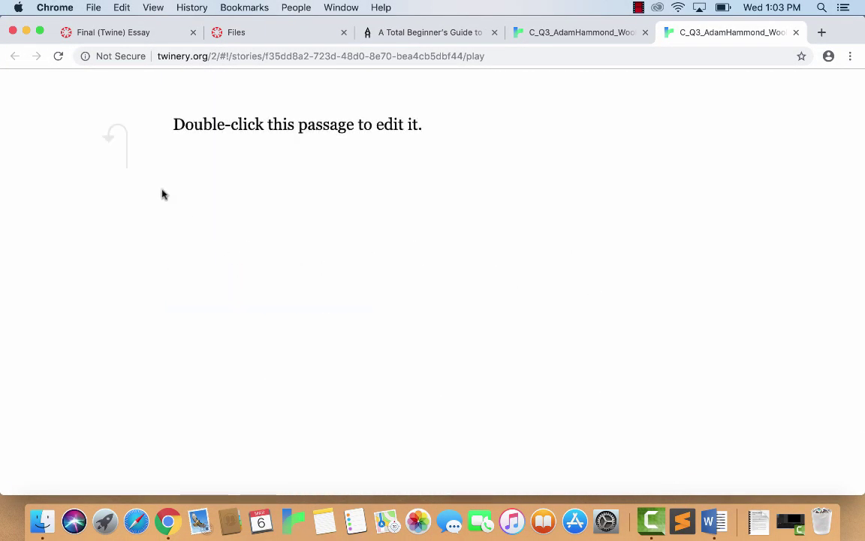
left_click(124, 152)
scroll(275, 359, "down", 20)
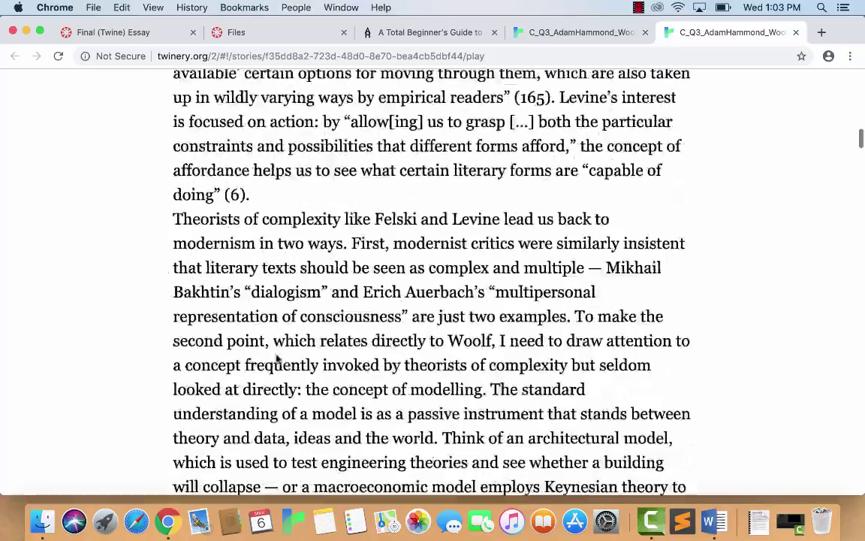
scroll(276, 359, "up", 20)
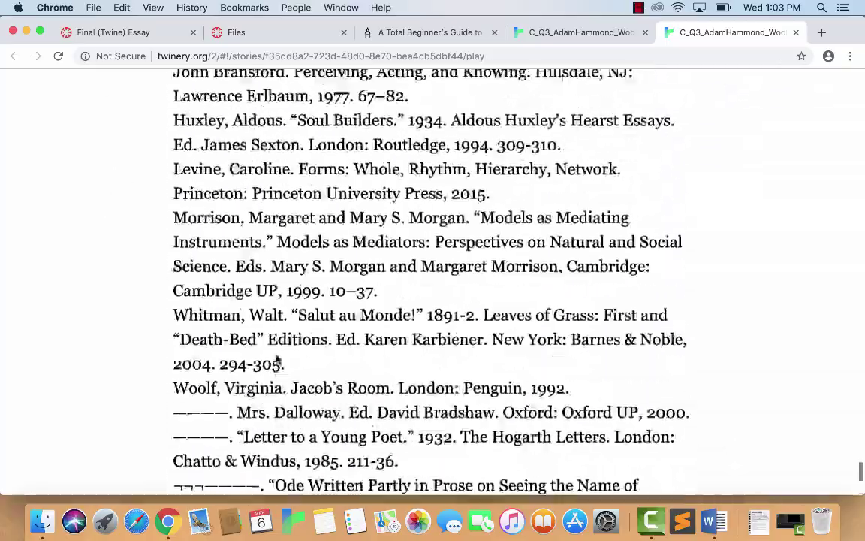
left_click(274, 329)
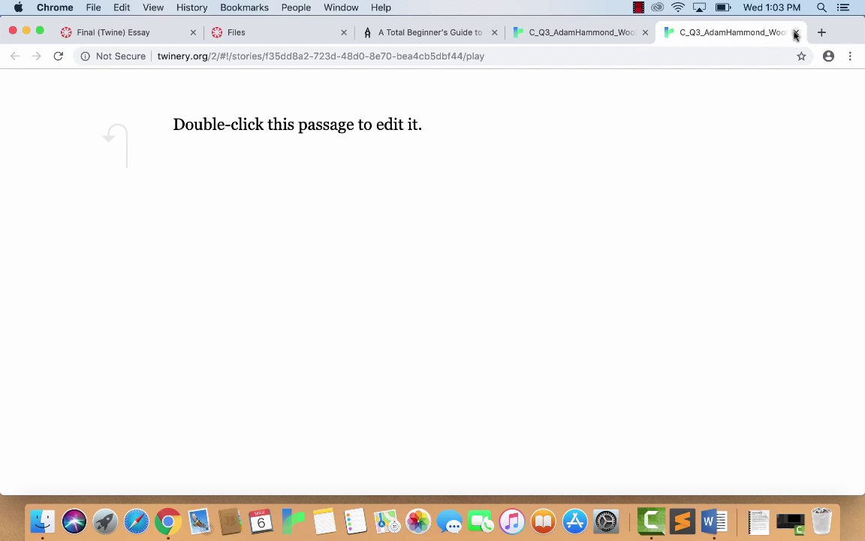
left_click(796, 34)
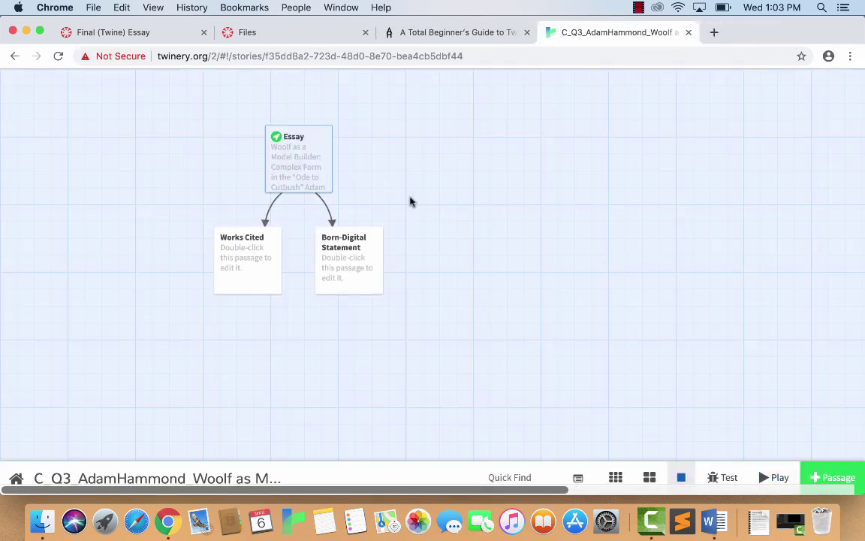
Step: Reopen the Essay passage, cut the whole Works Cited list below the links, remove the leftover blank lines and close the passage
mouse_move(271, 163)
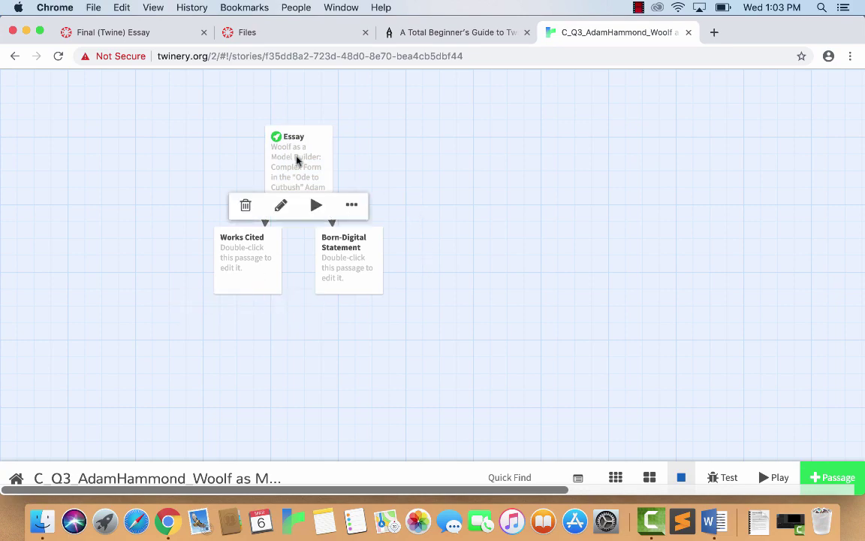
left_click(281, 204)
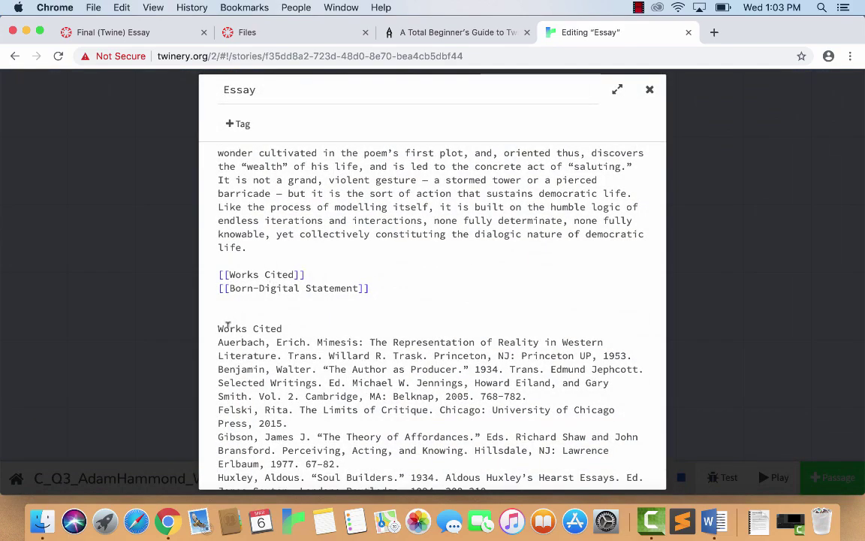
left_click_drag(215, 327, 343, 477)
left_click(122, 8)
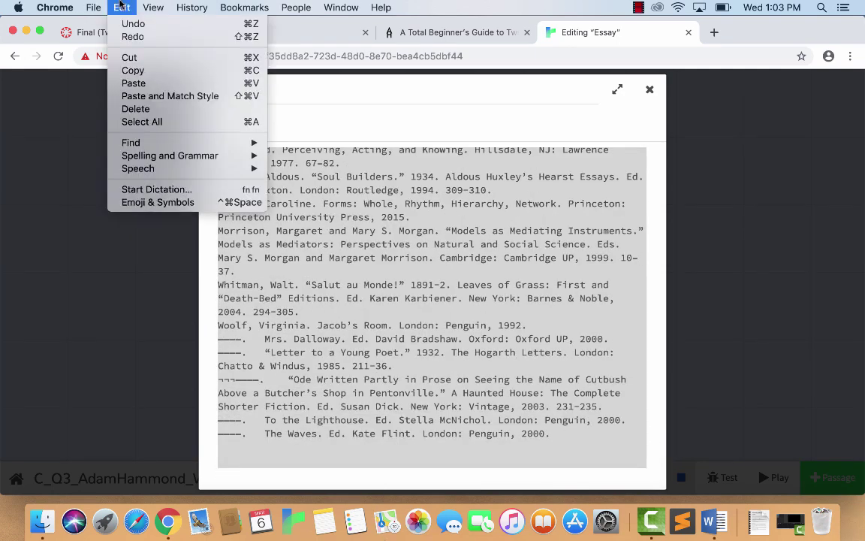
left_click(130, 58)
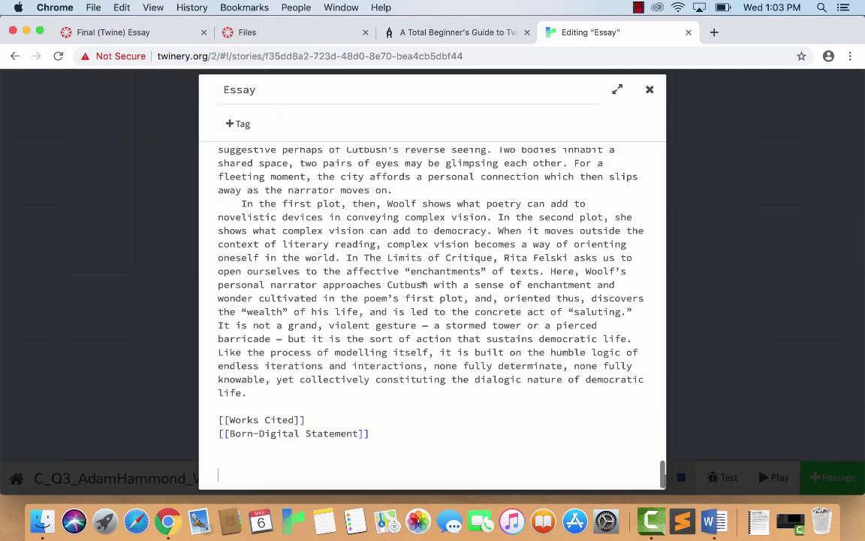
key("BackSpace")
key("BackSpace")
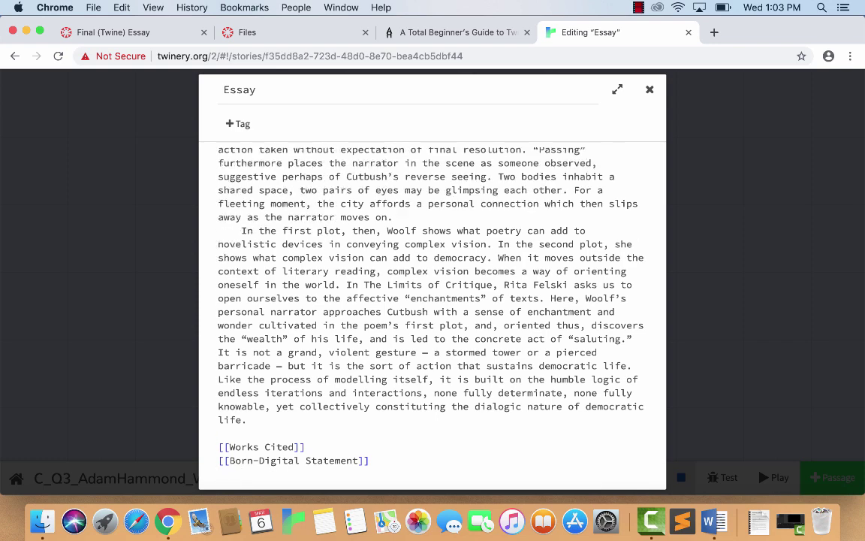
key("BackSpace")
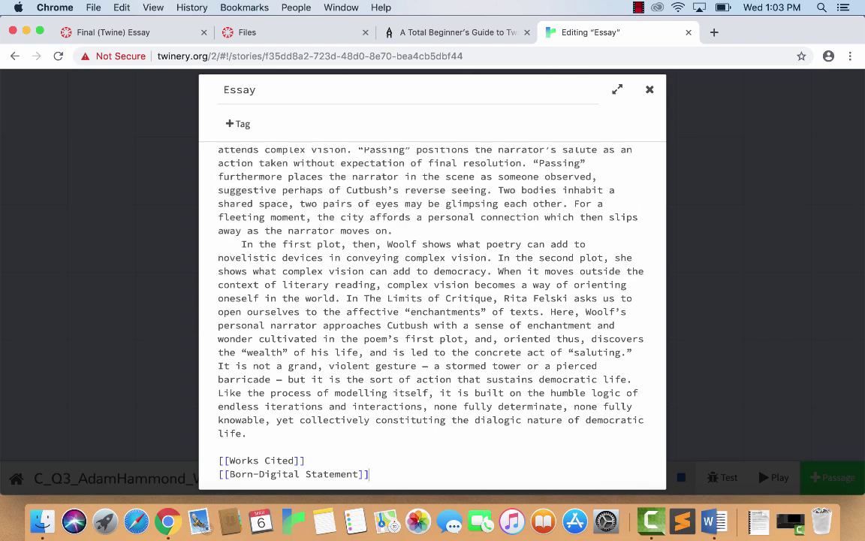
left_click(651, 96)
Step: Open the Works Cited passage for editing and replace its placeholder text with the cut list of references
mouse_move(214, 284)
left_click(231, 307)
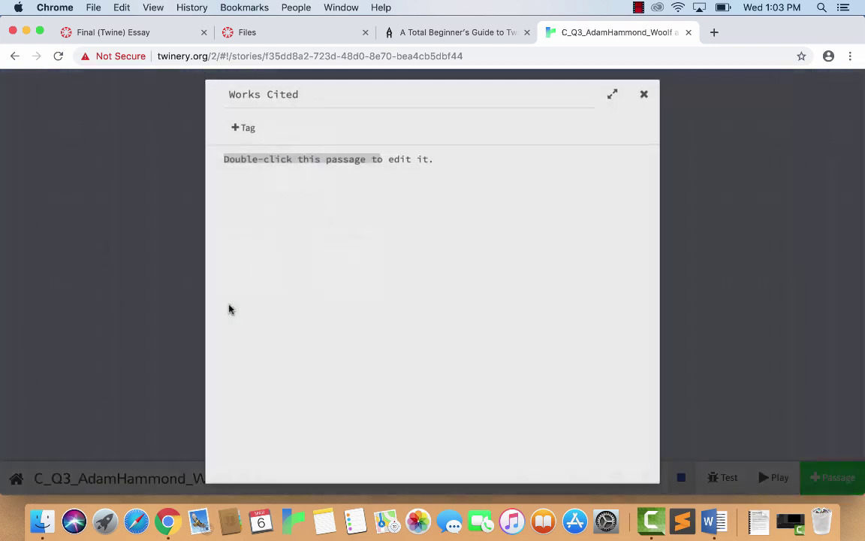
key("BackSpace")
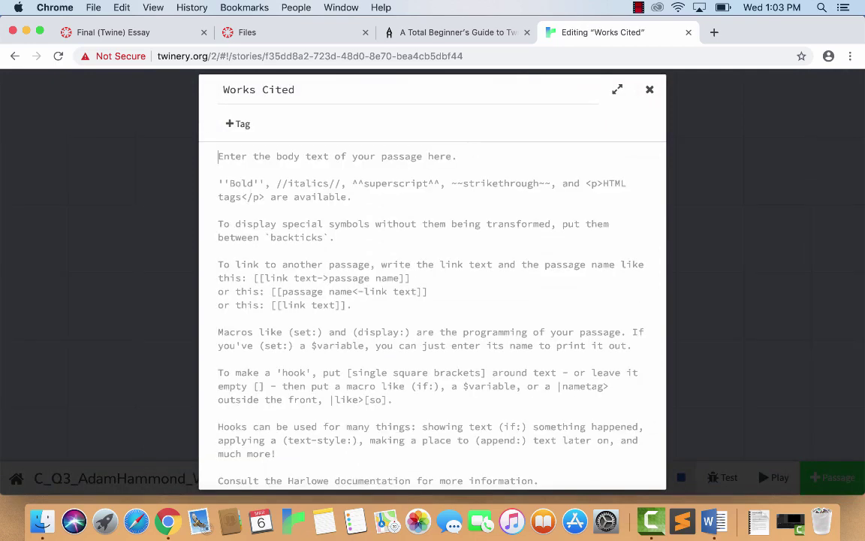
left_click(121, 8)
left_click(117, 83)
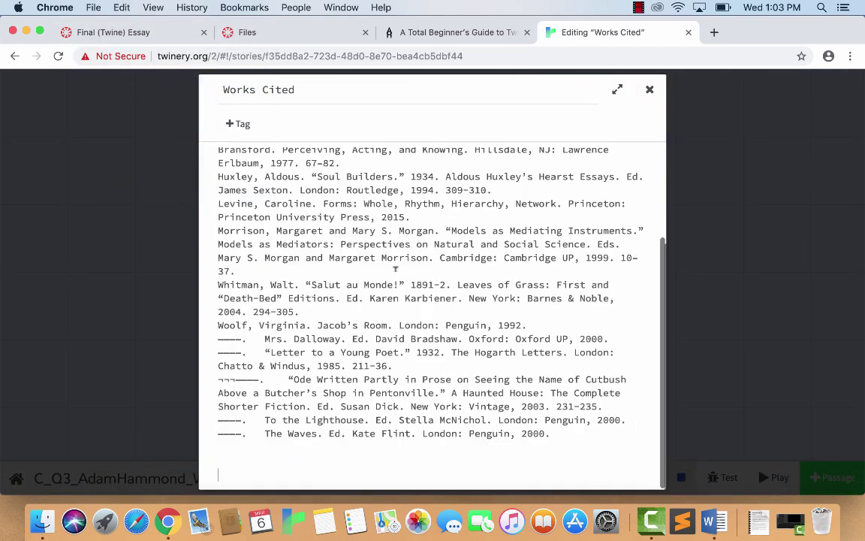
Step: Trim the blank lines after the references and delete the redundant "Works Cited" heading with its empty line above the first entry
scroll(553, 392, "up", 3)
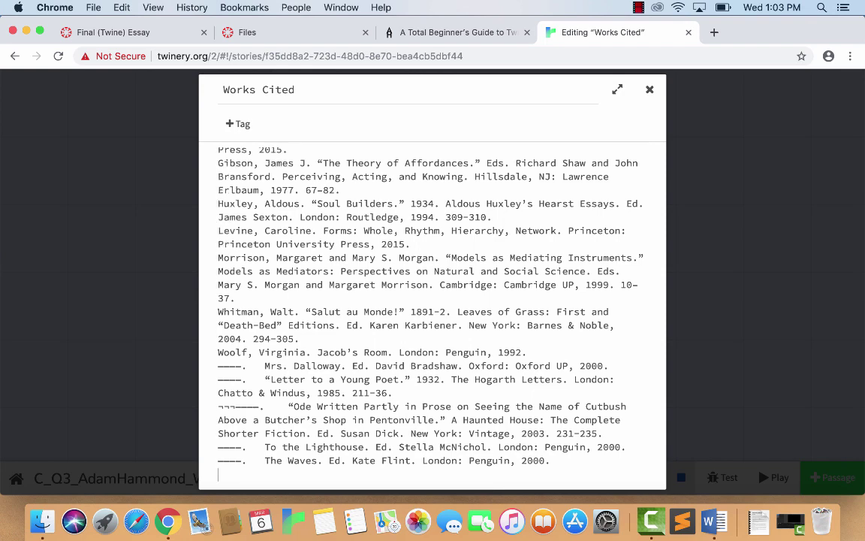
scroll(410, 154, "up", 3)
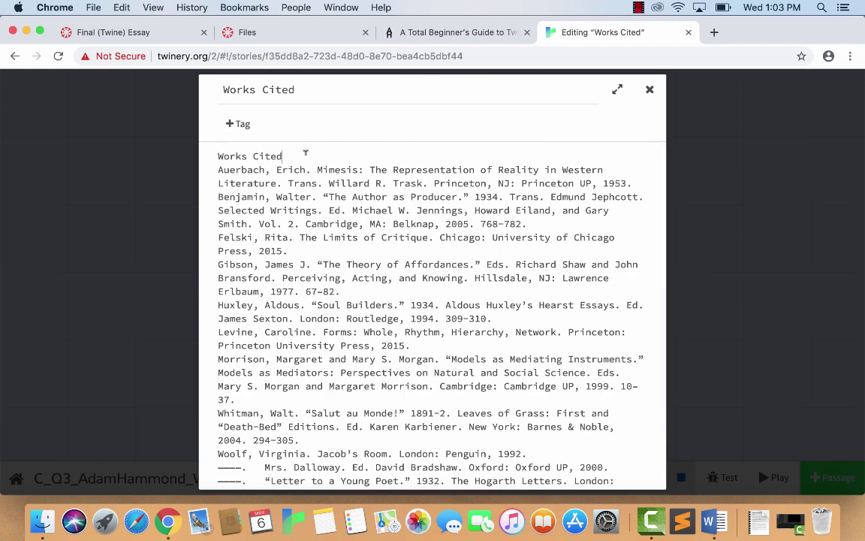
left_click_drag(282, 155, 170, 158)
key("BackSpace")
key("Down")
key("BackSpace")
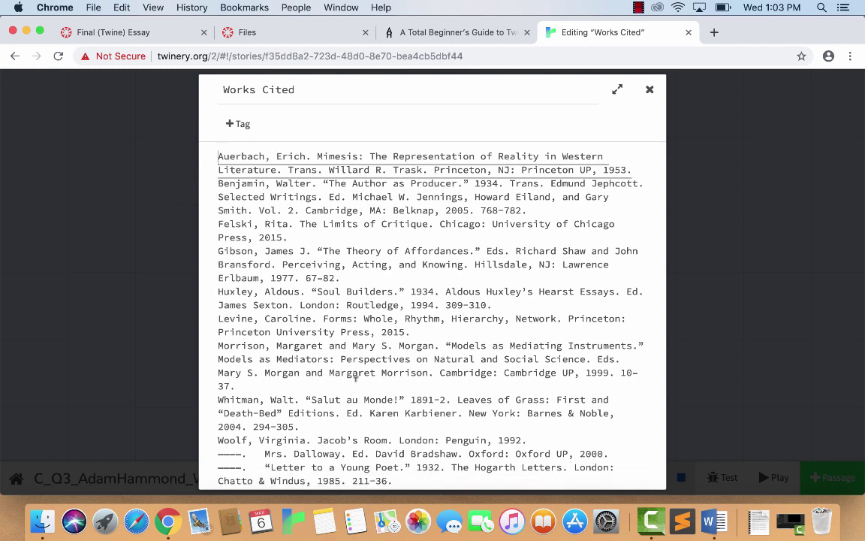
Step: Delete the stray symbols before the "Ode Written Partly in Prose" entry, check the list and close the Works Cited passage
scroll(356, 378, "down", 2)
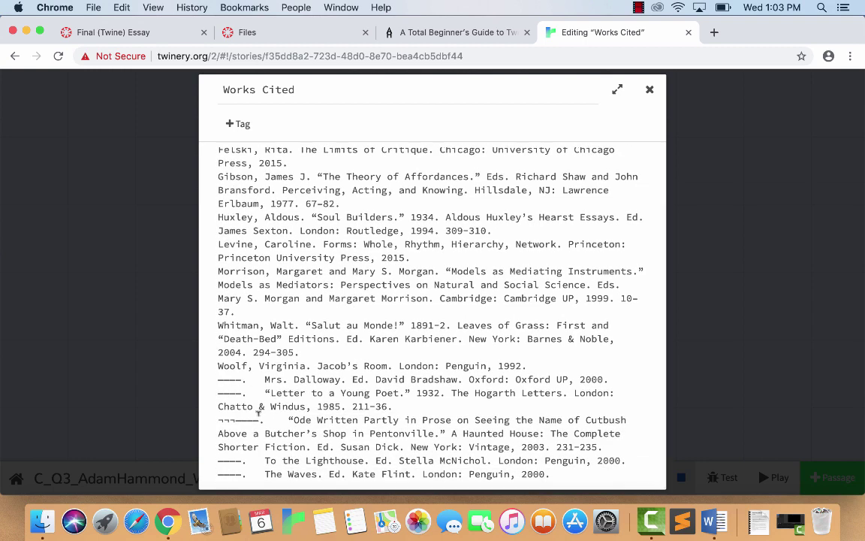
left_click(232, 418)
key("BackSpace")
key("BackSpace")
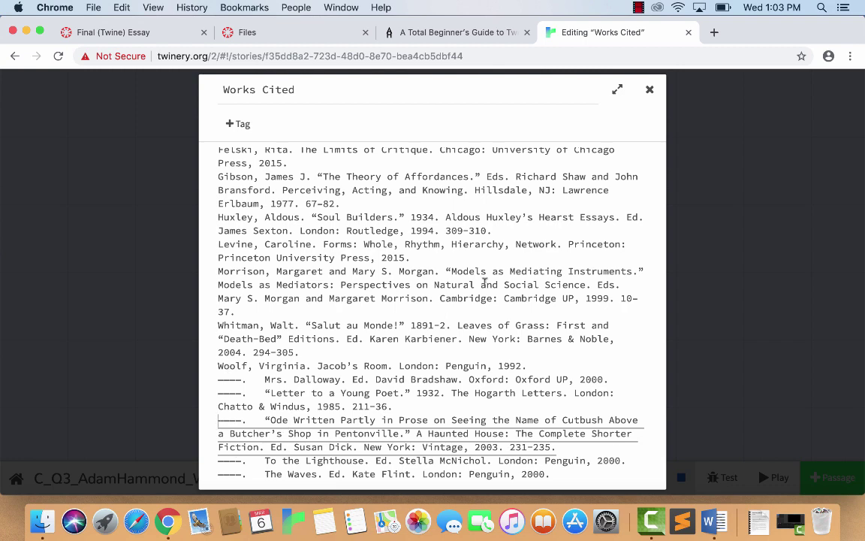
scroll(481, 277, "up", 3)
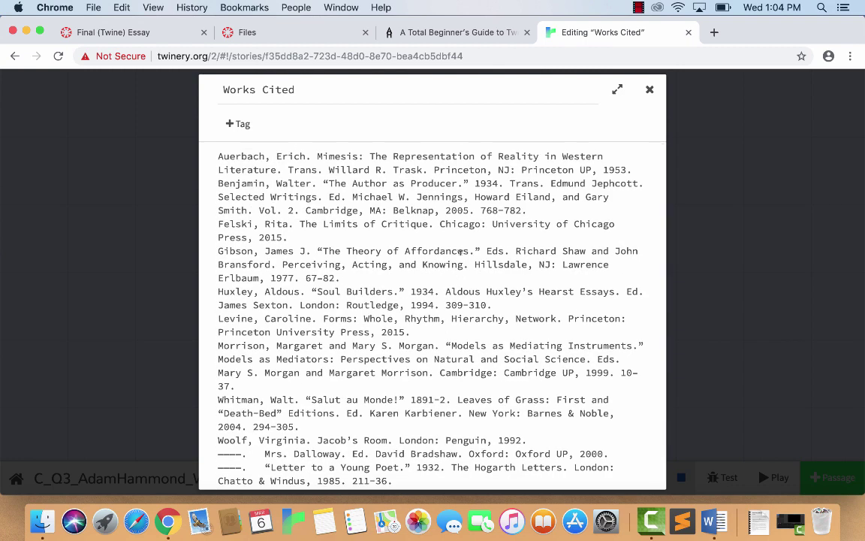
scroll(461, 253, "down", 3)
scroll(460, 253, "up", 3)
left_click(649, 91)
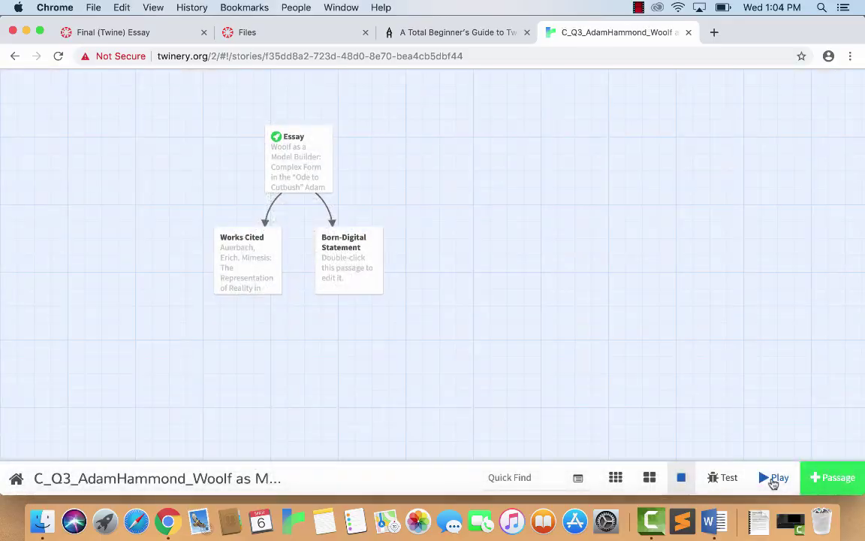
Step: Play the story, follow the Works Cited link at the essay's end, check the reference list and close the preview
left_click(774, 479)
scroll(585, 281, "down", 20)
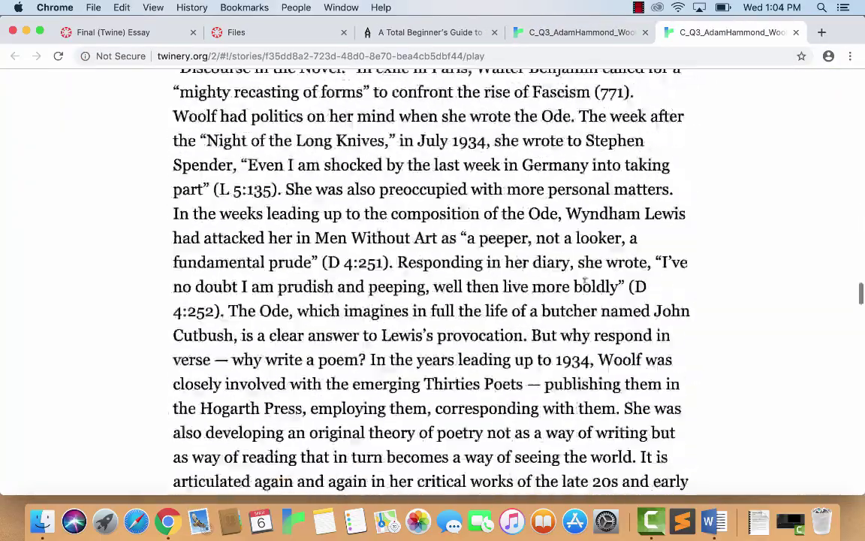
scroll(585, 281, "down", 15)
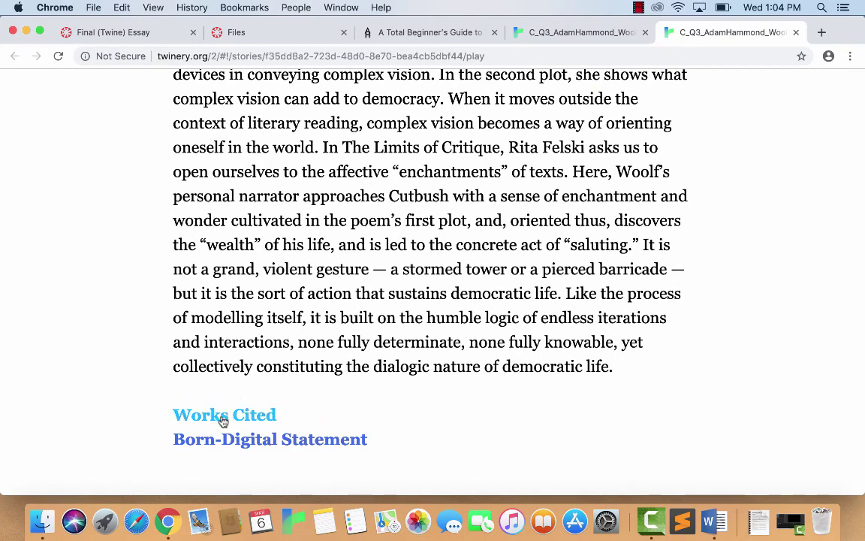
left_click(222, 418)
scroll(315, 402, "down", 10)
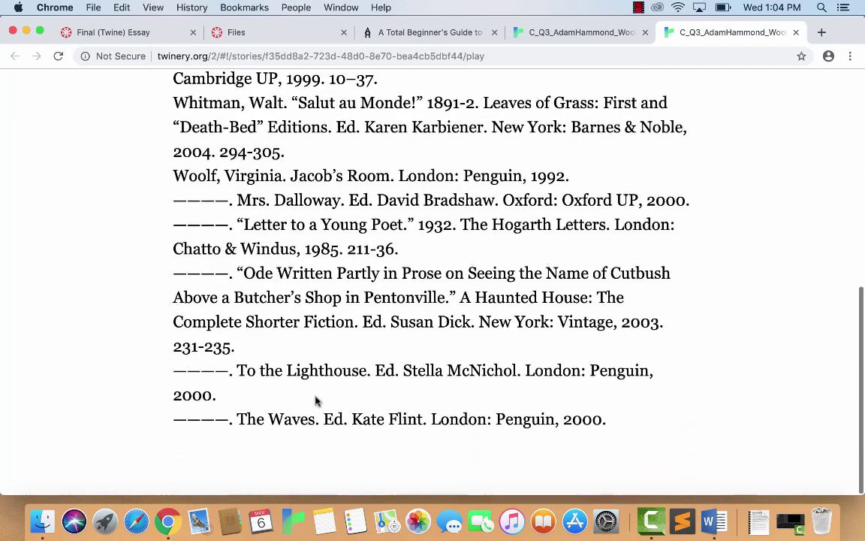
left_click(796, 32)
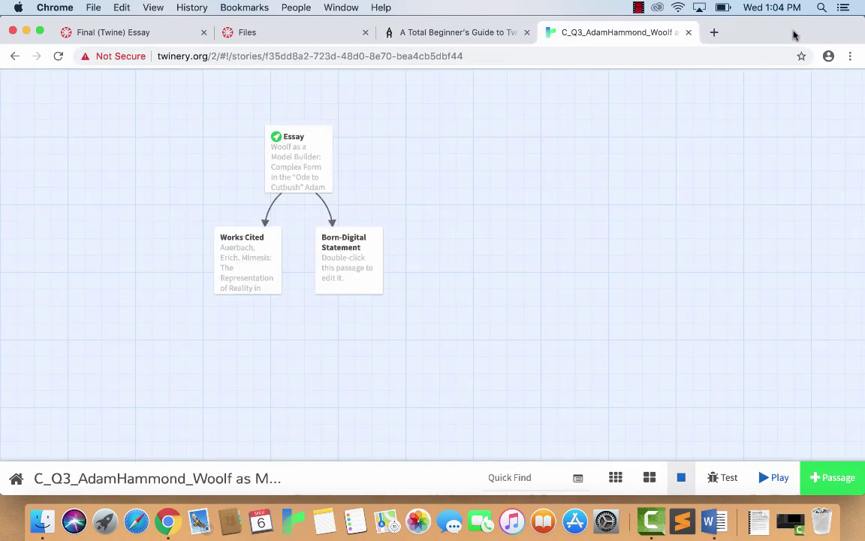
Step: Review the "Born-Digital Statement" requirements on the Final (Twine) Essay assignment page, including the questions on navigation, affordances and differences from paper essays
mouse_move(331, 270)
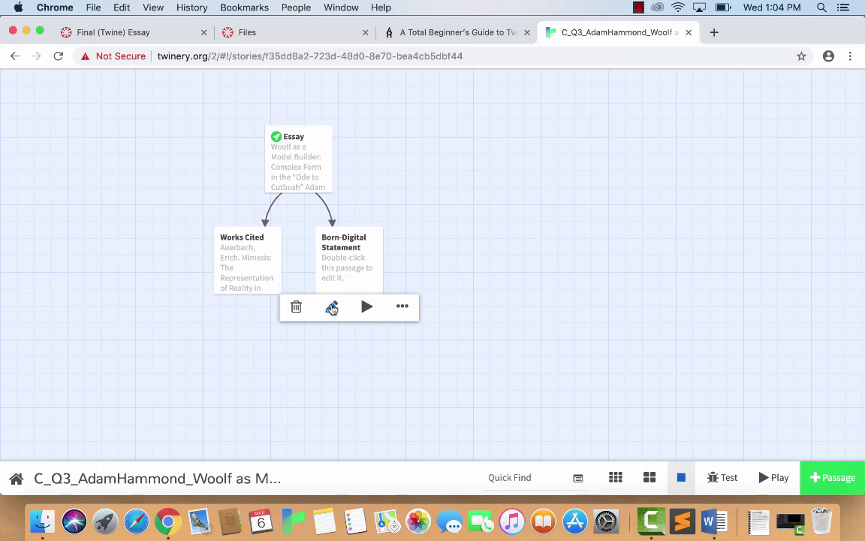
left_click(147, 32)
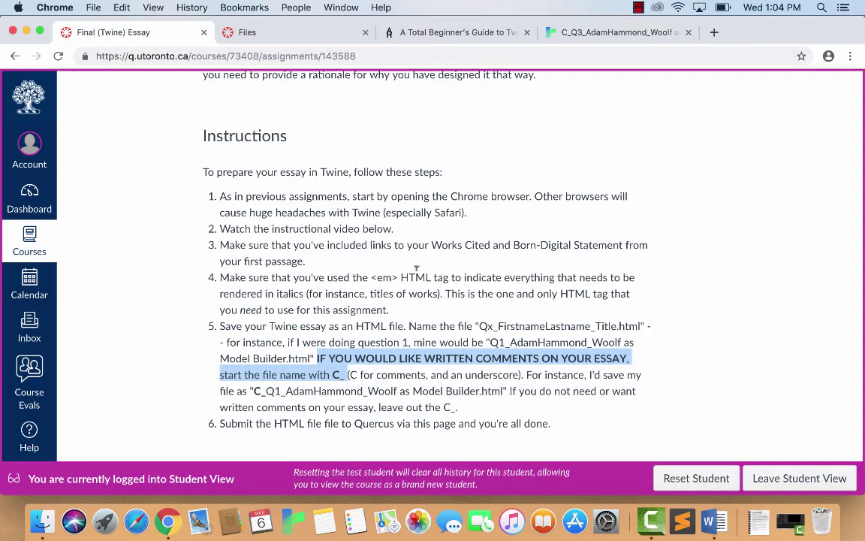
scroll(416, 269, "up", 10)
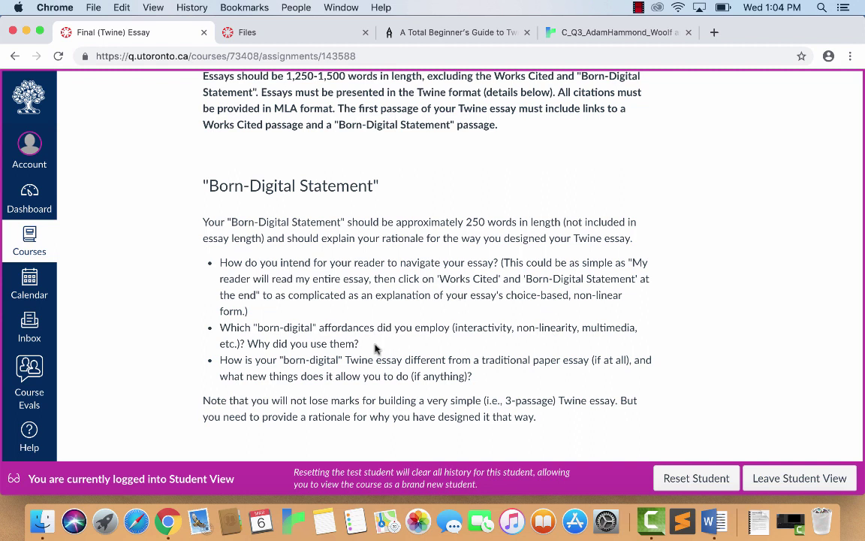
left_click_drag(361, 344, 220, 328)
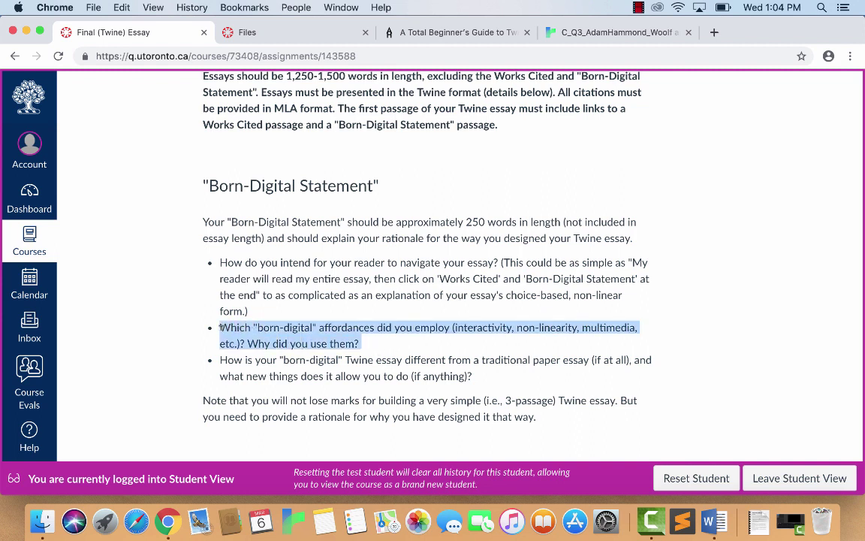
left_click(416, 350)
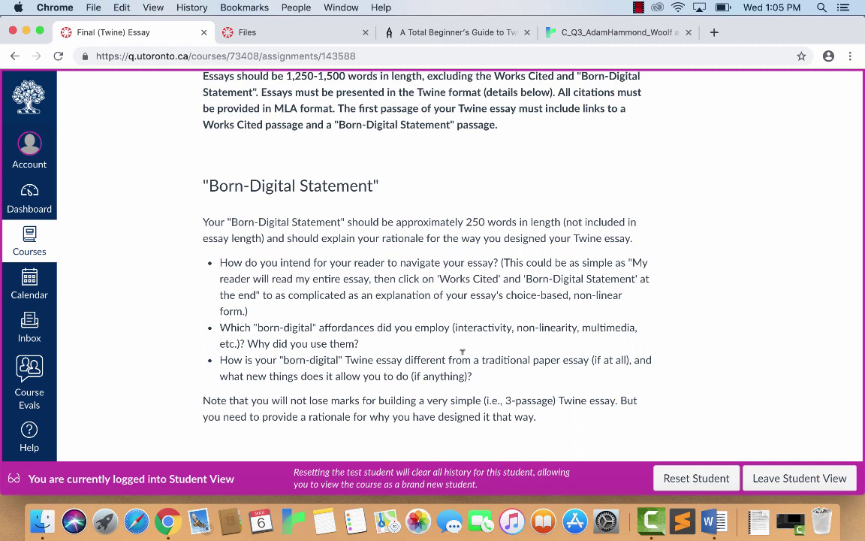
left_click_drag(361, 344, 219, 330)
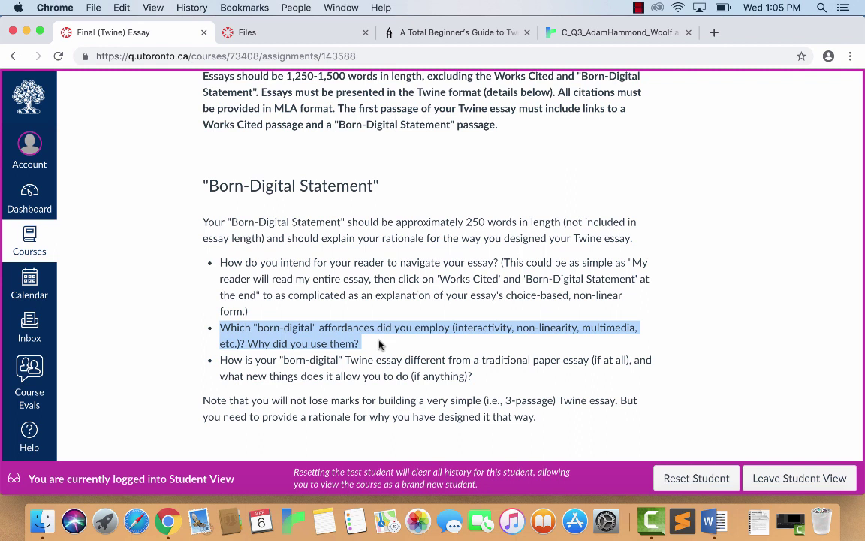
left_click_drag(474, 376, 221, 363)
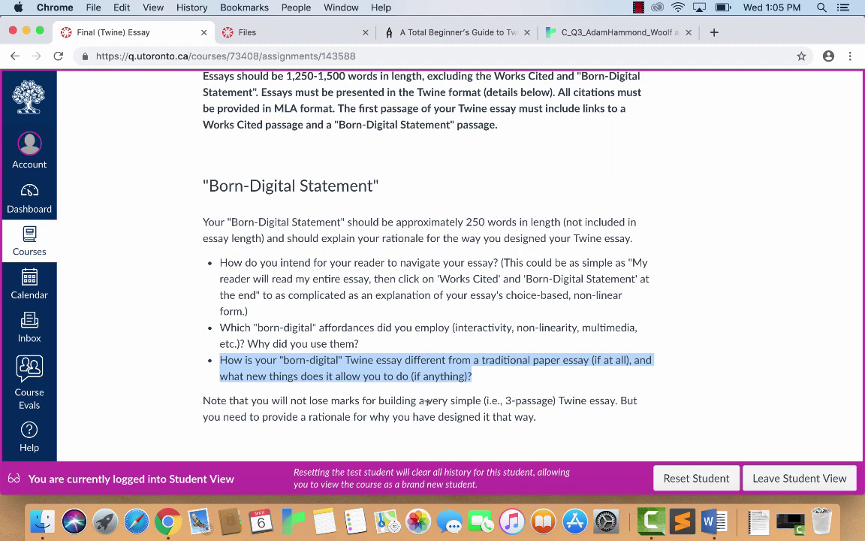
scroll(421, 402, "down", 3)
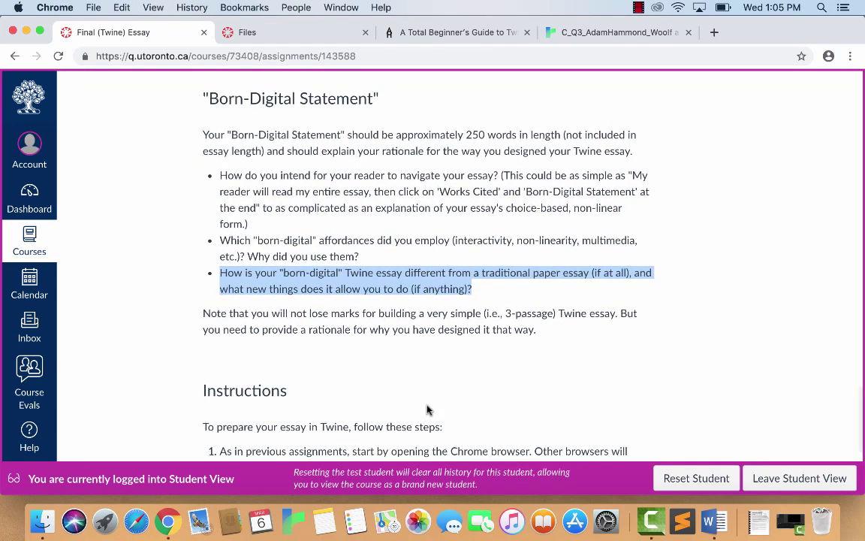
left_click(350, 323)
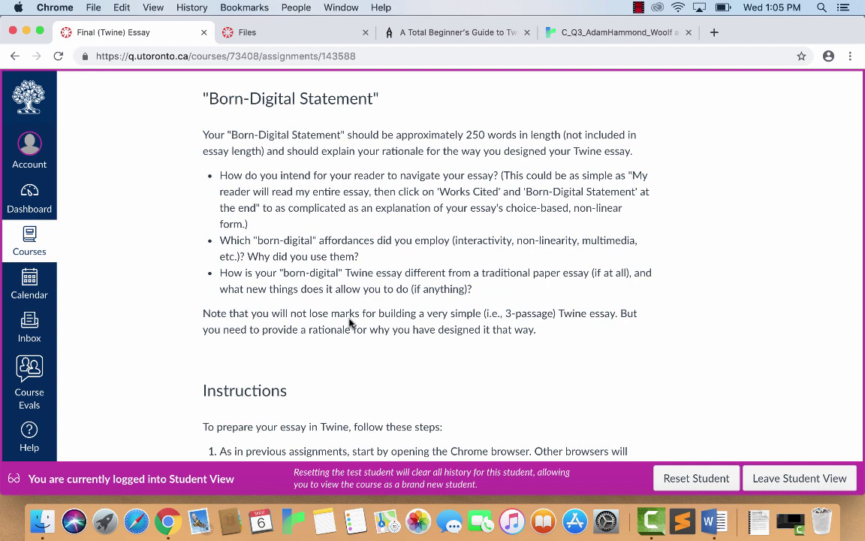
Step: Copy the assignment page's Born-Digital Statement guidelines, from the 250-word requirement through the closing note on rationale, without the heading
left_click(614, 34)
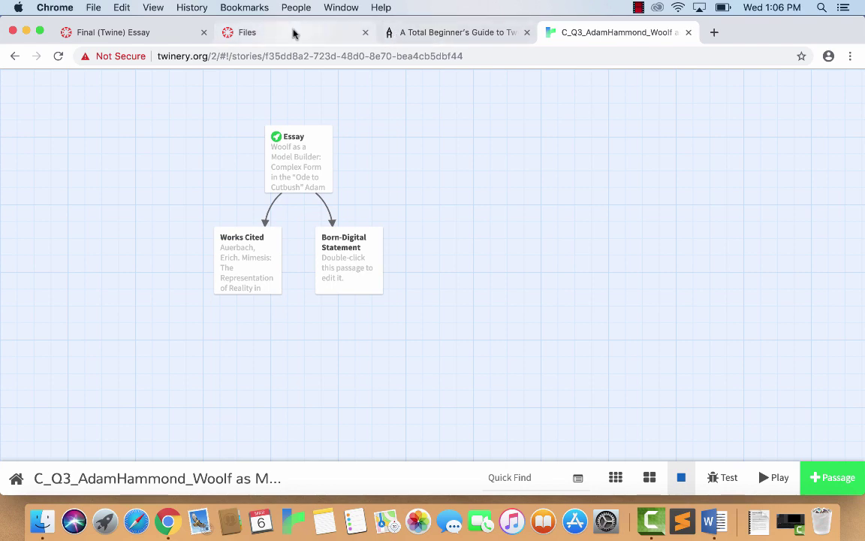
left_click(120, 33)
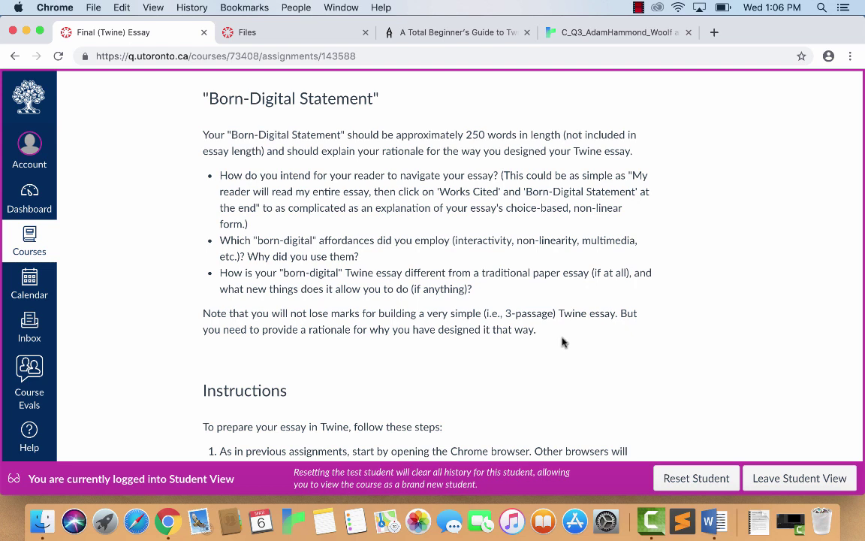
left_click_drag(563, 342, 155, 83)
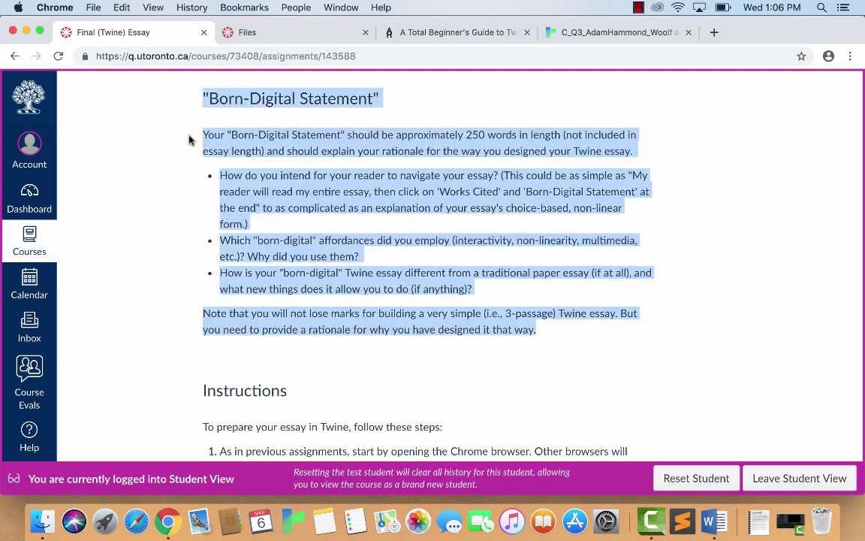
left_click_drag(189, 139, 200, 135)
left_click(122, 7)
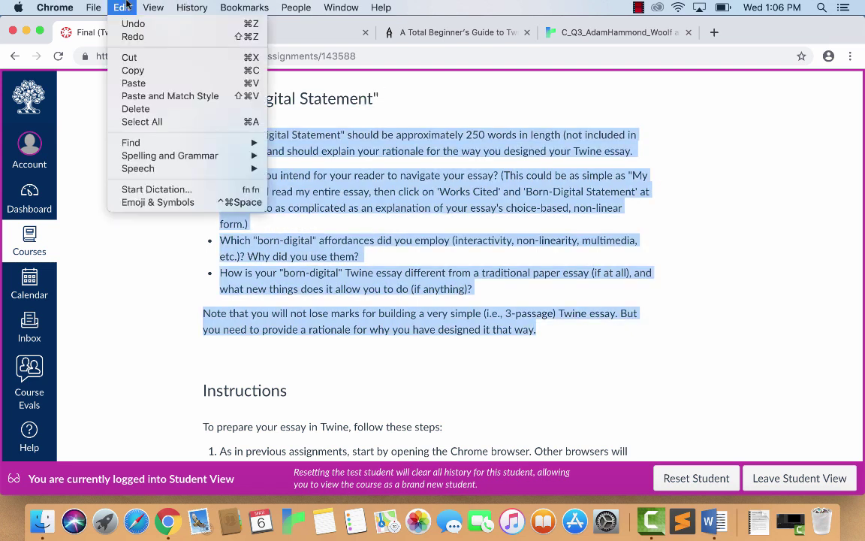
left_click(134, 70)
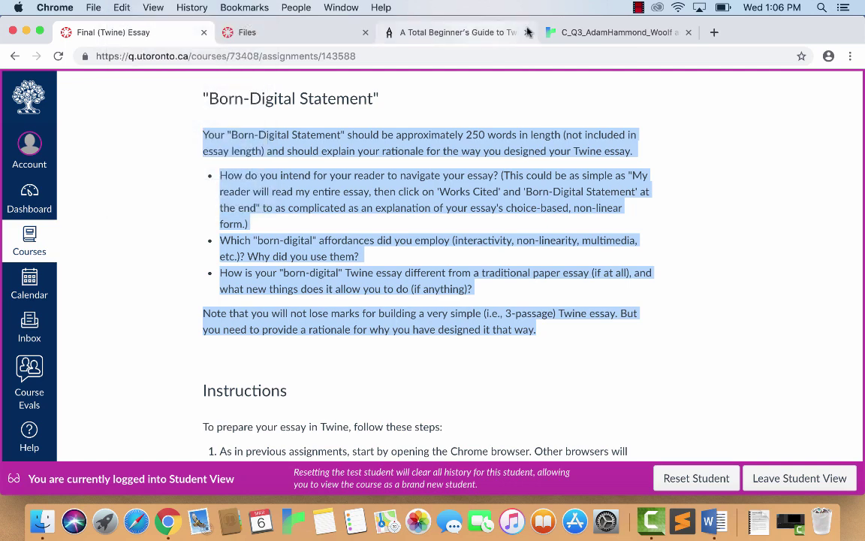
Step: In Twine, replace the Born-Digital Statement passage's placeholder text with the copied guidelines and close the passage
left_click(583, 33)
left_click(331, 306)
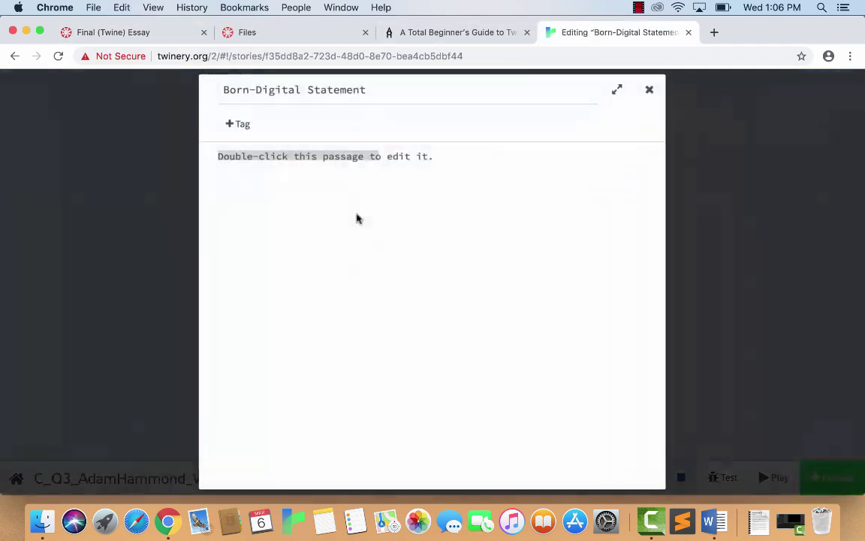
left_click(153, 8)
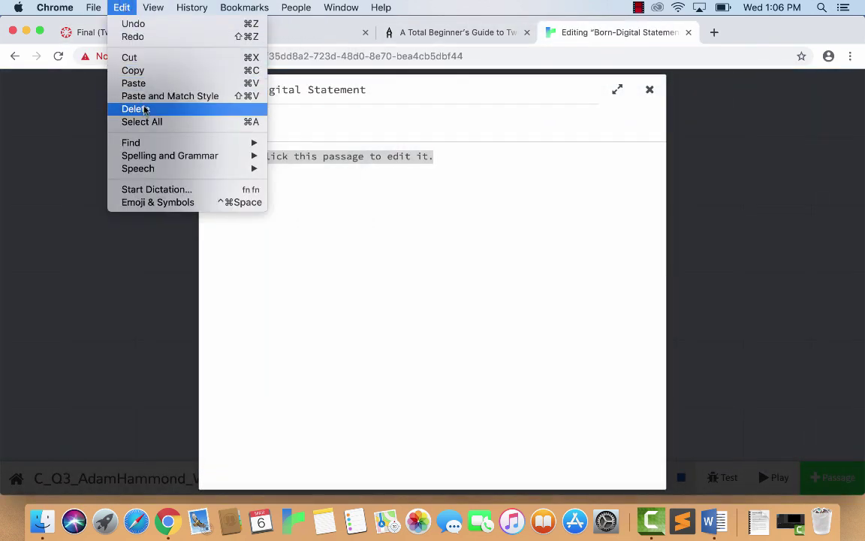
left_click(131, 82)
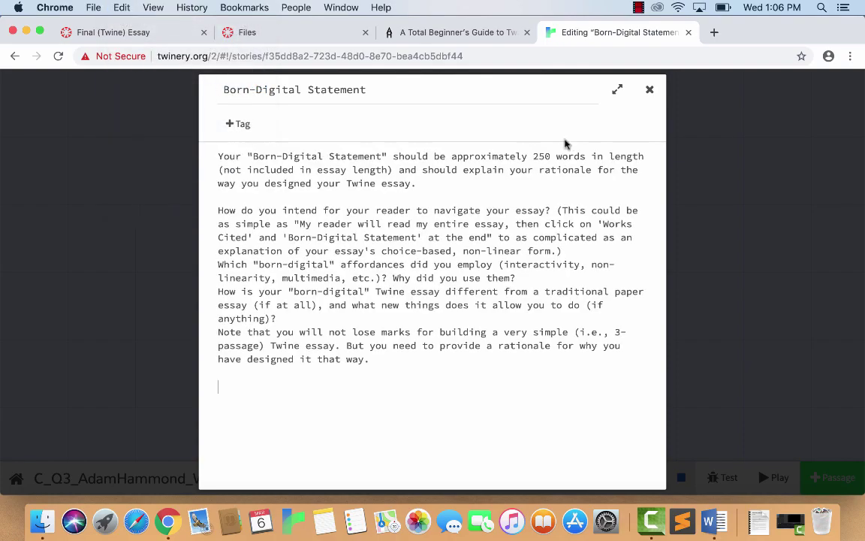
left_click(649, 89)
Step: Play the story, follow the Born-Digital Statement link at the essay's end, check its text and close the preview
left_click(774, 478)
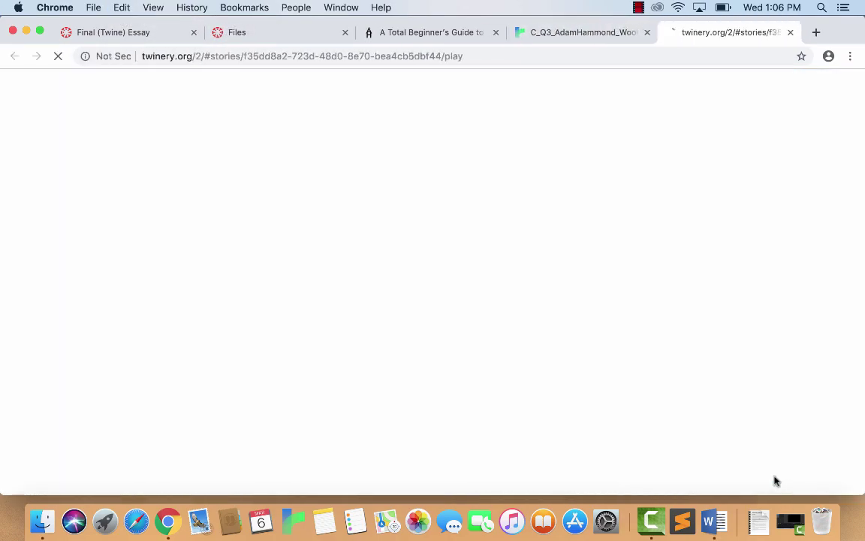
scroll(450, 270, "down", 20)
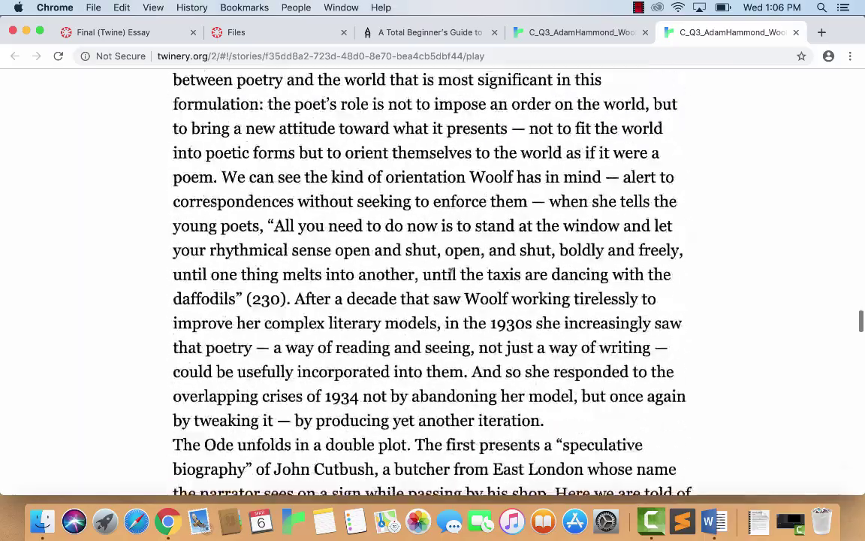
scroll(451, 278, "down", 10)
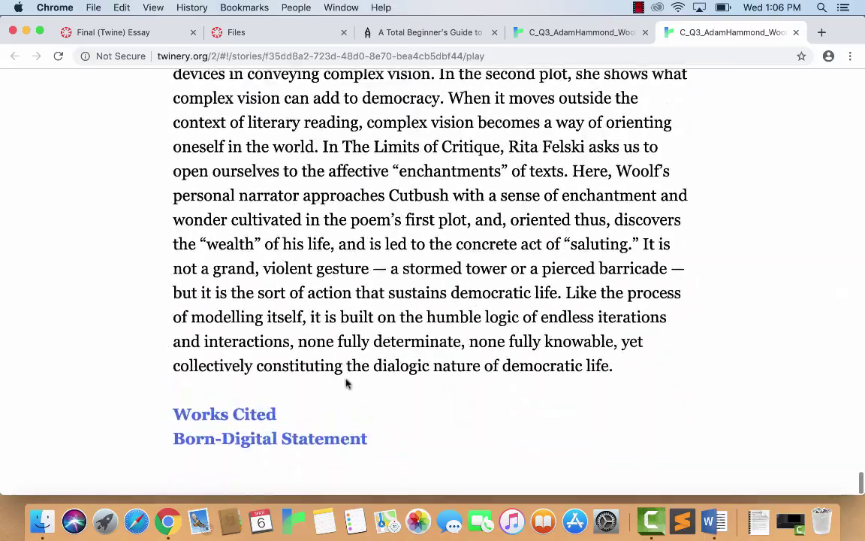
left_click(253, 442)
scroll(314, 368, "down", 3)
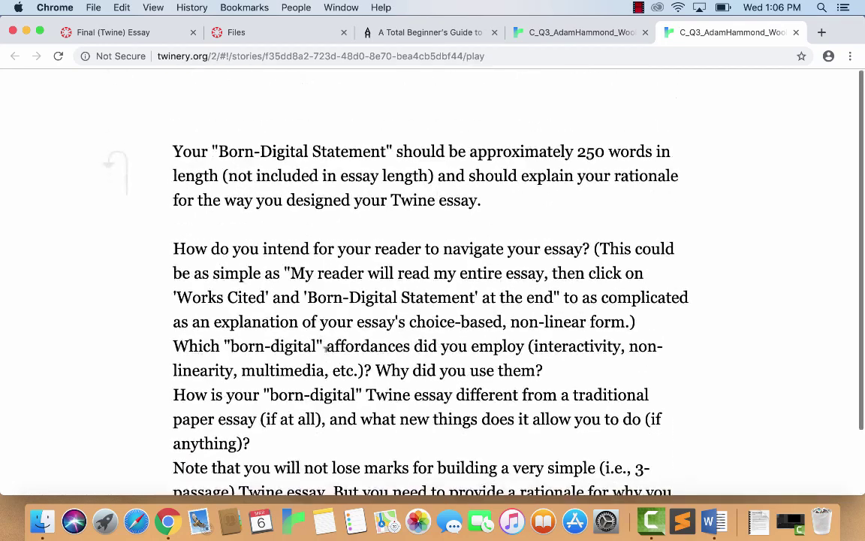
left_click(797, 33)
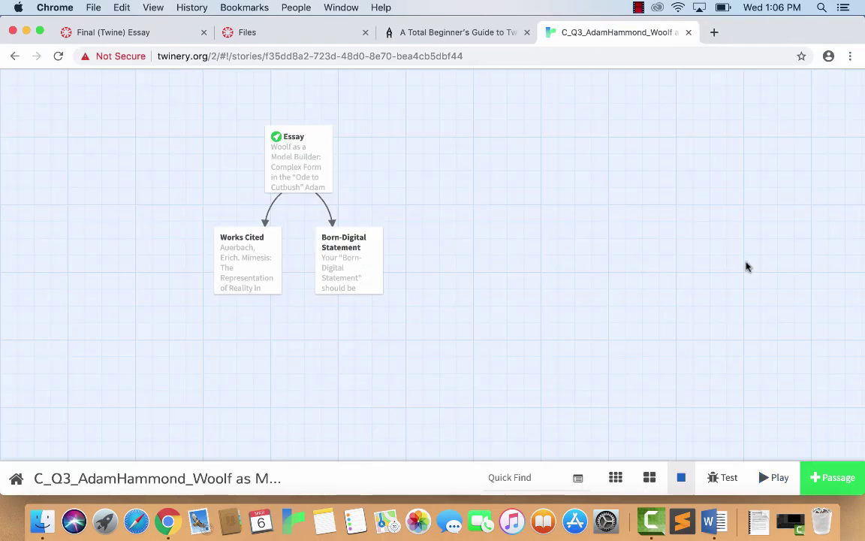
Step: Check the assignment page's instructions on the required passage links and on using the <em> tag for italics
left_click(106, 32)
scroll(353, 303, "down", 5)
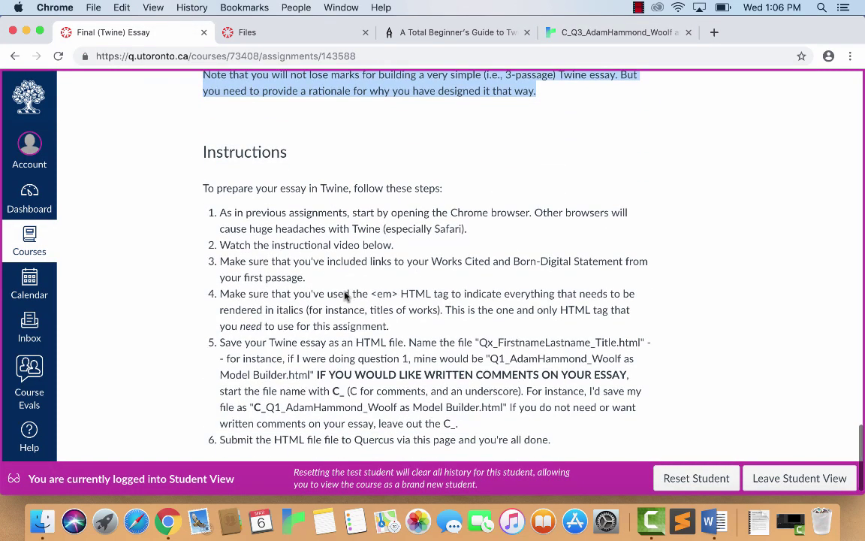
left_click(310, 259)
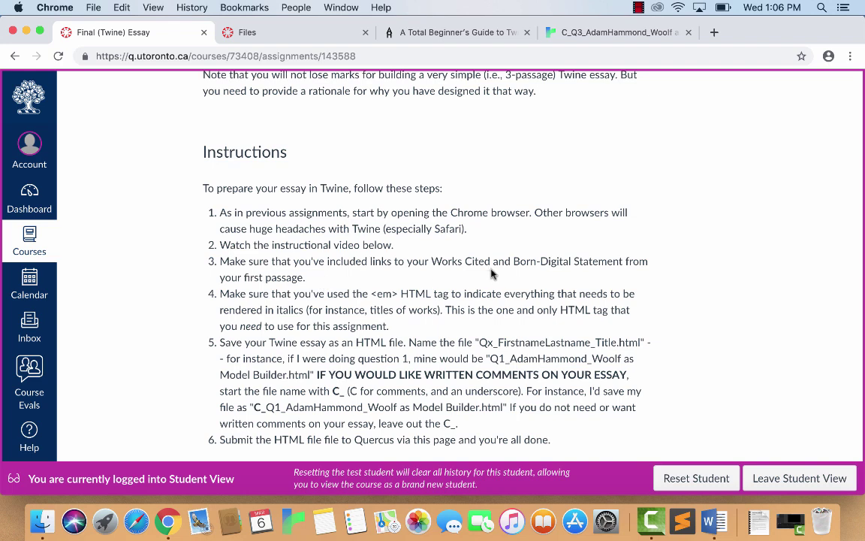
scroll(426, 286, "down", 1)
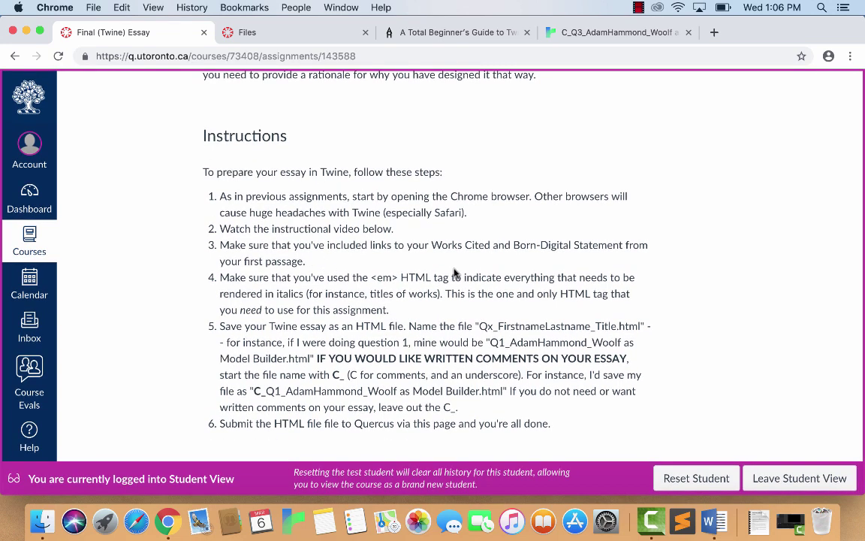
Step: Open the Essay passage in Twine for editing and go to the beginning of its text
left_click(599, 33)
mouse_move(295, 150)
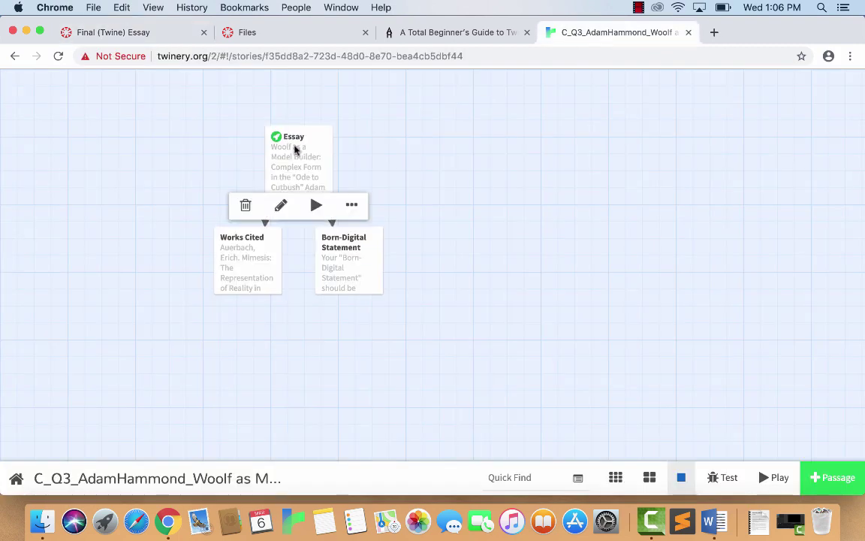
left_click(281, 207)
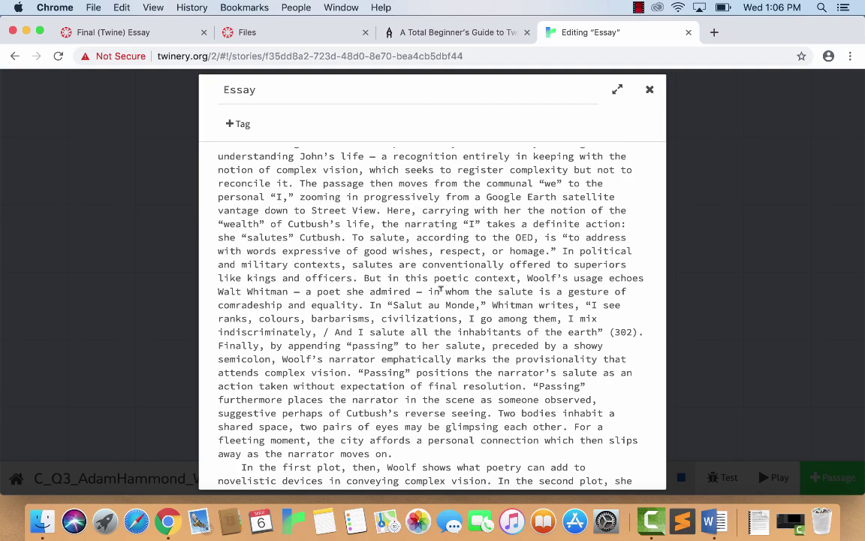
scroll(441, 288, "up", 20)
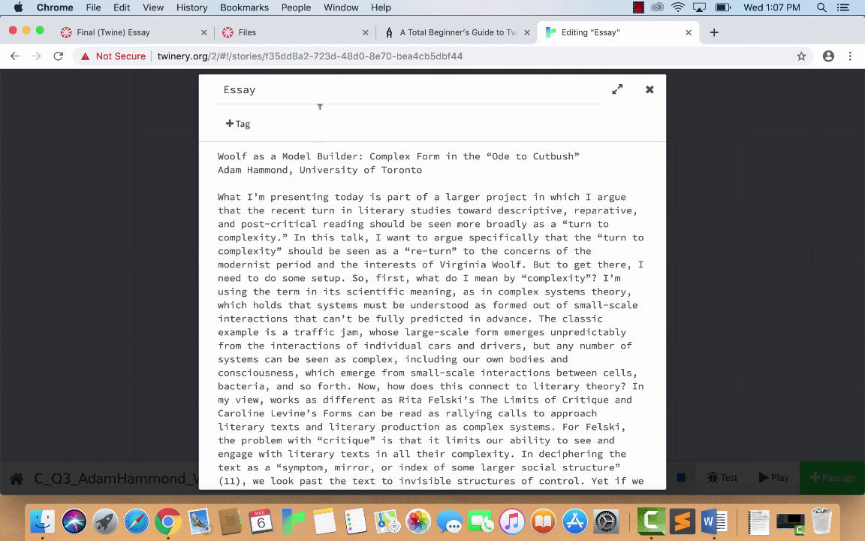
Step: Consult page 23 of the "0228 Quote Attribution 2.pdf" lecture slides for the <em> element's start tag, content and end tag
left_click(274, 36)
scroll(511, 324, "up", 3)
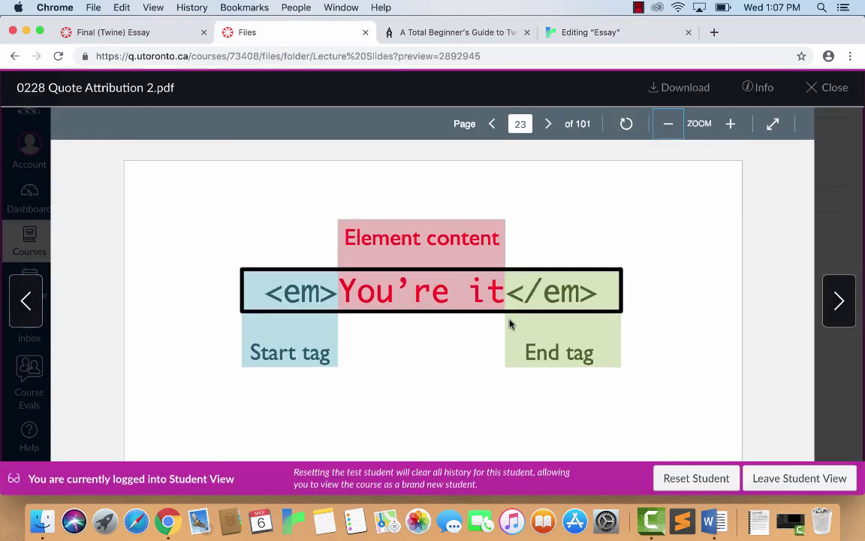
scroll(510, 324, "down", 5)
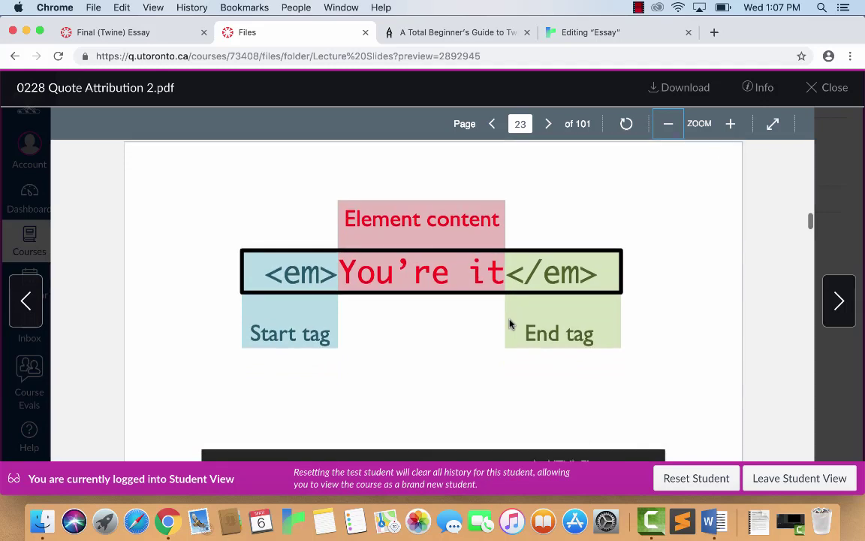
scroll(509, 324, "up", 2)
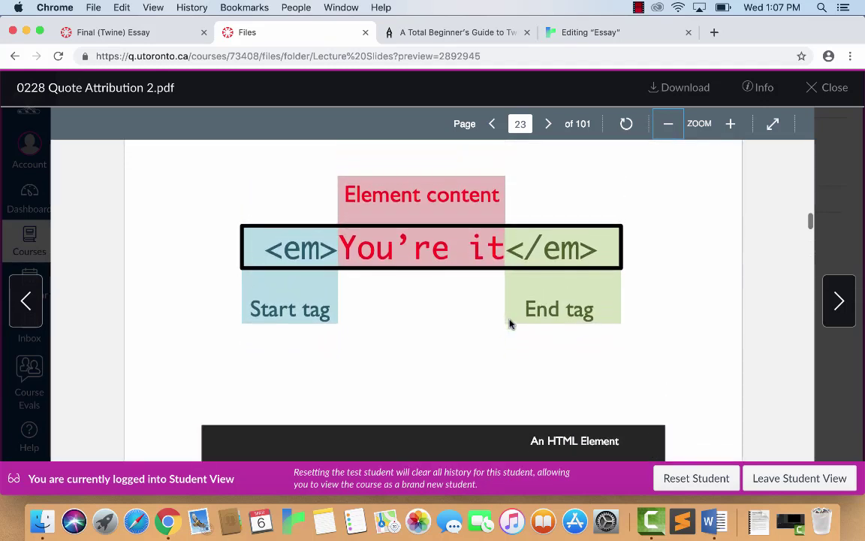
Step: Study slides 23 to 26 for how italicized phrases in the sample text are marked up with <em> and </em>
scroll(509, 323, "down", 1)
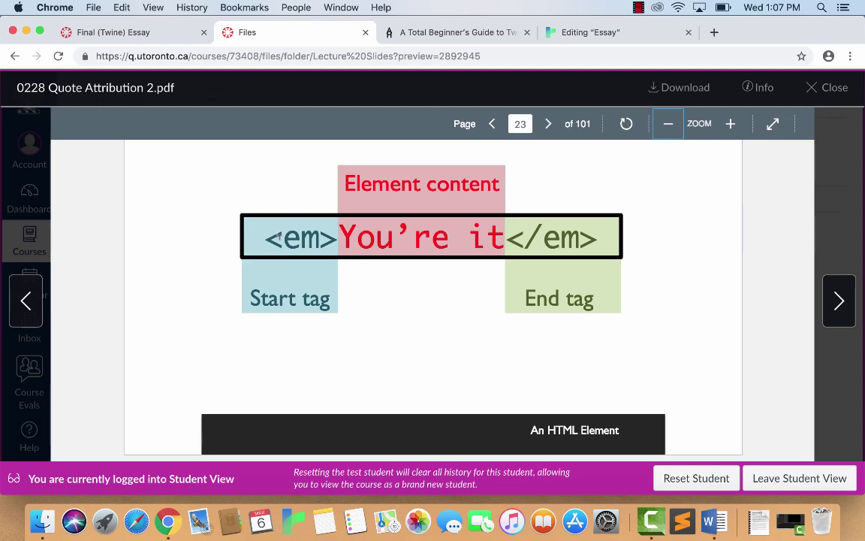
scroll(498, 362, "down", 6)
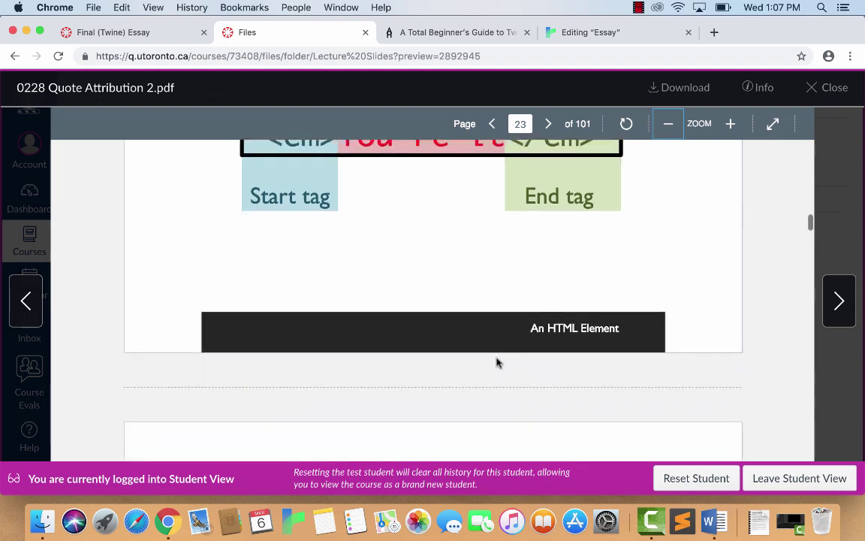
scroll(496, 363, "down", 15)
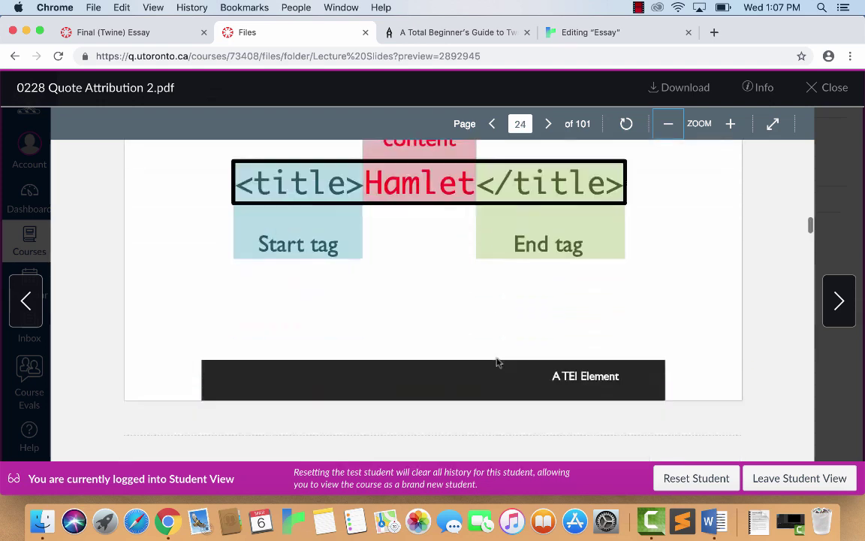
scroll(496, 363, "down", 5)
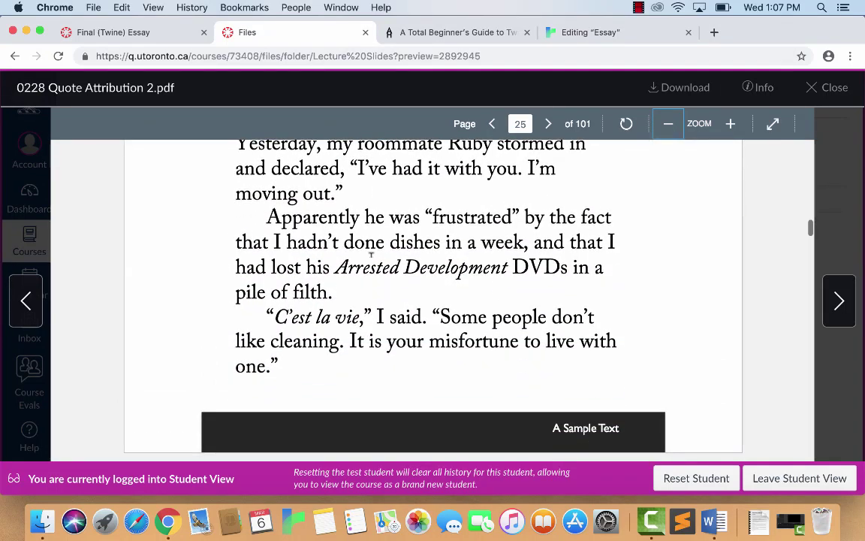
scroll(371, 248, "up", 2)
scroll(371, 256, "up", 1)
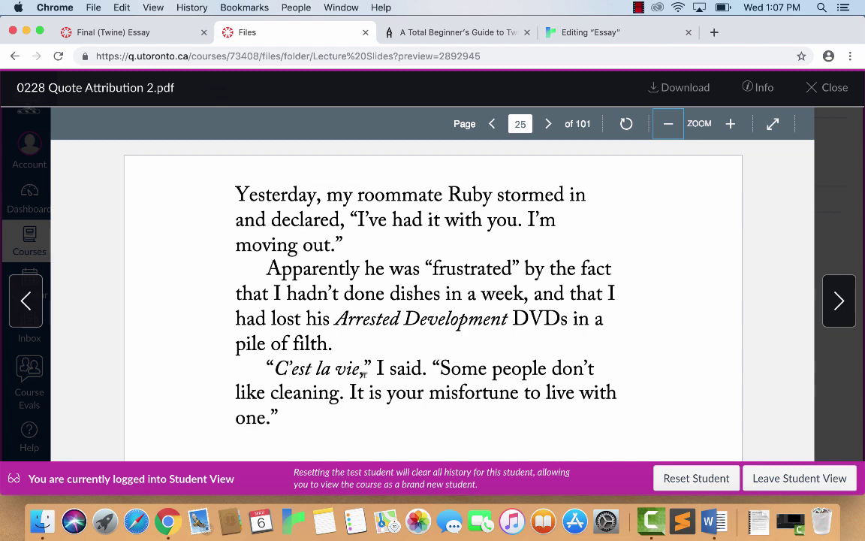
scroll(363, 374, "down", 10)
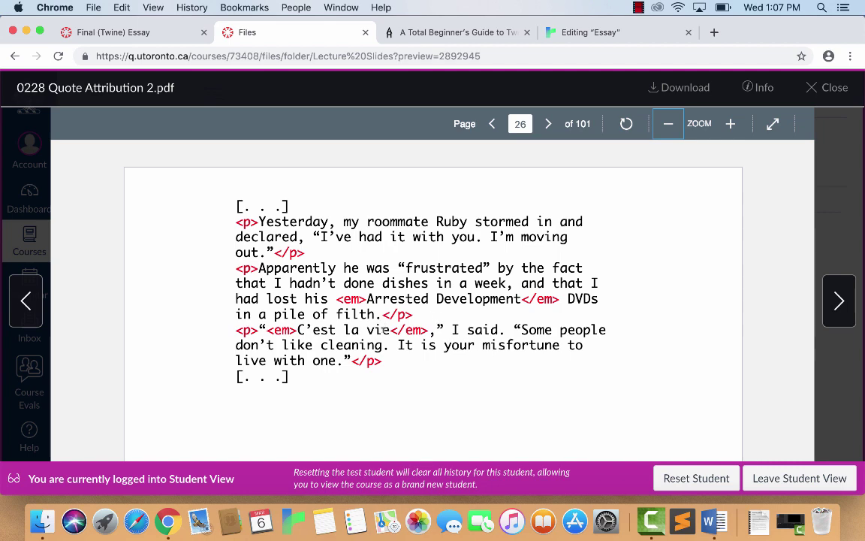
Step: Return to Twine's Essay passage and wrap the first mention of The Limits of Critique in <em> and </em> tags
left_click(579, 31)
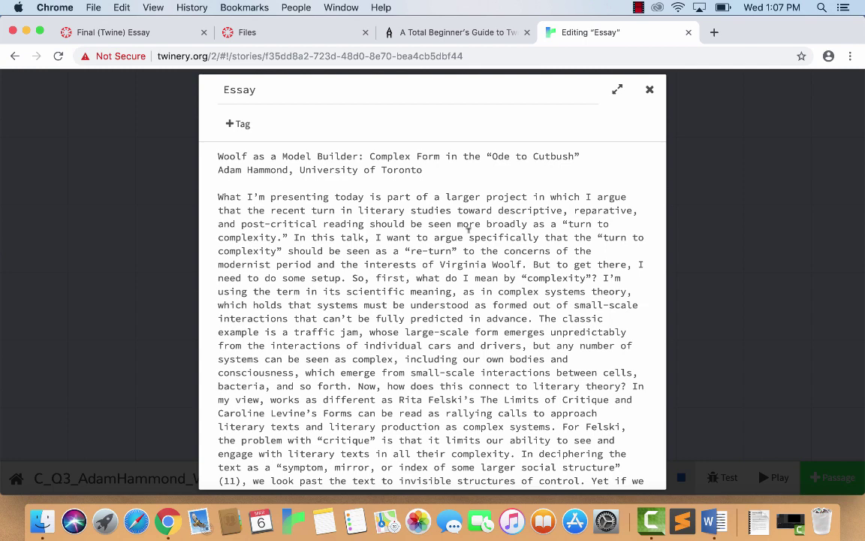
scroll(494, 343, "down", 3)
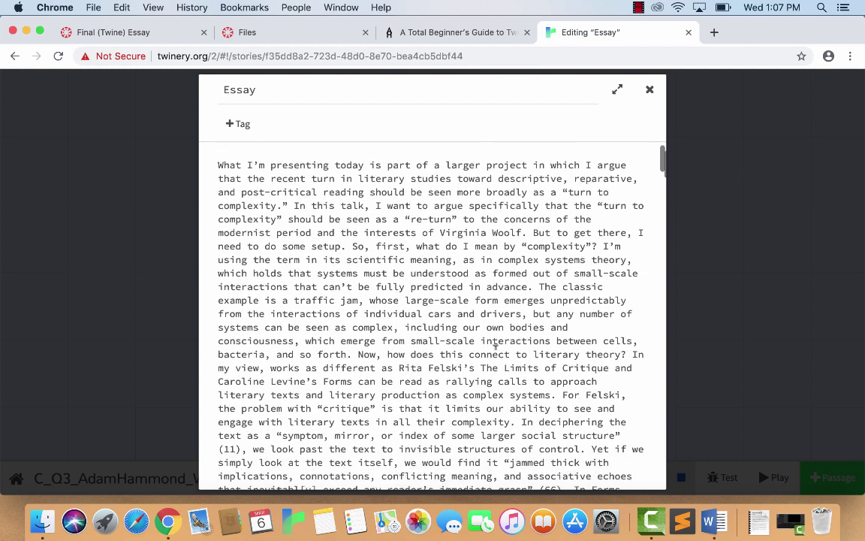
left_click(481, 342)
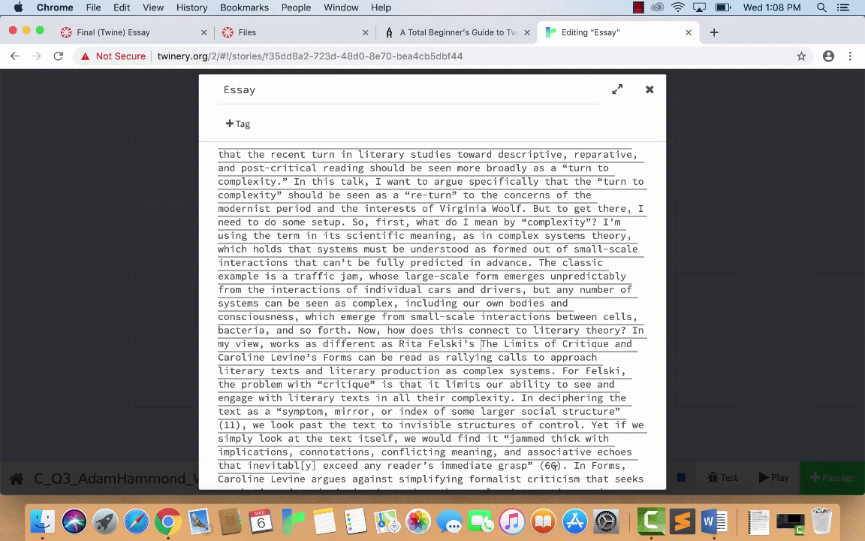
type("<")
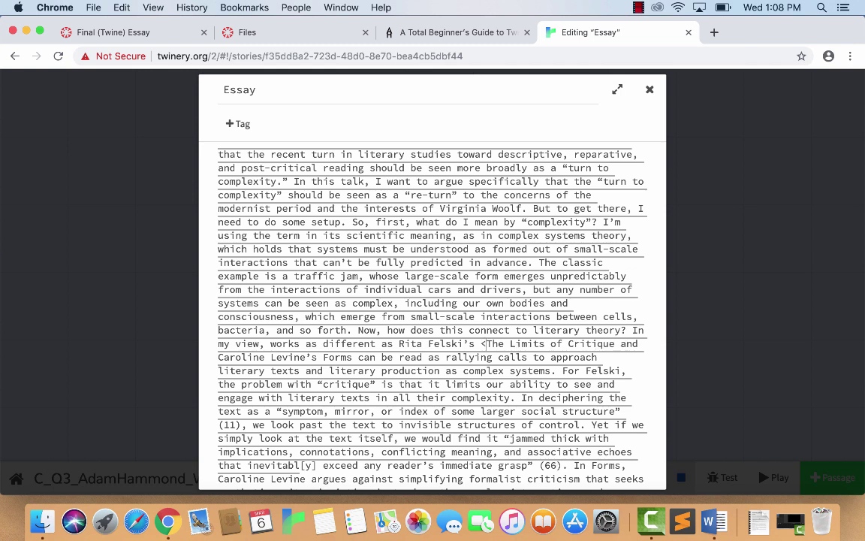
type("em>")
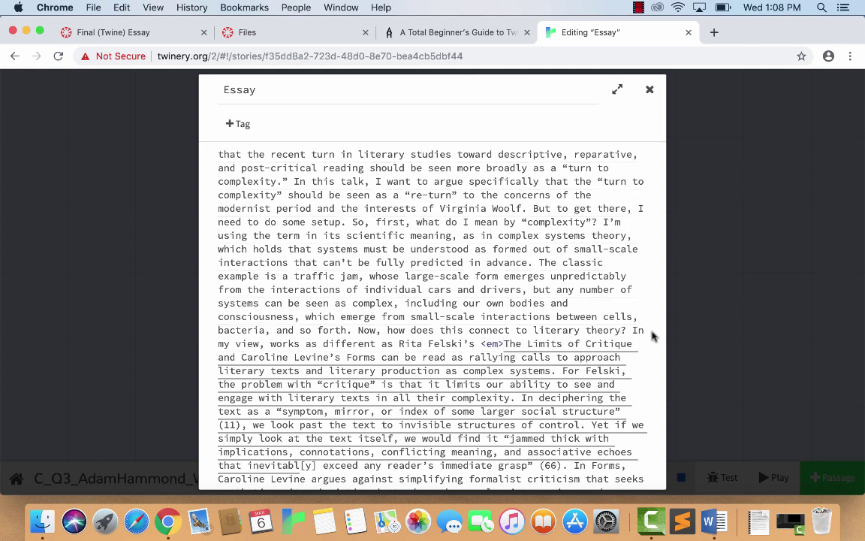
type("</em>")
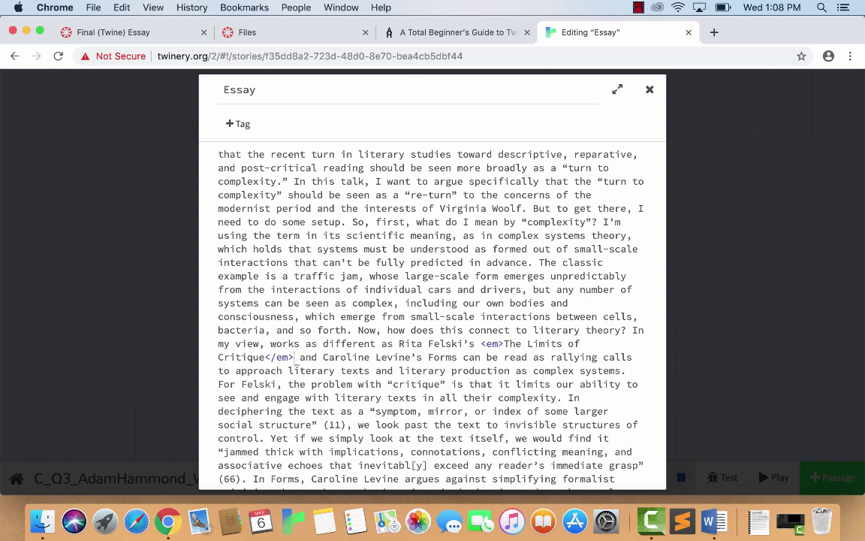
Step: Wrap the book title Forms in the same sentence in <em> and </em> tags and close the Essay passage
left_click(430, 357)
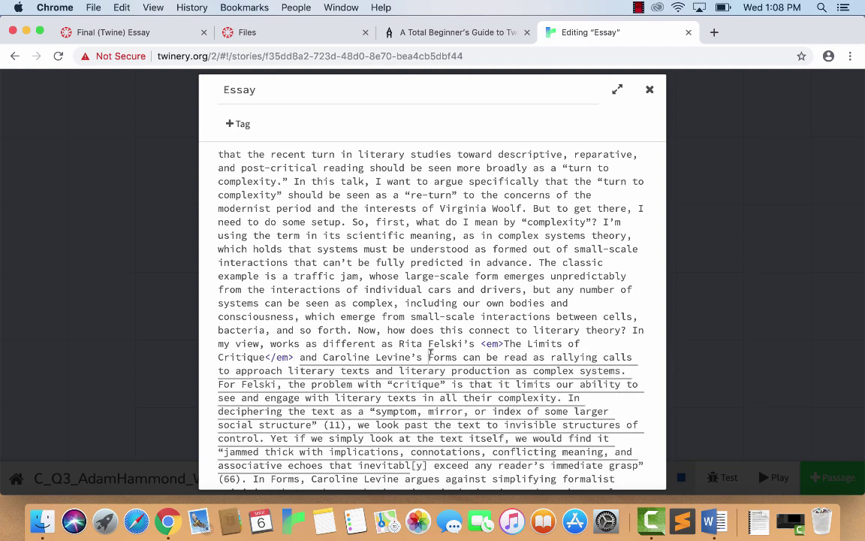
type("<em>Forms")
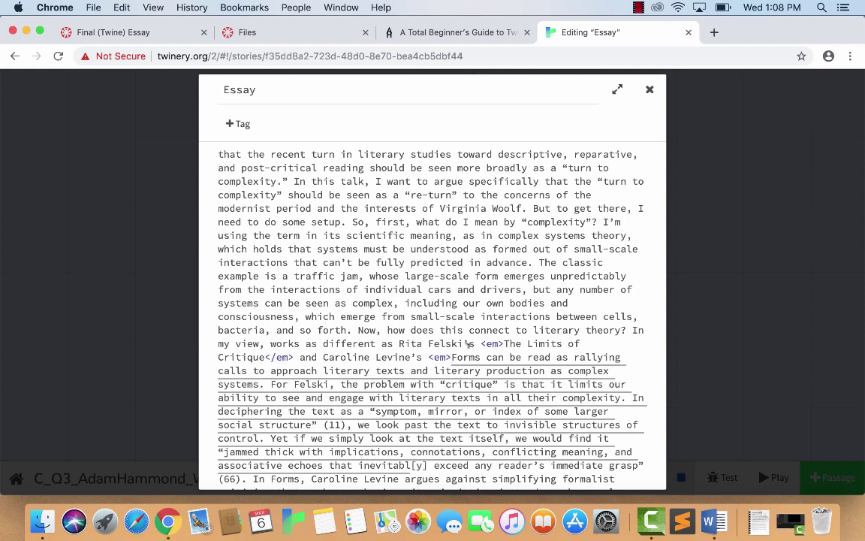
type("<")
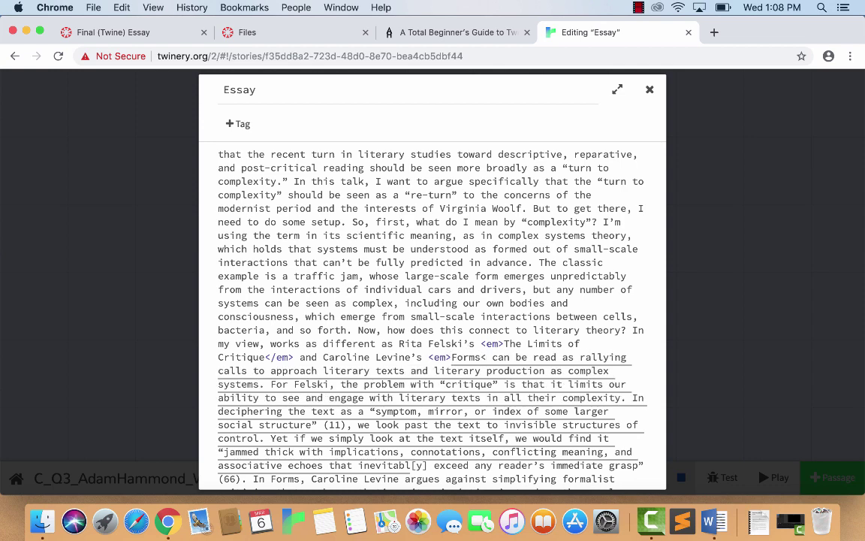
type("/em>")
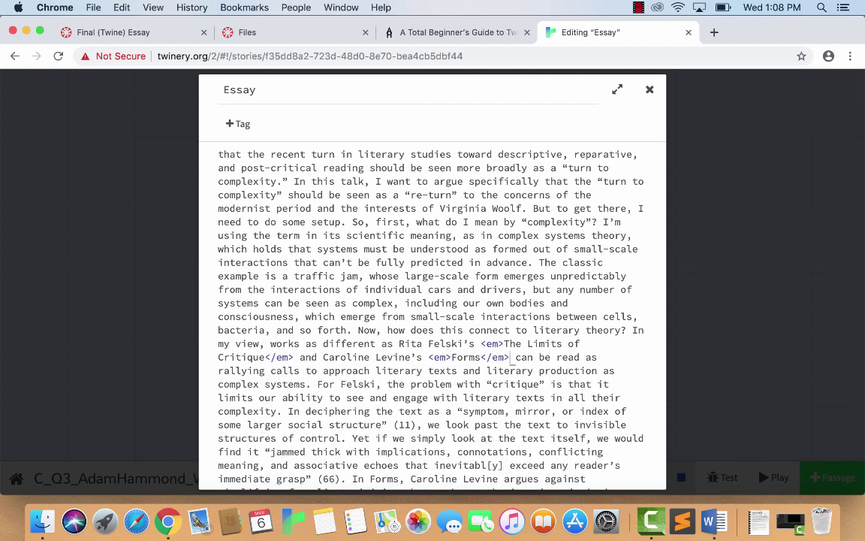
left_click(650, 90)
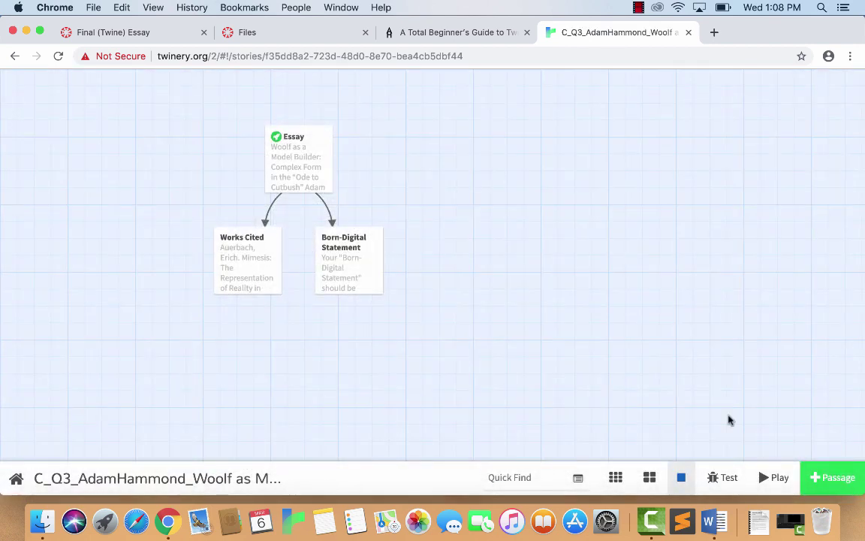
Step: Play the story, check the italics on The Limits of Critique and Forms, and close the preview
left_click(774, 477)
scroll(616, 258, "down", 5)
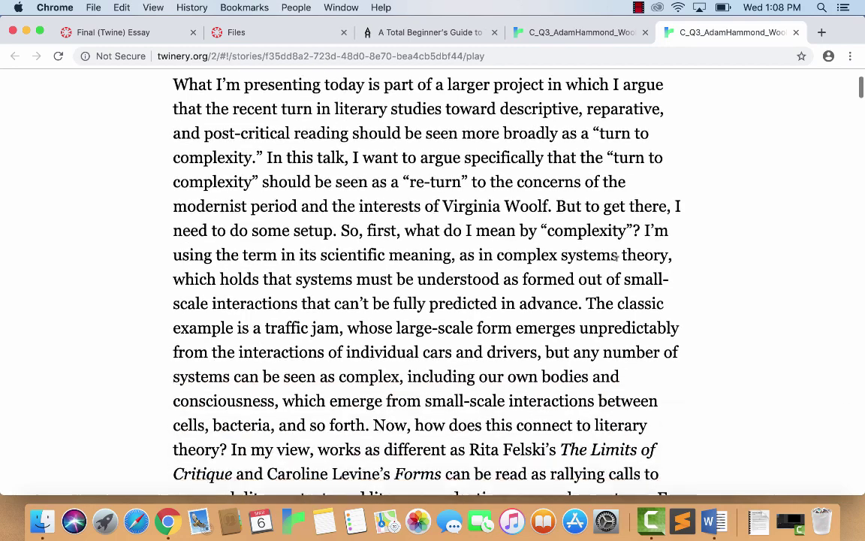
left_click_drag(526, 263, 614, 317)
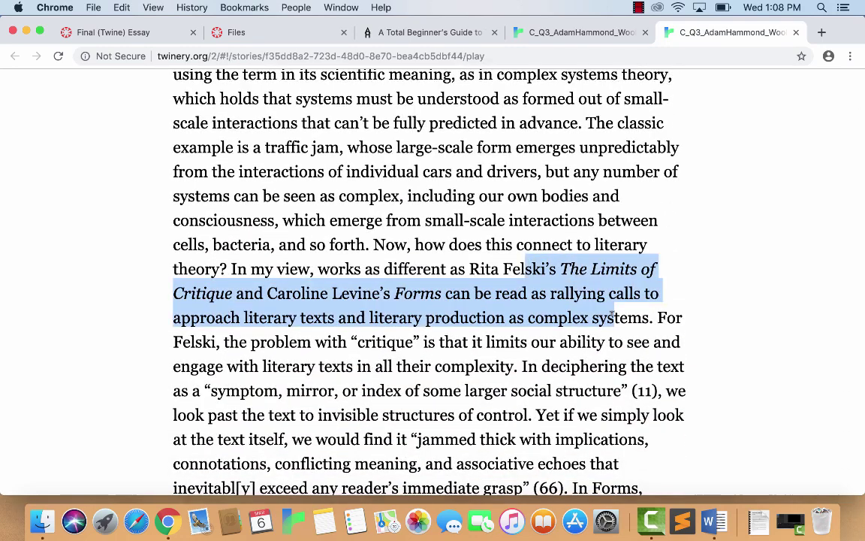
left_click(509, 150)
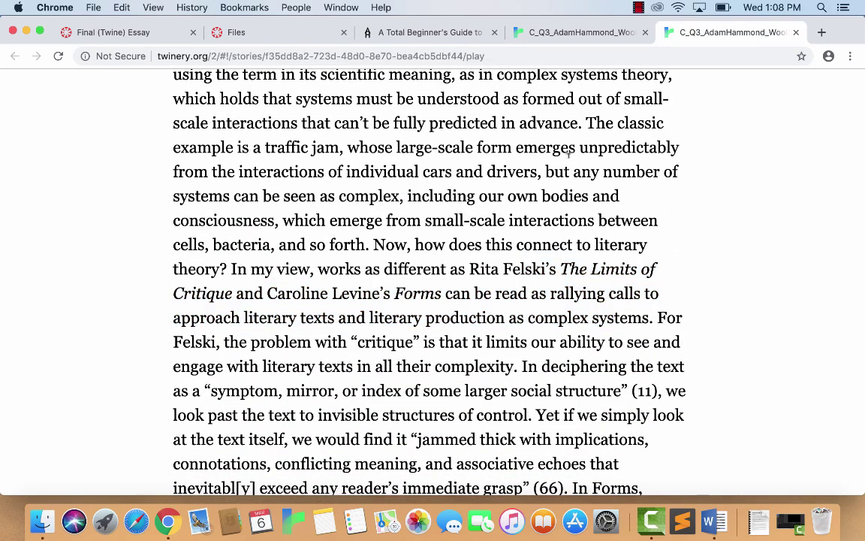
left_click(798, 34)
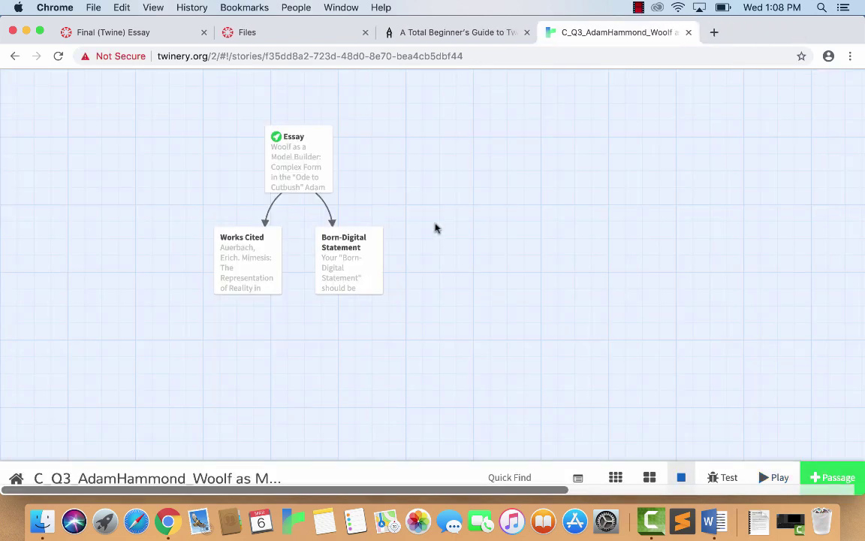
Step: Open the Works Cited passage and wrap "Mimesis: The Representation of Reality in Western Literature" in <em> and </em> tags
mouse_move(234, 289)
left_click(229, 310)
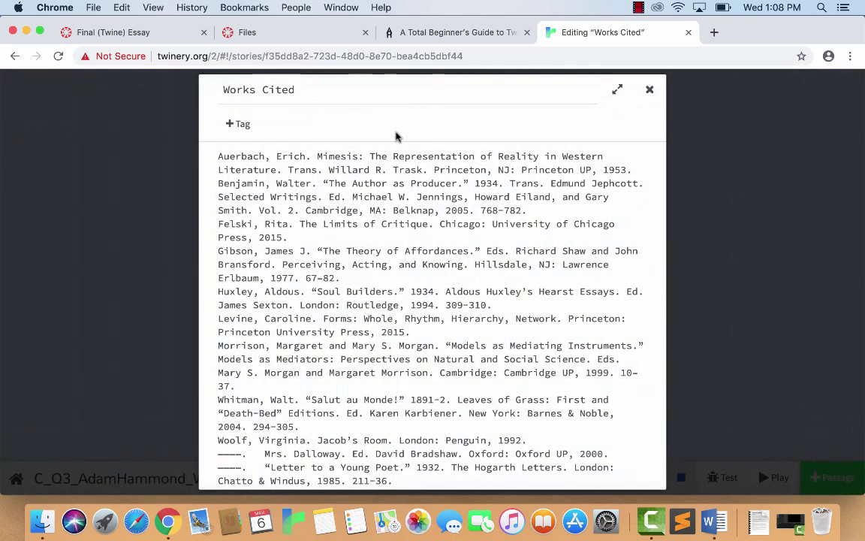
left_click(316, 156)
type("<em>")
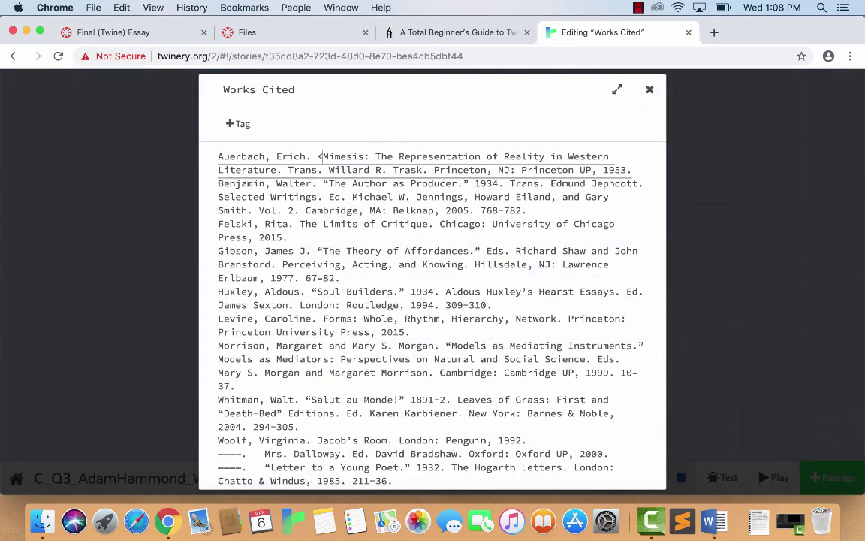
left_click(281, 170)
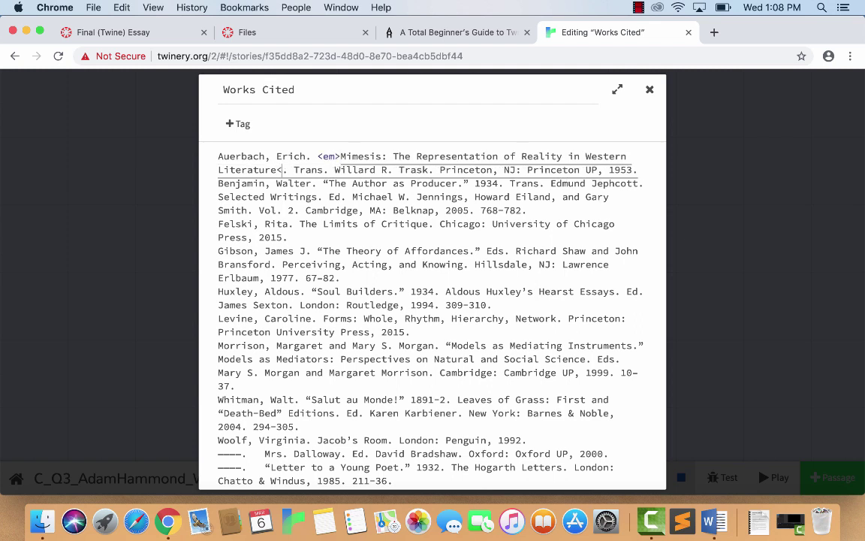
type("</em>")
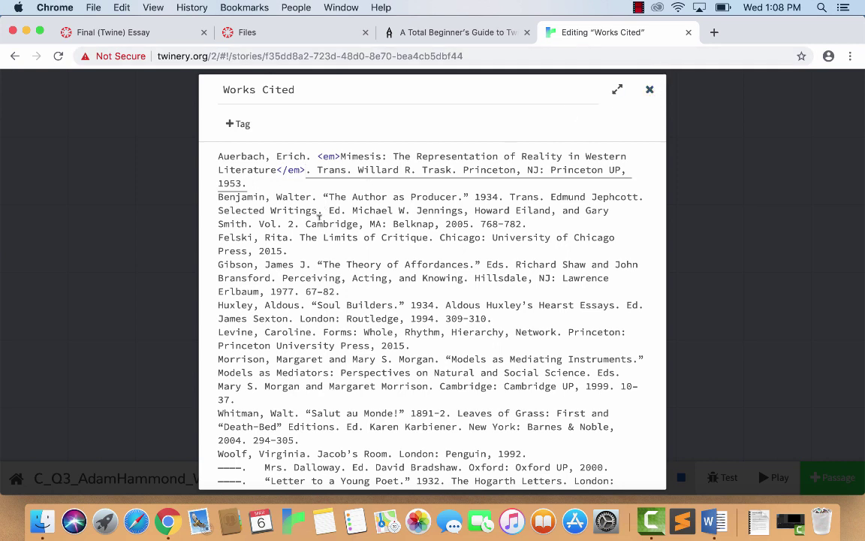
Step: Wrap the title Selected Writings in the second entry in <em> and </em> tags and close the Works Cited passage
left_click(347, 197)
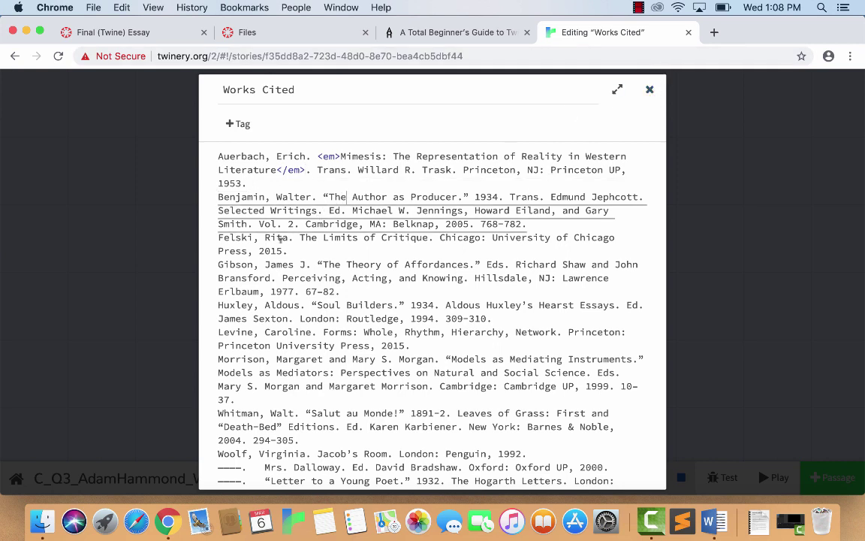
type("<em")
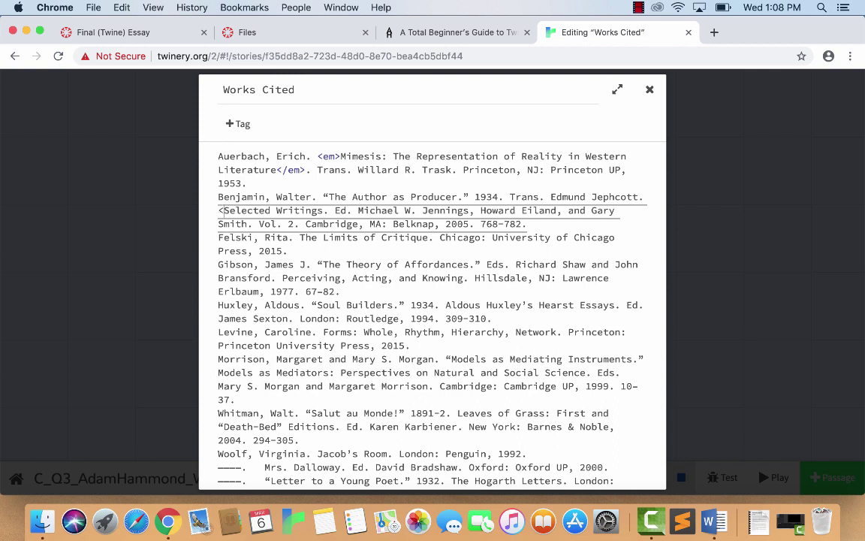
type(">")
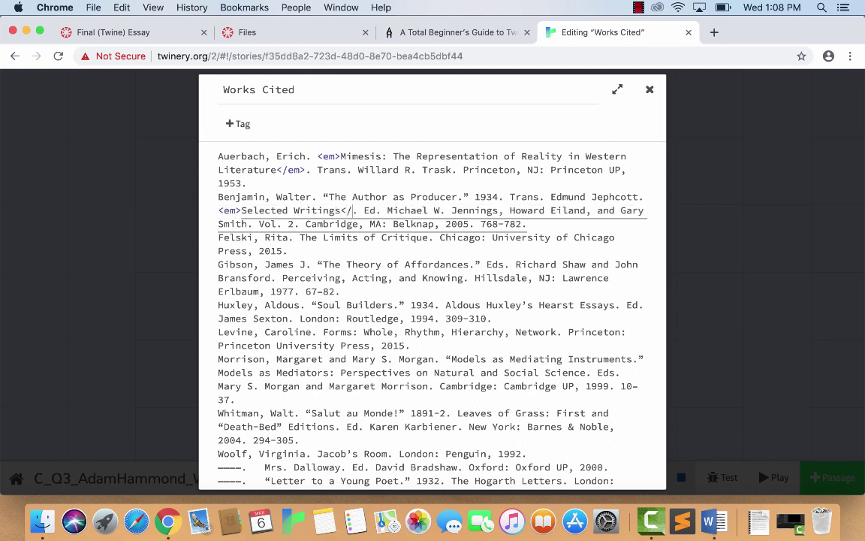
type("</em>")
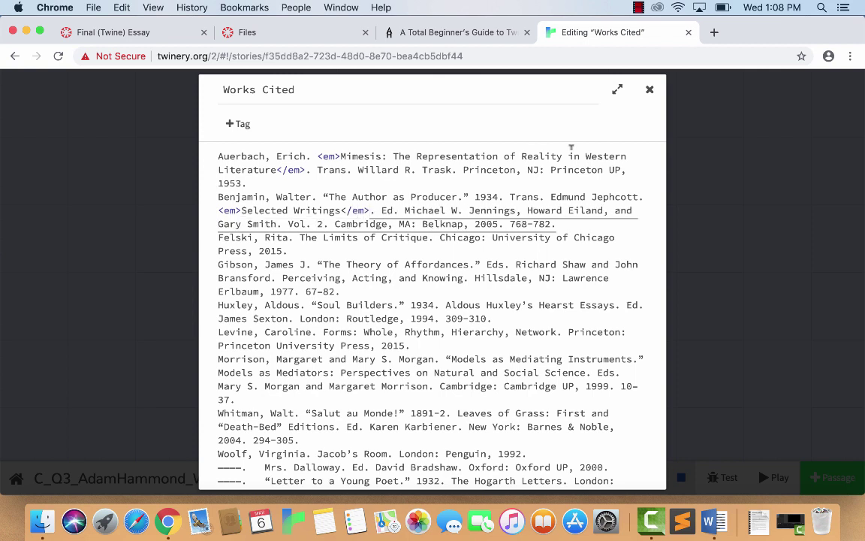
left_click(650, 90)
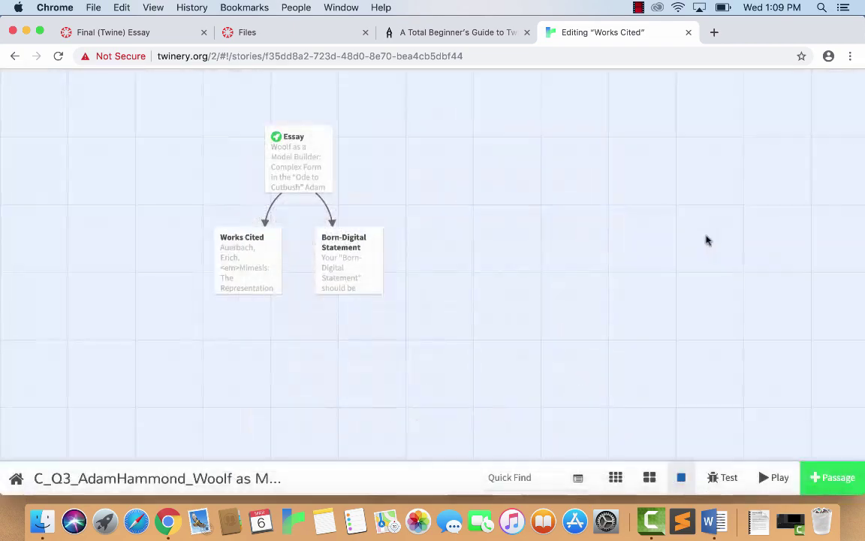
Step: Play the story, follow the Works Cited link at the essay's end and check the italics in the first two entries
left_click(776, 479)
scroll(760, 282, "down", 2)
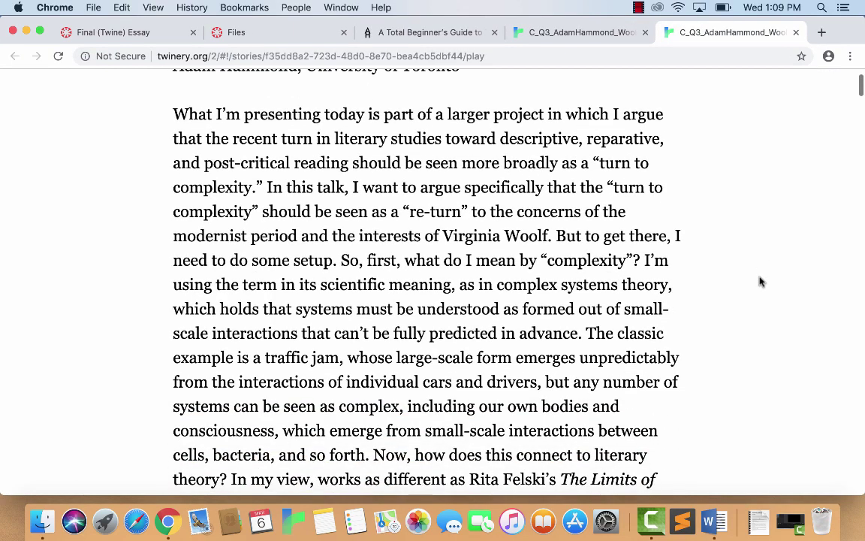
scroll(760, 282, "up", 2)
scroll(761, 282, "down", 20)
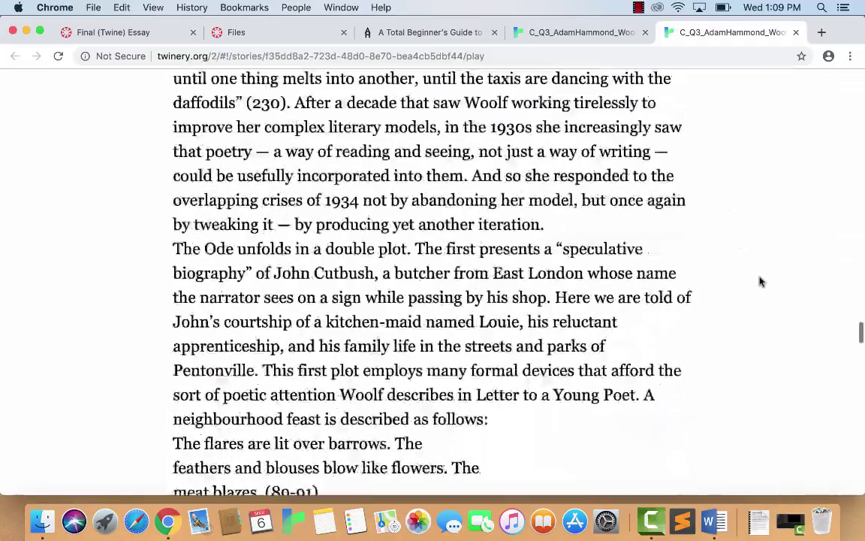
scroll(760, 282, "down", 15)
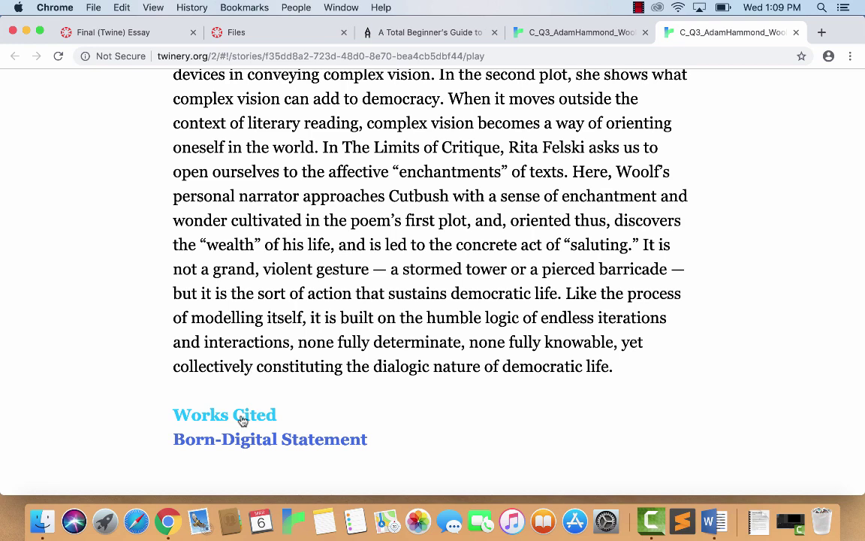
left_click(240, 418)
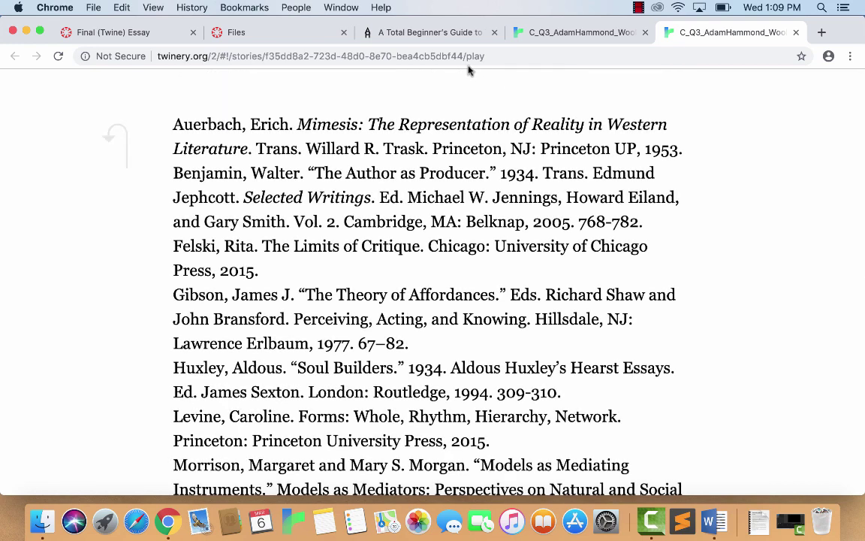
left_click_drag(345, 124, 383, 217)
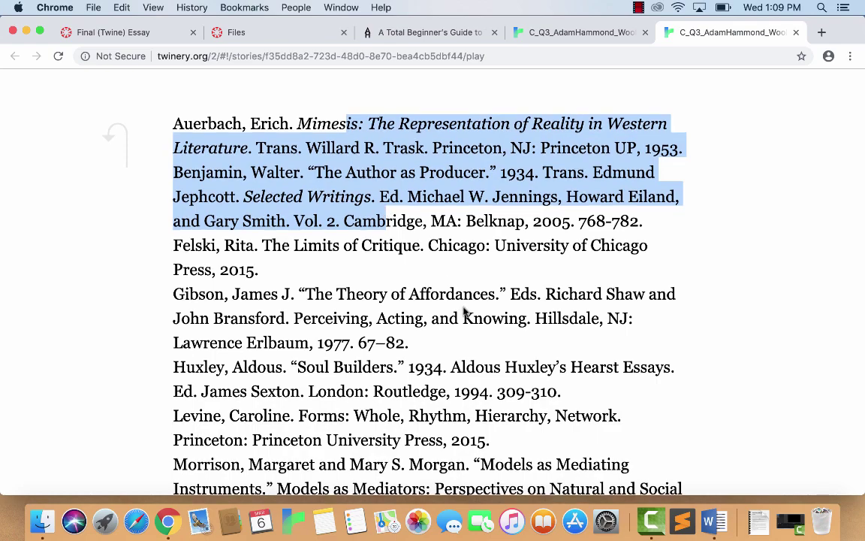
Step: Look through the remaining Works Cited entries in the played story and close the preview
scroll(383, 225, "down", 10)
scroll(383, 225, "up", 10)
left_click(796, 32)
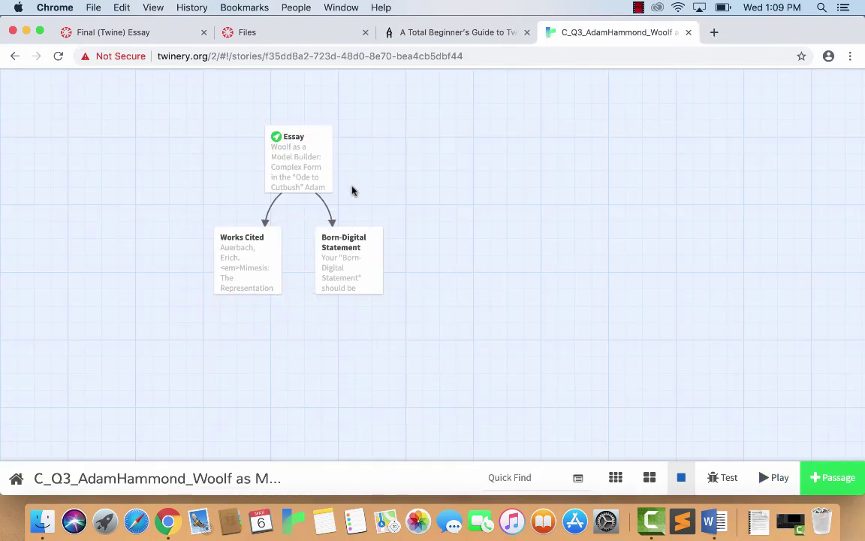
Step: Publish the Twine story to an HTML file and show the downloaded file in Finder
mouse_move(227, 241)
left_click(286, 478)
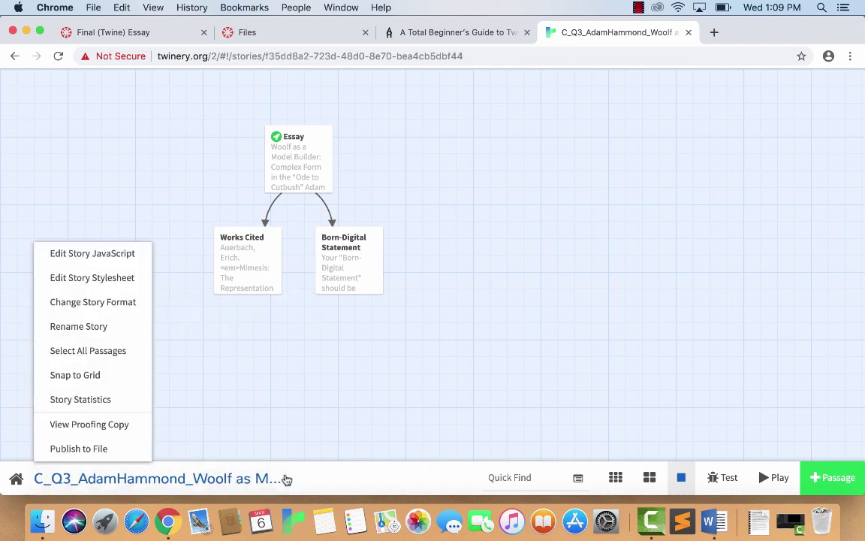
left_click(113, 449)
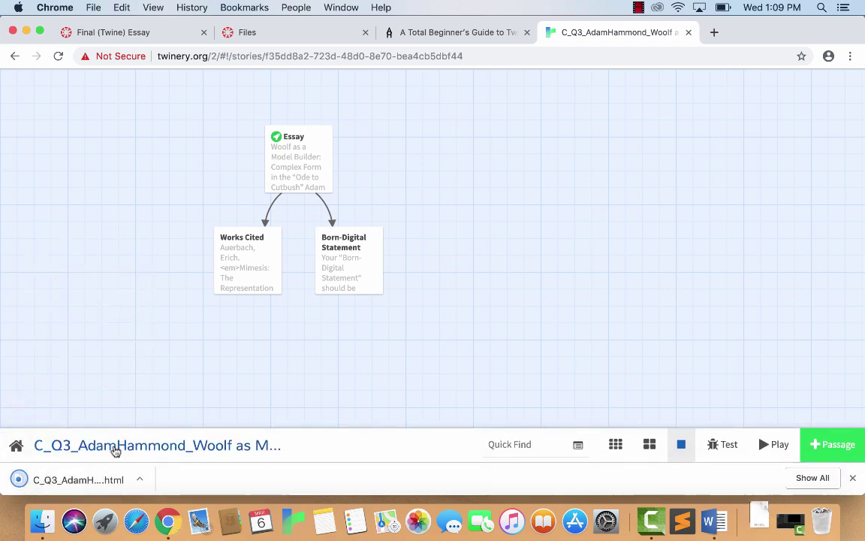
left_click(140, 480)
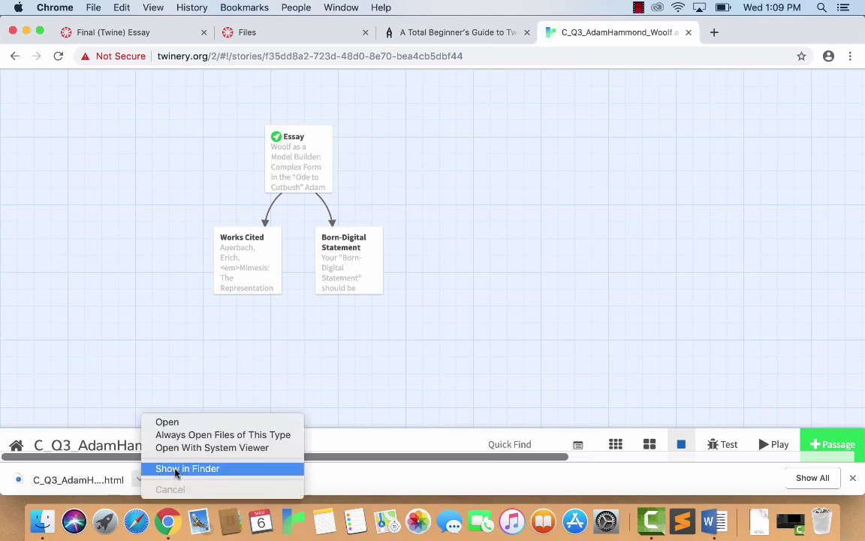
left_click(175, 469)
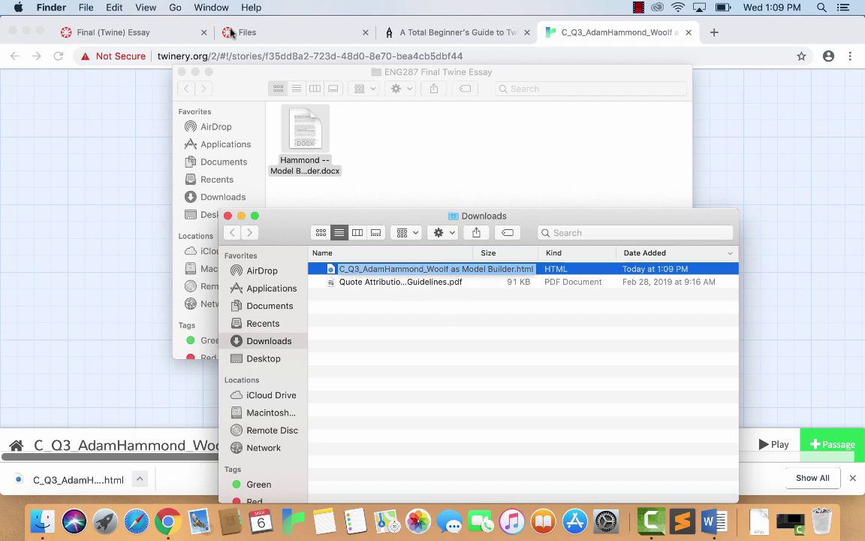
Step: Review the file-naming rules in instruction 5 on the Final (Twine) Essay assignment page
left_click(124, 35)
scroll(406, 326, "down", 1)
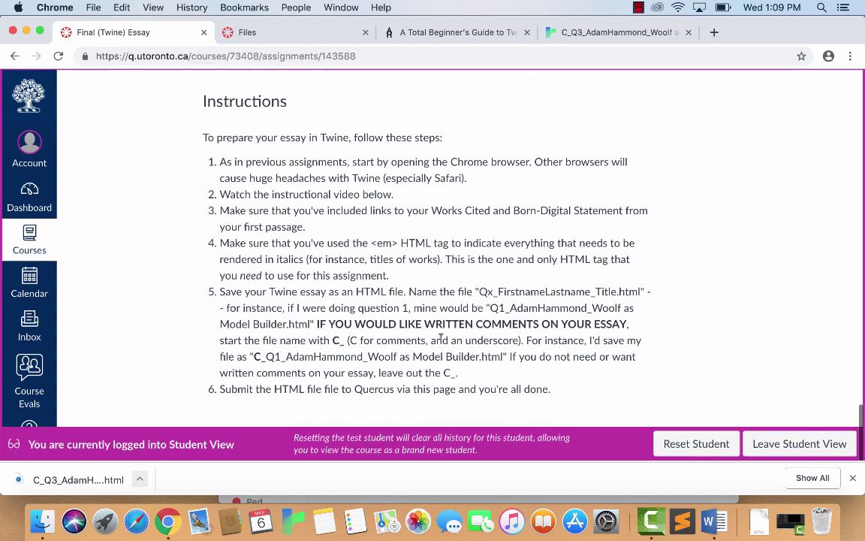
left_click_drag(460, 374, 201, 292)
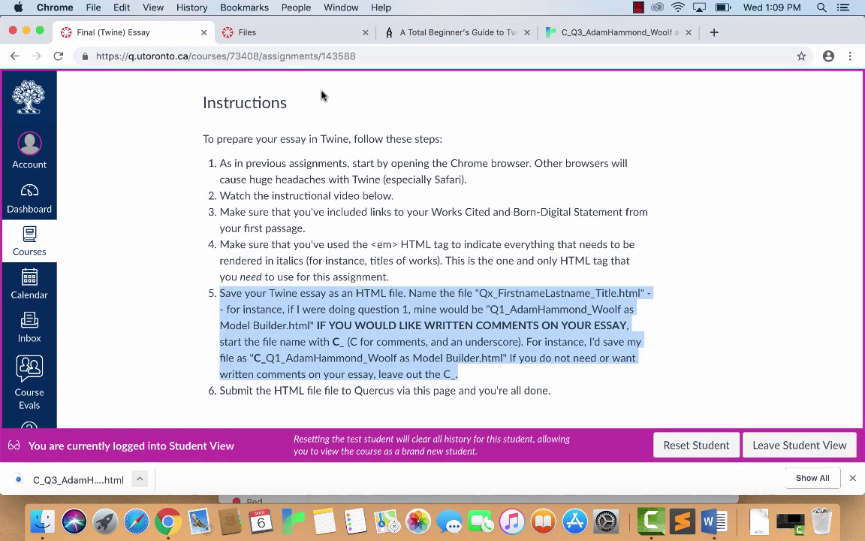
Step: In Finder, move the published HTML file from Downloads into the ENG287 Final Twine Essay folder and align the Word document's icon
left_click(42, 521)
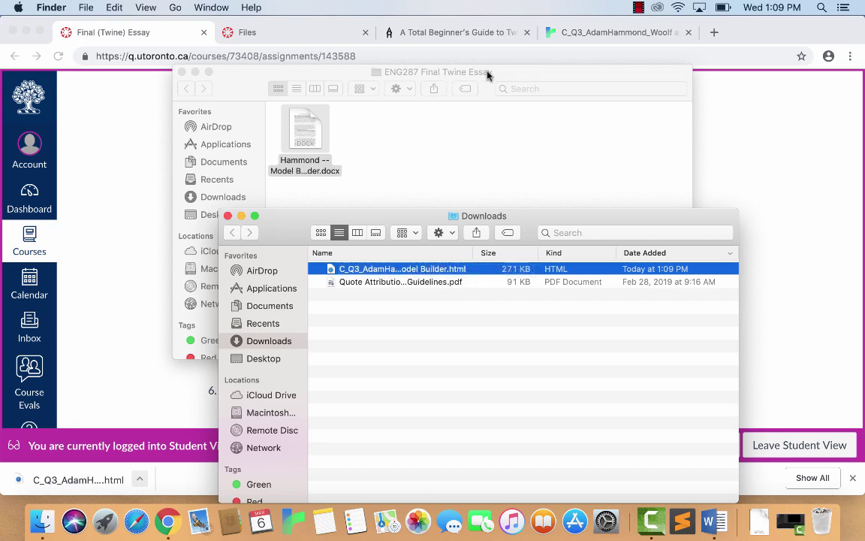
left_click_drag(487, 72, 324, 52)
left_click(576, 415)
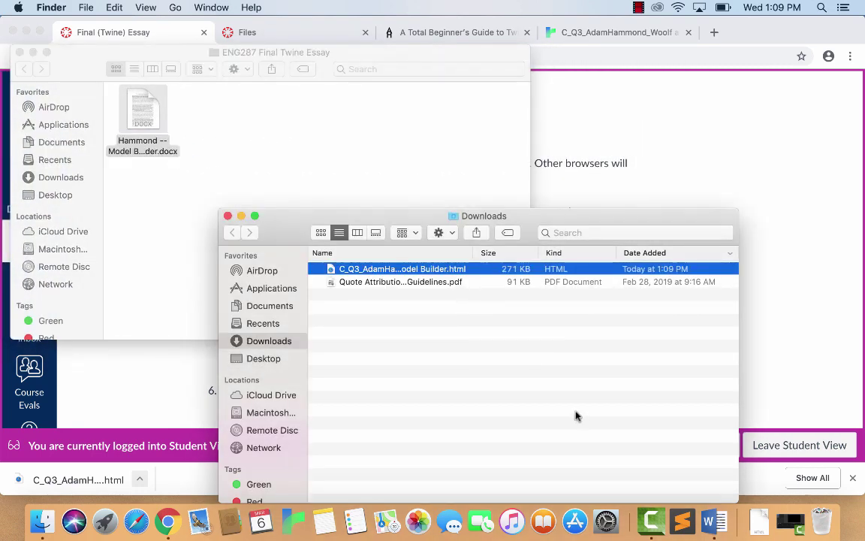
left_click_drag(384, 270, 275, 125)
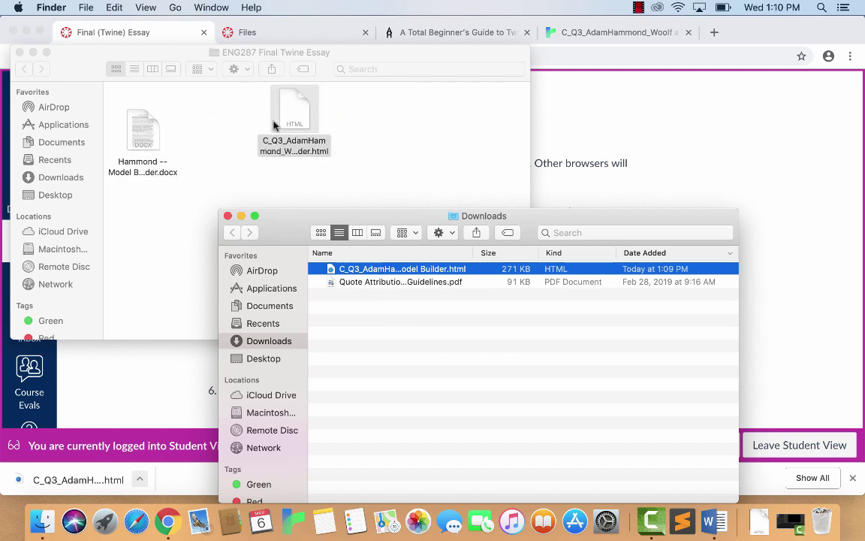
left_click_drag(129, 124, 129, 102)
left_click(372, 129)
Step: Open the essay's HTML file in the default browser, Safari, and close that window
left_click(297, 114)
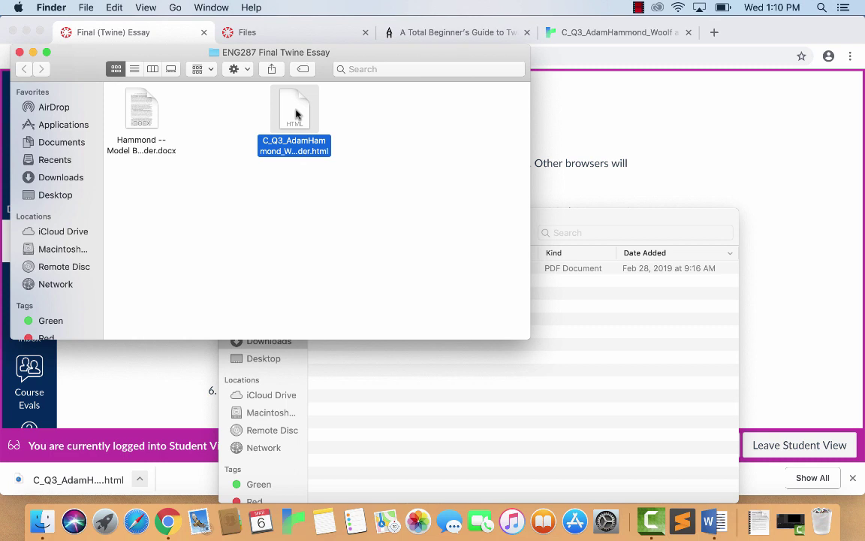
double_click(296, 113)
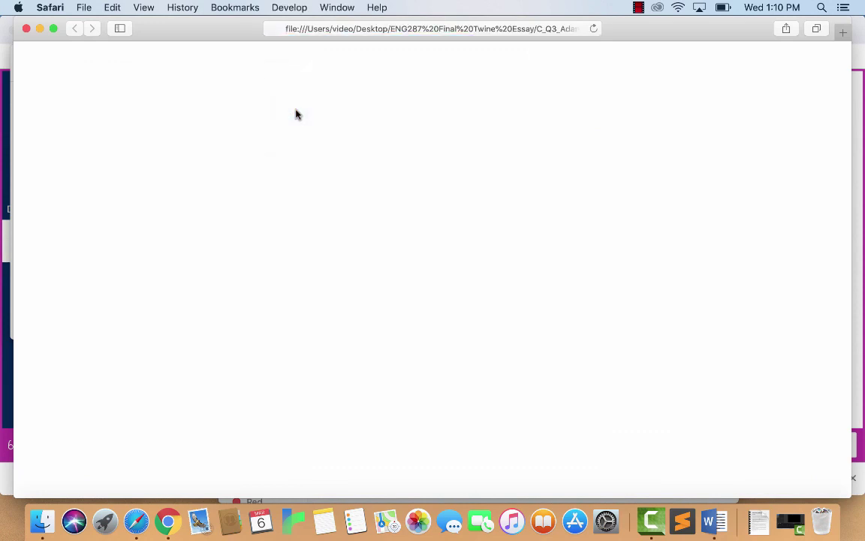
left_click(26, 29)
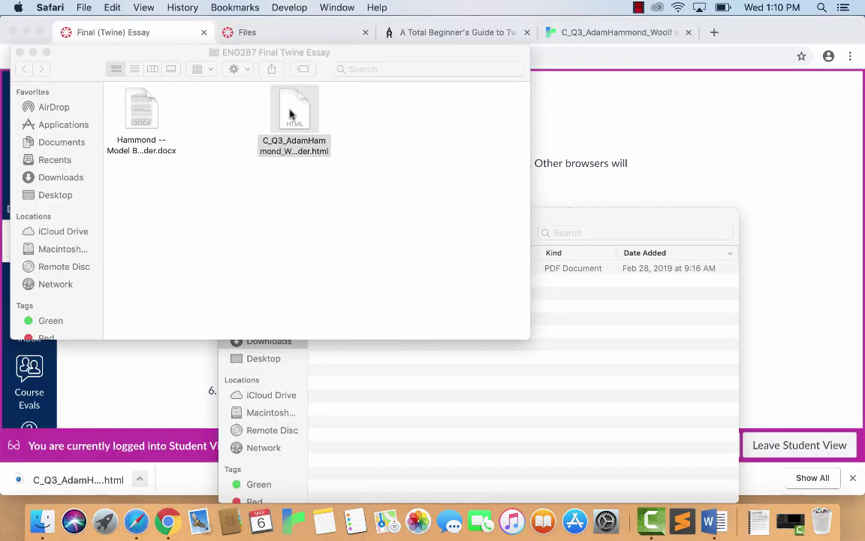
Step: Open the essay's HTML file with Google Chrome, skim the text and close it
left_click(358, 122)
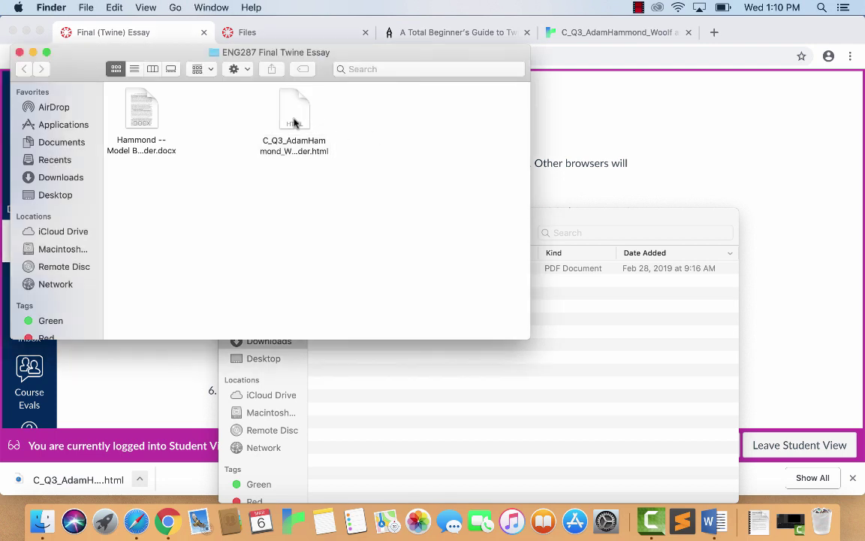
right_click(294, 123)
mouse_move(349, 137)
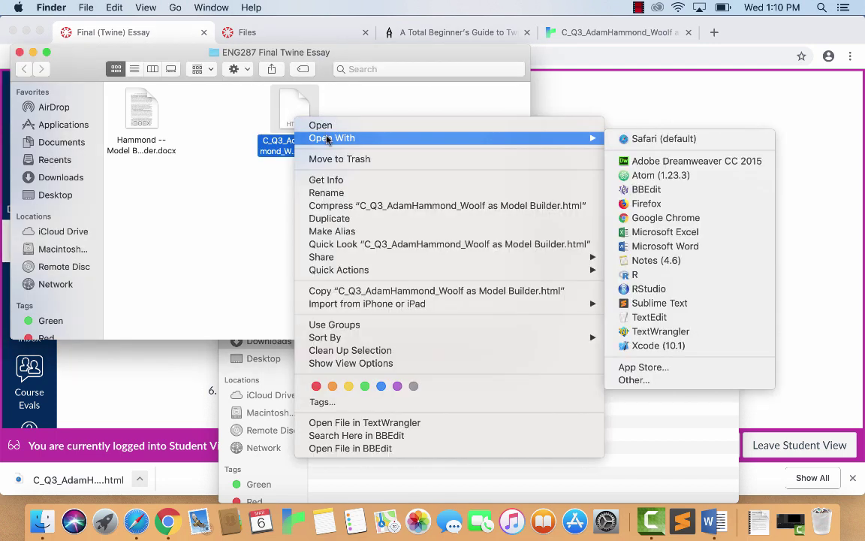
left_click(667, 220)
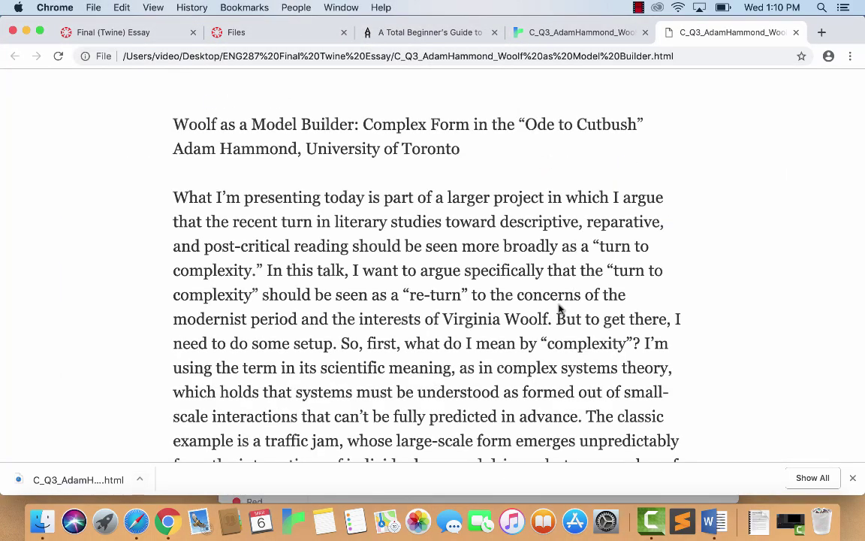
scroll(560, 309, "down", 10)
scroll(561, 309, "down", 10)
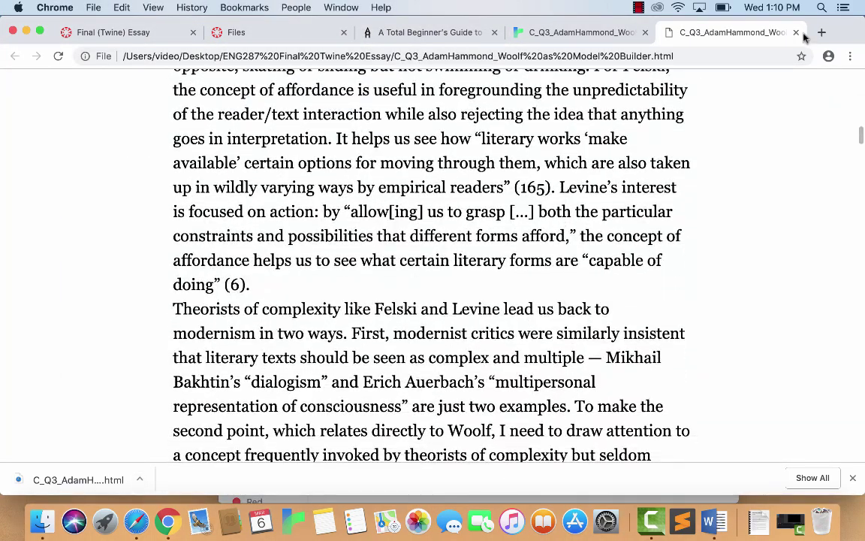
left_click(797, 35)
Step: Try to open the essay's HTML file from Finder with Firefox and close the extra start-up tab
key("super+Tab")
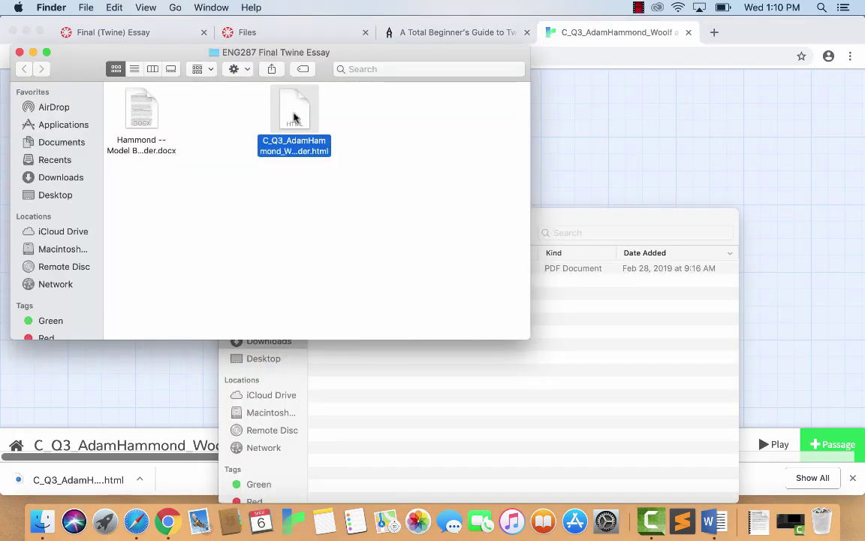
right_click(294, 116)
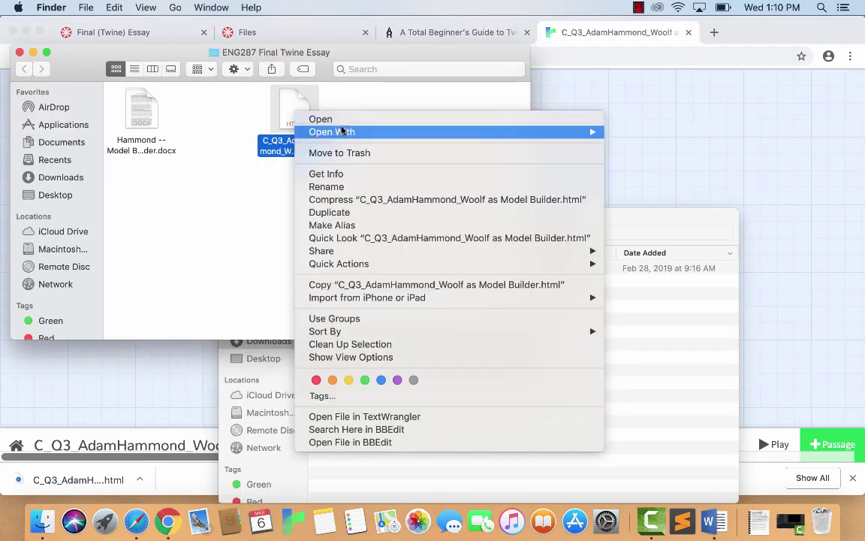
mouse_move(353, 132)
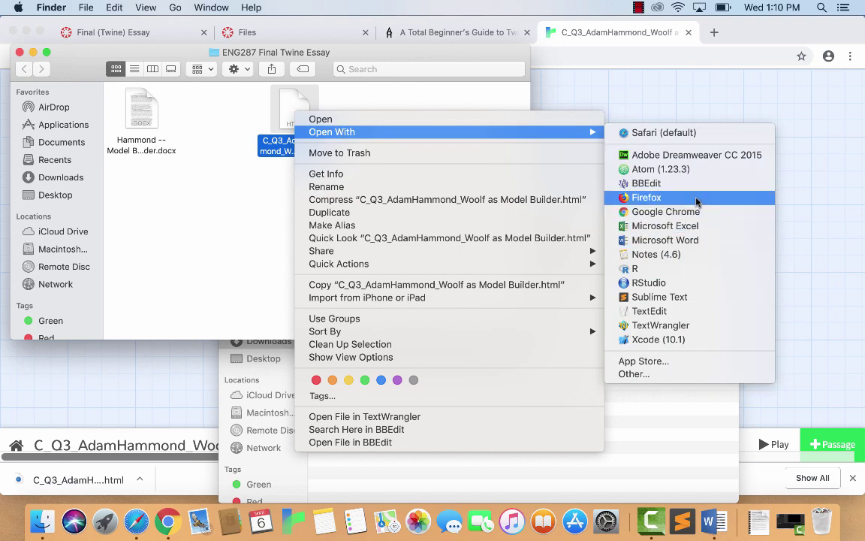
left_click(696, 197)
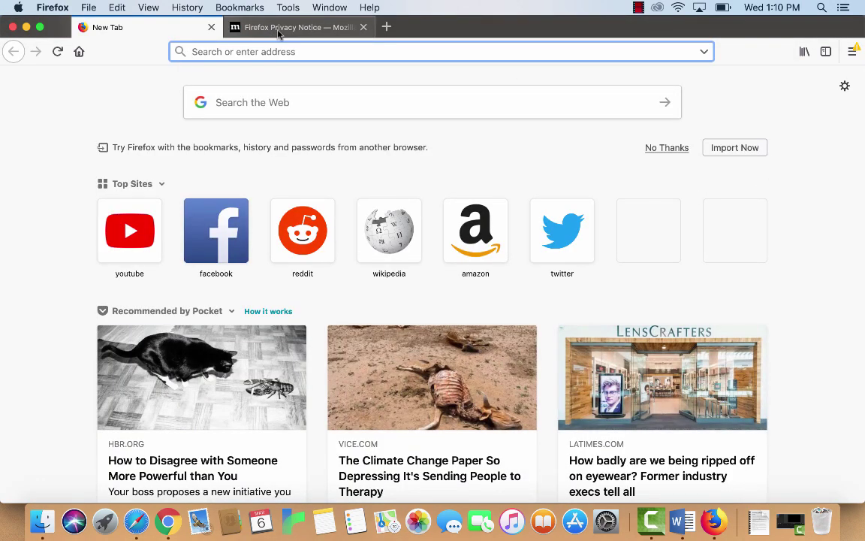
key("super+w")
key("super+t")
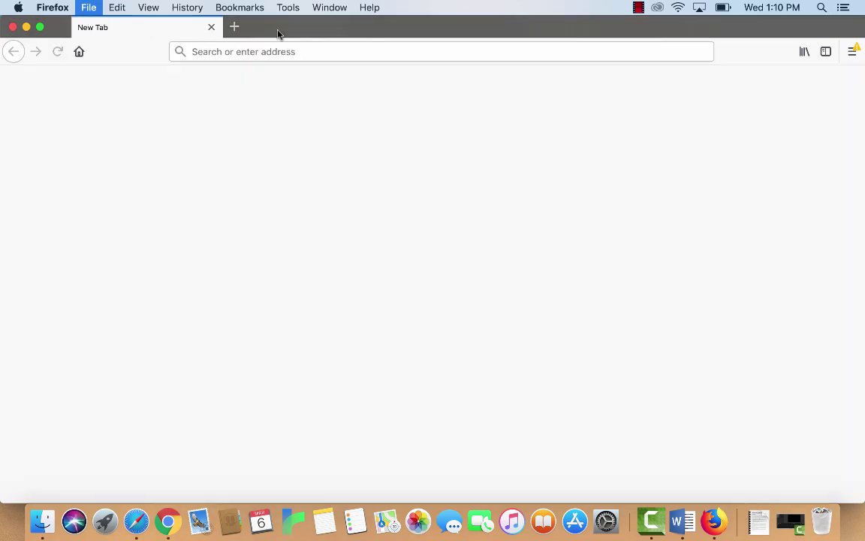
Step: Open the essay's HTML file from Finder with Firefox again, check how it displays and close it
key("super+Tab")
right_click(297, 109)
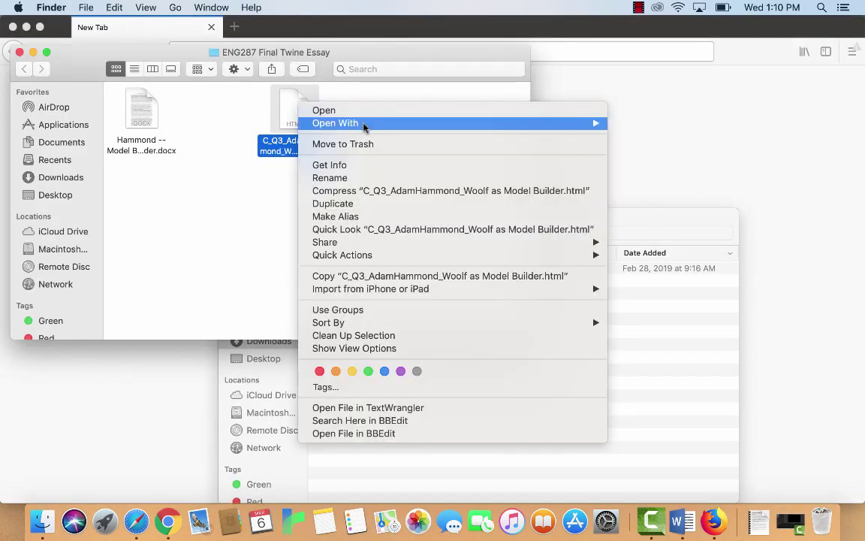
mouse_move(343, 123)
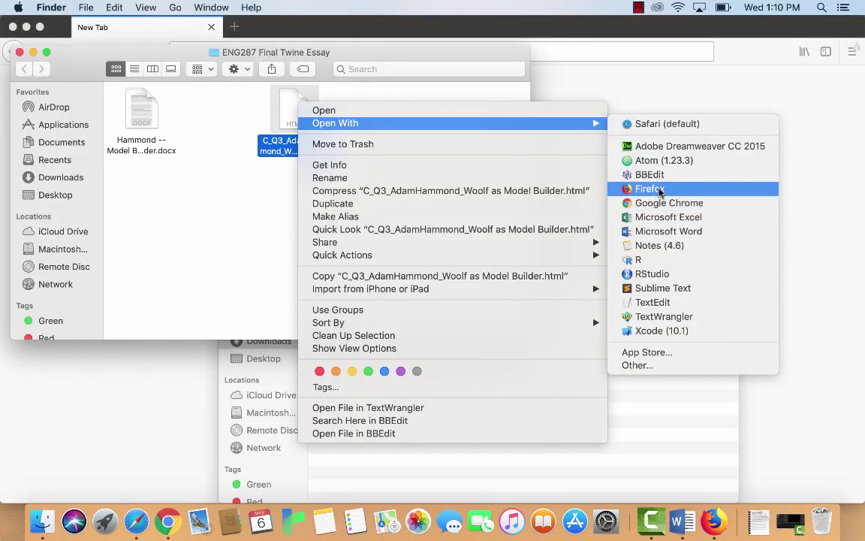
left_click(657, 190)
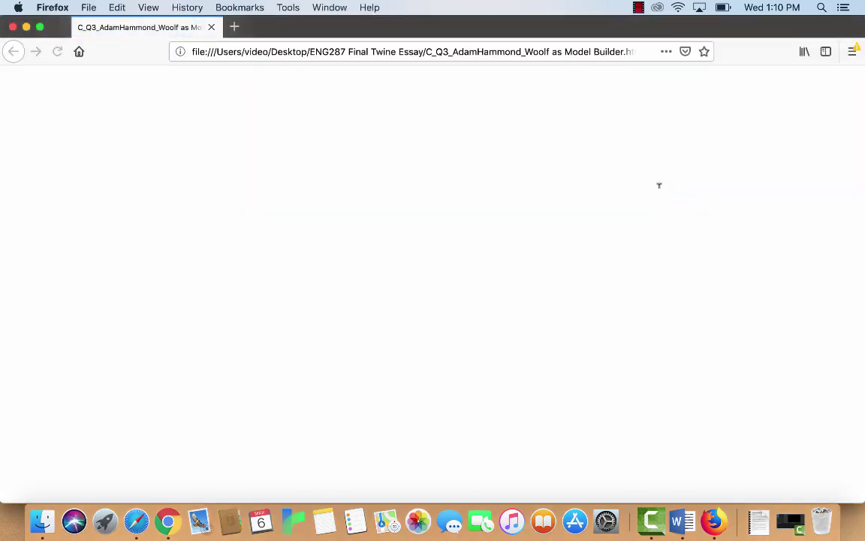
scroll(658, 188, "down", 15)
scroll(602, 324, "up", 15)
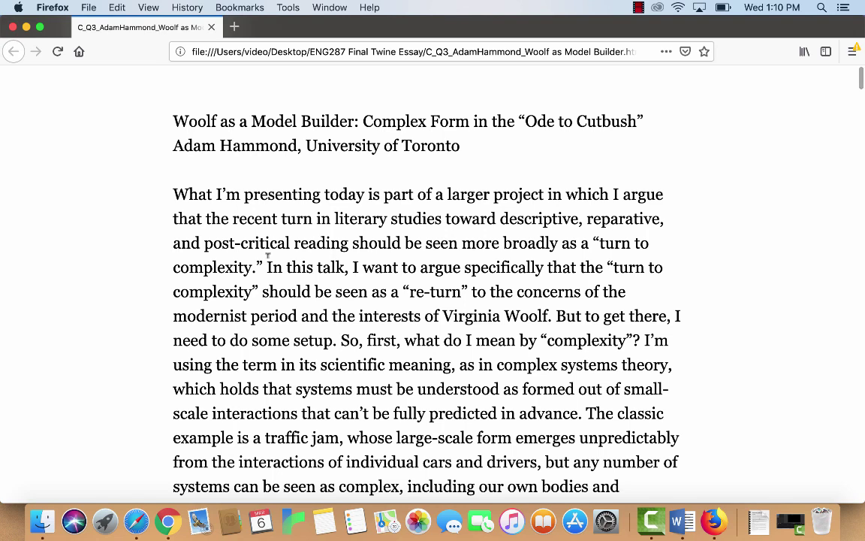
key("super+w")
key("super+w")
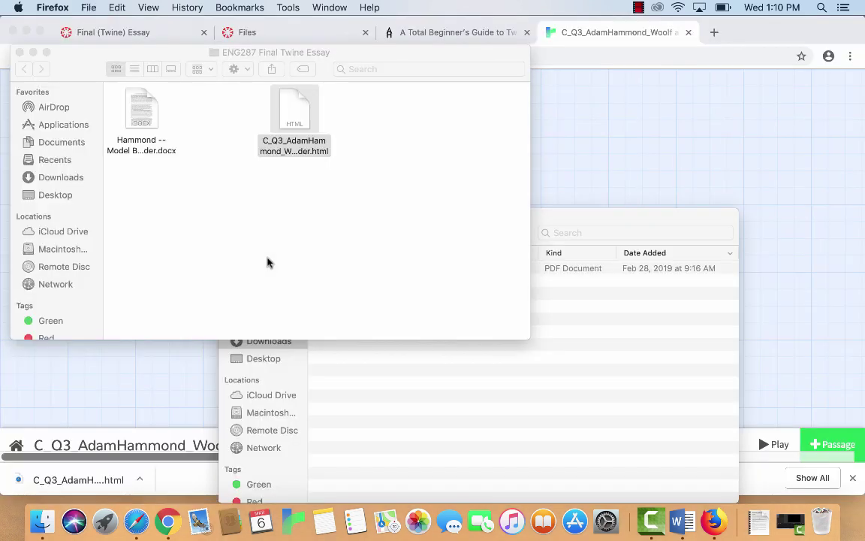
Step: Switch back to Chrome and start a submission on the Final (Twine) Essay assignment page
left_click(304, 235)
left_click(165, 392)
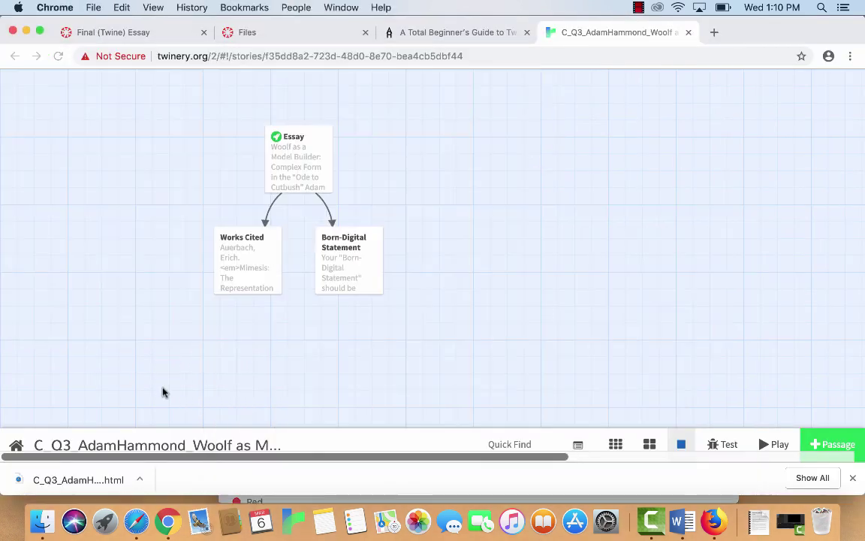
left_click(136, 40)
scroll(456, 300, "up", 15)
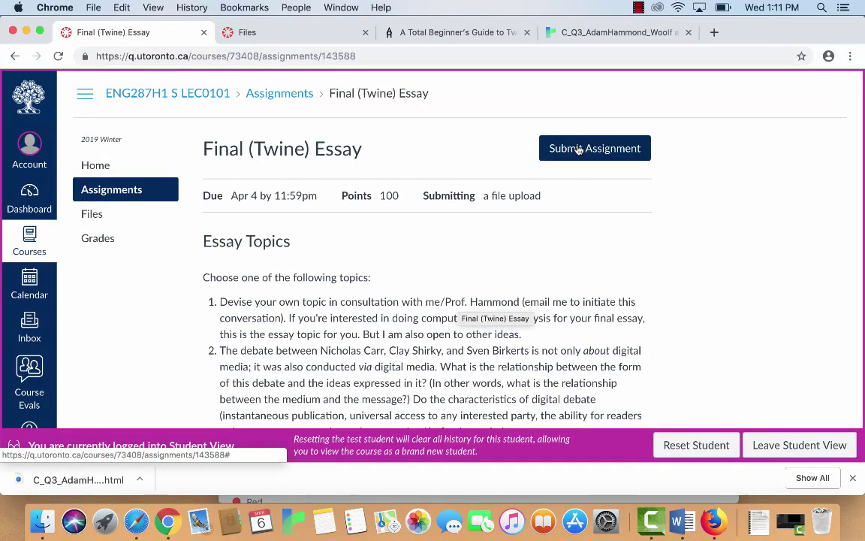
left_click(579, 149)
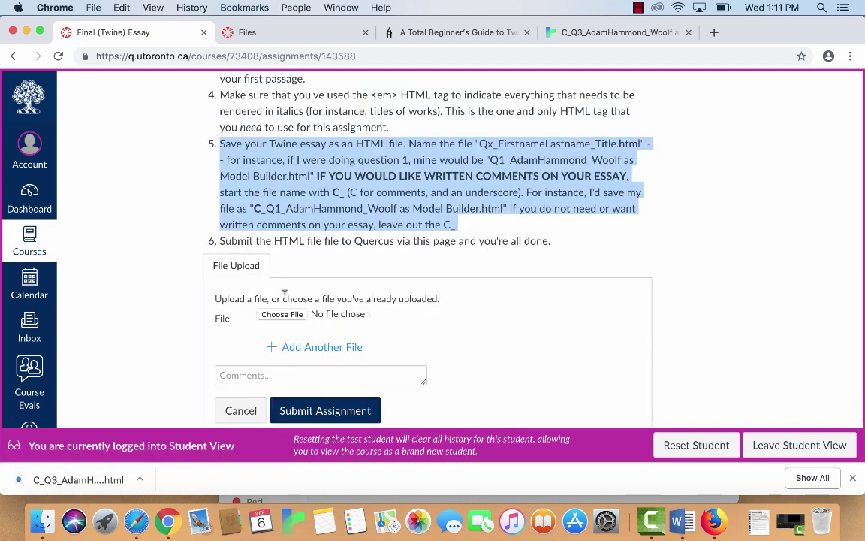
Step: Attach the essay's HTML file from the Desktop's ENG287 Final Twine Essay folder and submit the assignment
left_click(278, 316)
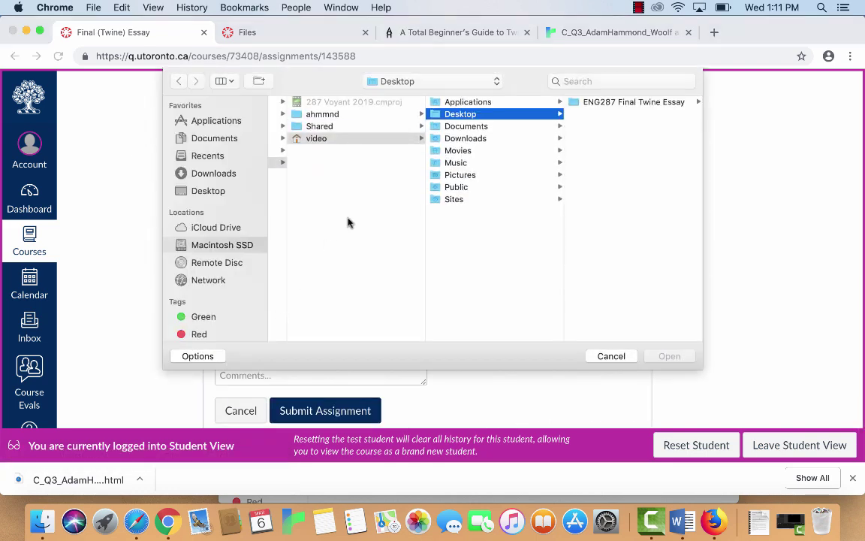
left_click(210, 194)
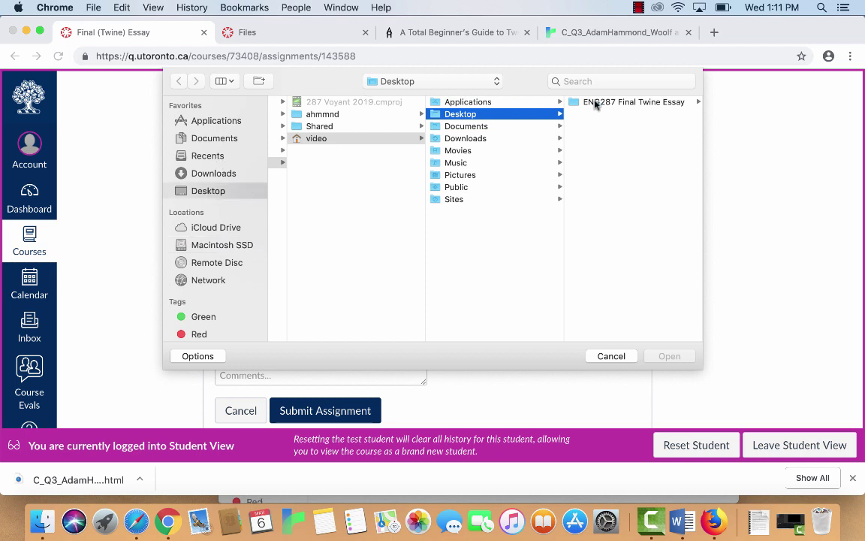
left_click(595, 103)
left_click(619, 104)
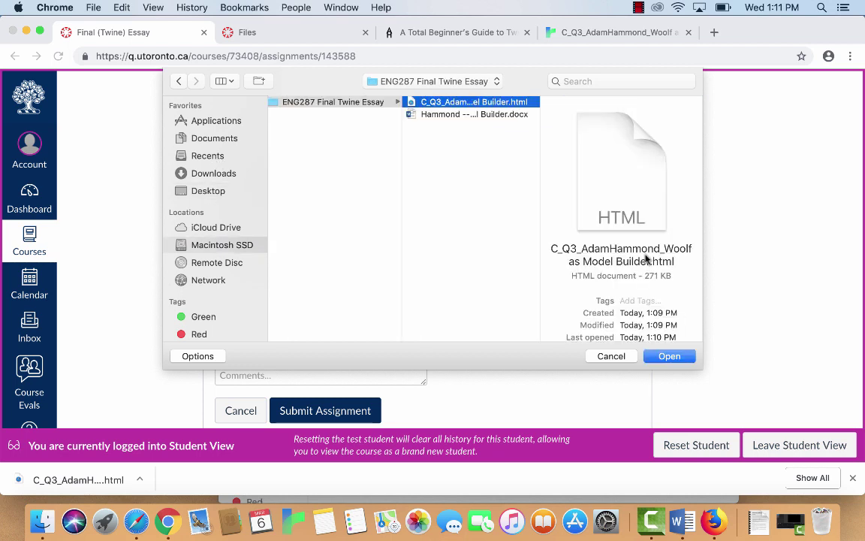
left_click(680, 356)
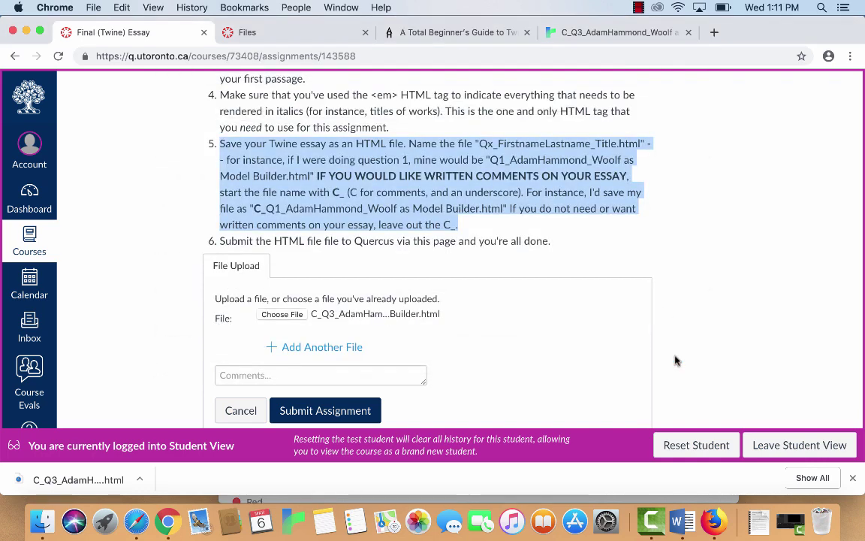
left_click(315, 376)
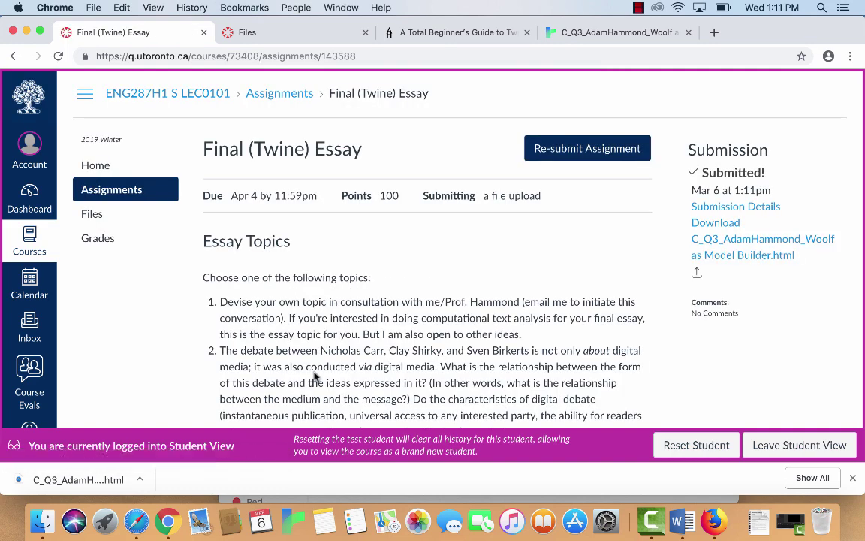
Step: Open the Total Beginner's Guide to Twine 2.1 page from the site's digital projects and look over its list of guides
left_click(314, 33)
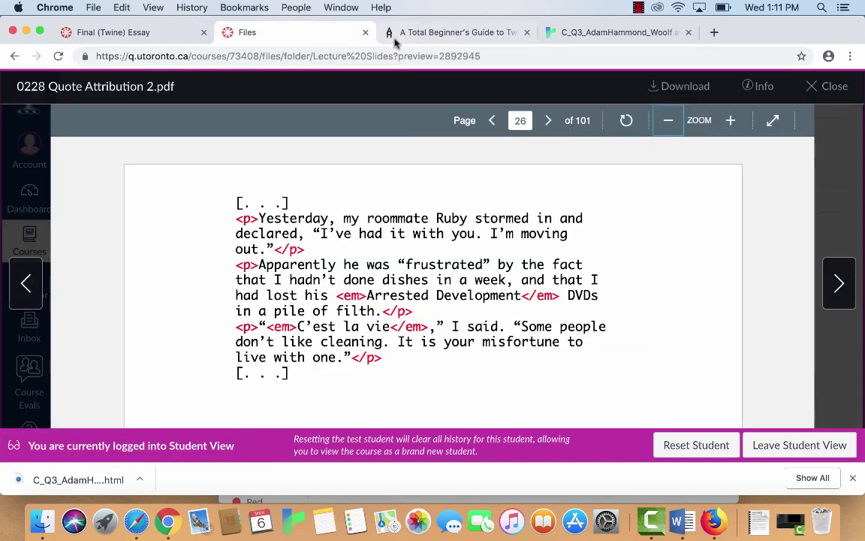
left_click(432, 34)
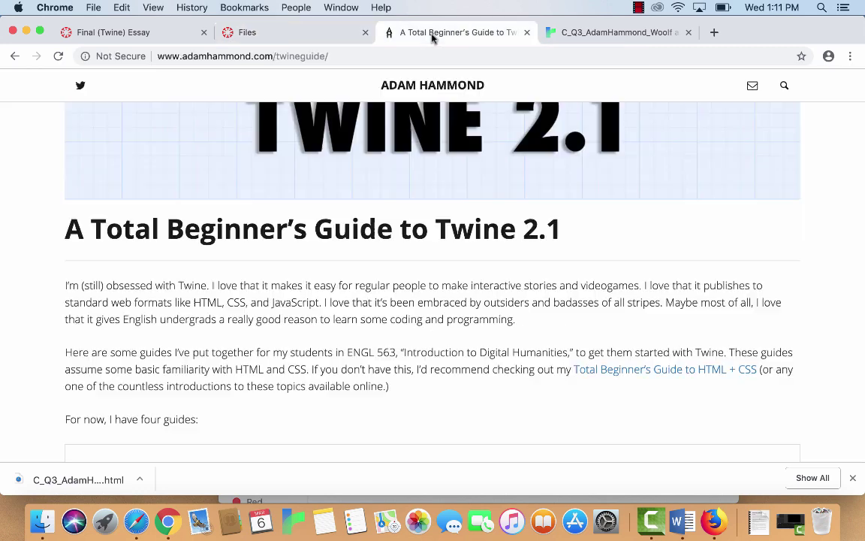
scroll(465, 311, "up", 10)
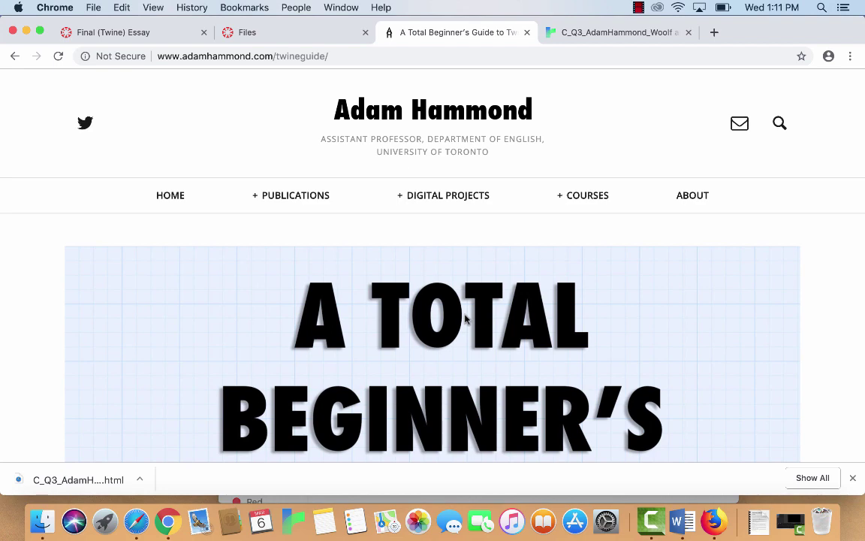
mouse_move(441, 197)
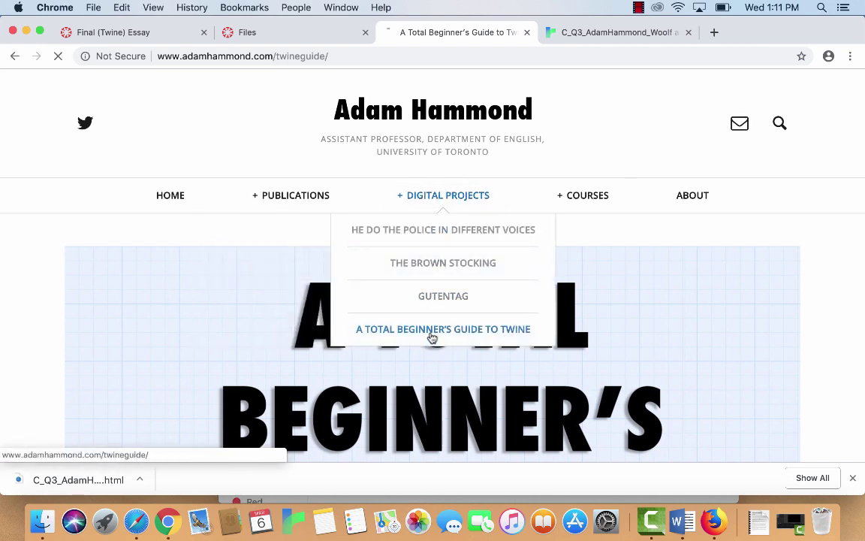
scroll(566, 380, "down", 5)
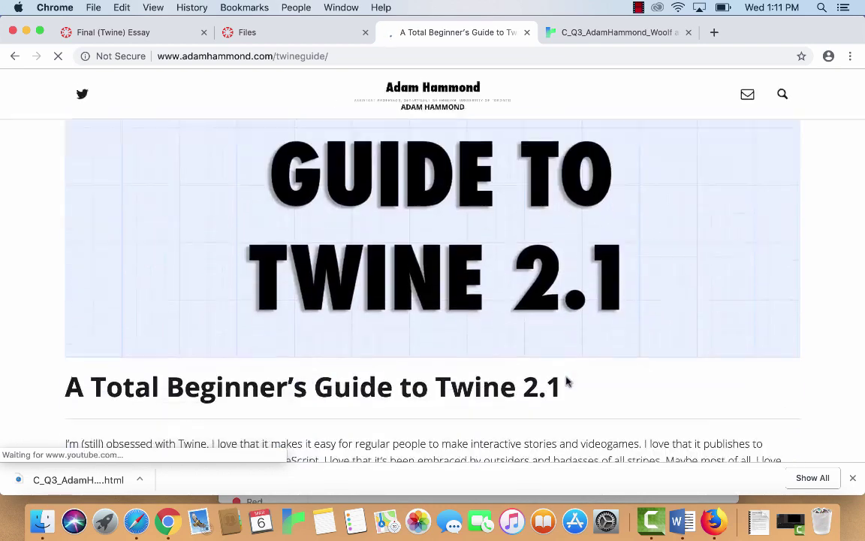
scroll(565, 382, "down", 6)
scroll(565, 382, "up", 2)
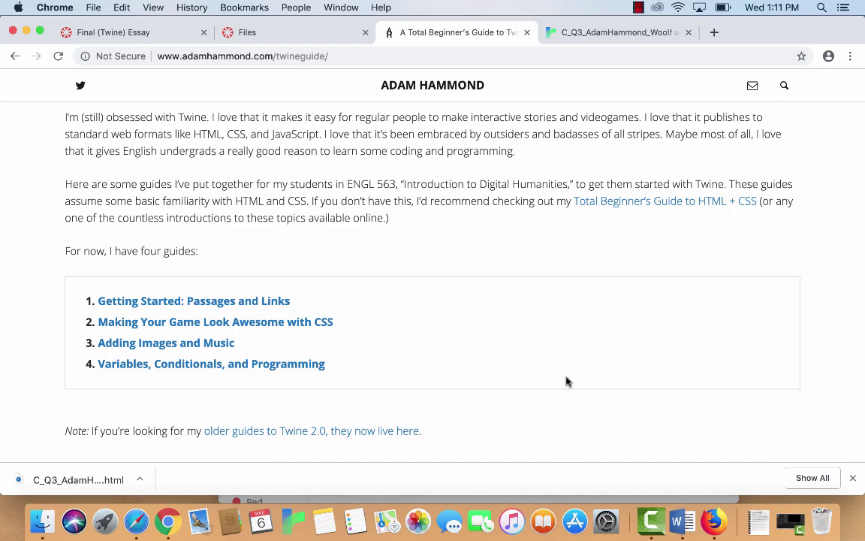
Step: Skim the Twine guide's sections on passages and links and on styling with CSS, and return to the page's start
scroll(566, 381, "down", 10)
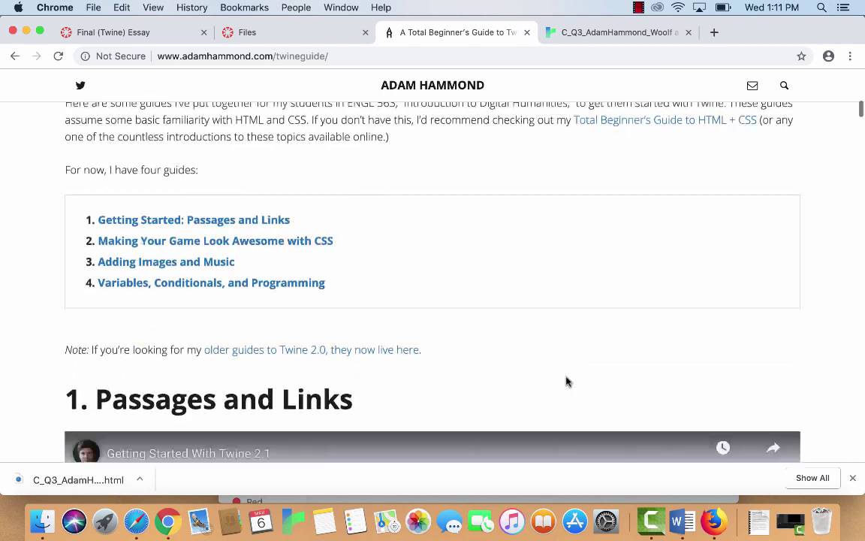
scroll(566, 381, "down", 1)
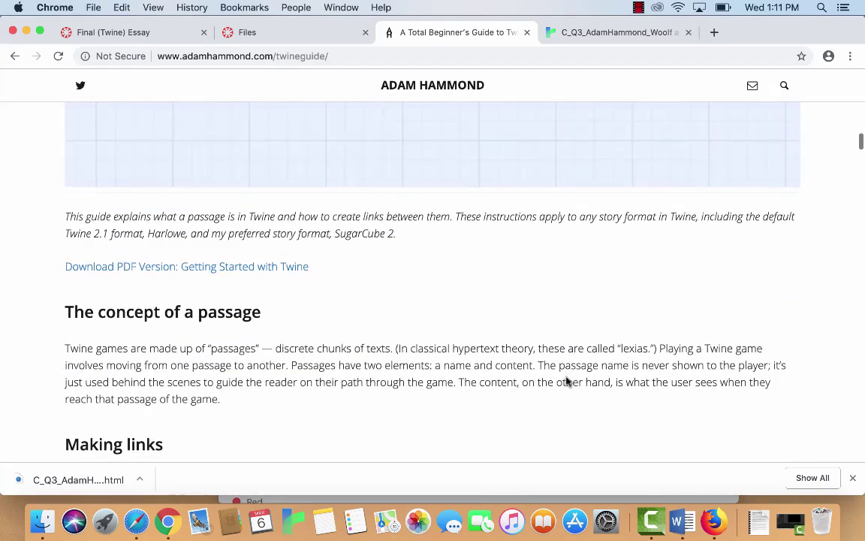
scroll(566, 382, "up", 5)
scroll(566, 382, "down", 12)
scroll(566, 382, "down", 3)
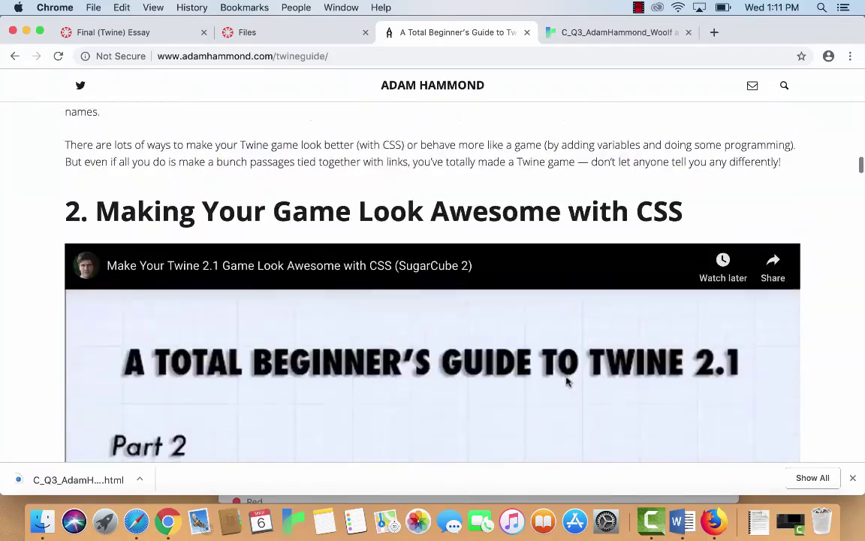
scroll(566, 382, "down", 5)
scroll(567, 382, "down", 15)
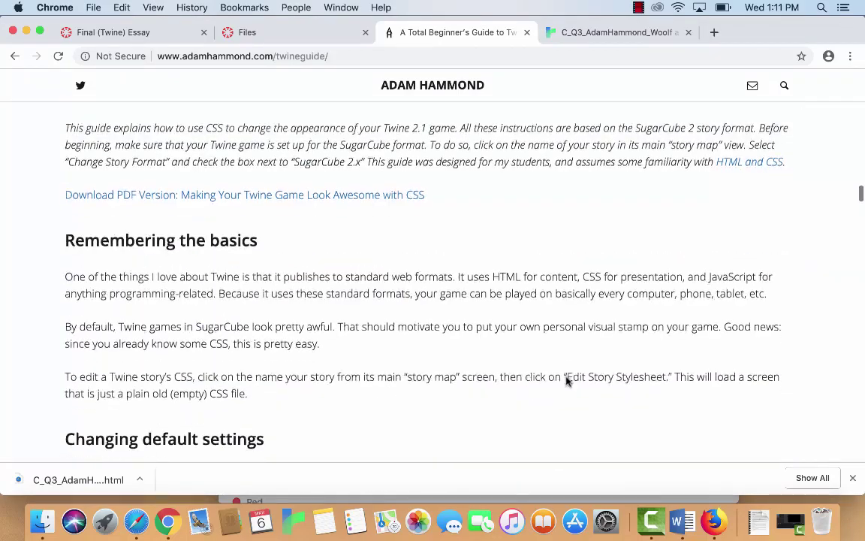
scroll(566, 382, "down", 20)
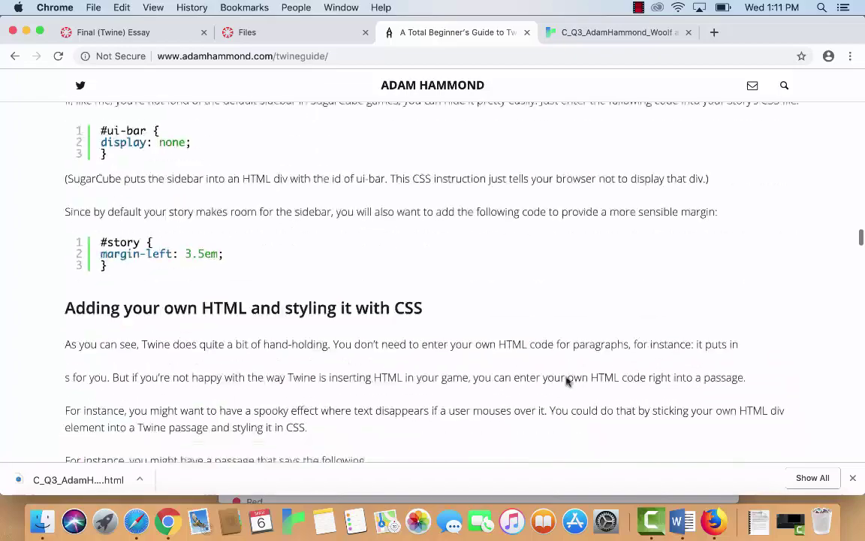
scroll(566, 382, "up", 20)
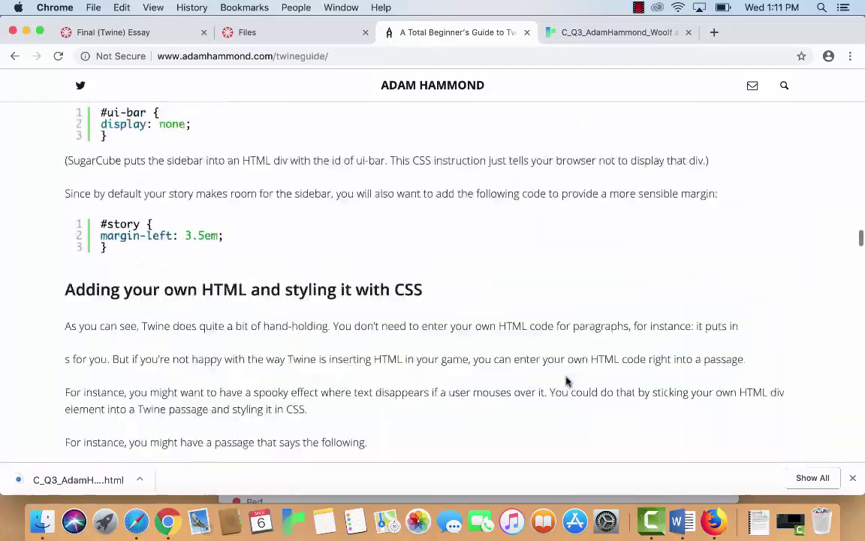
scroll(566, 381, "down", 10)
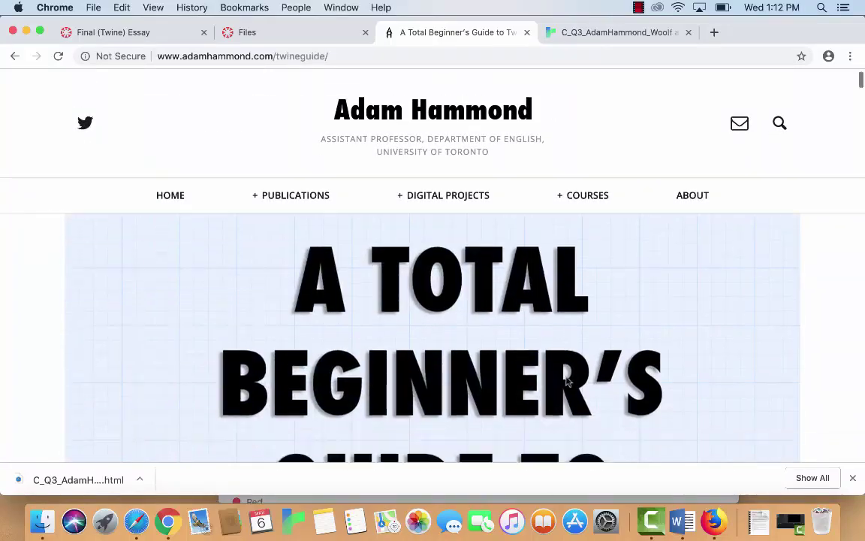
scroll(566, 381, "down", 5)
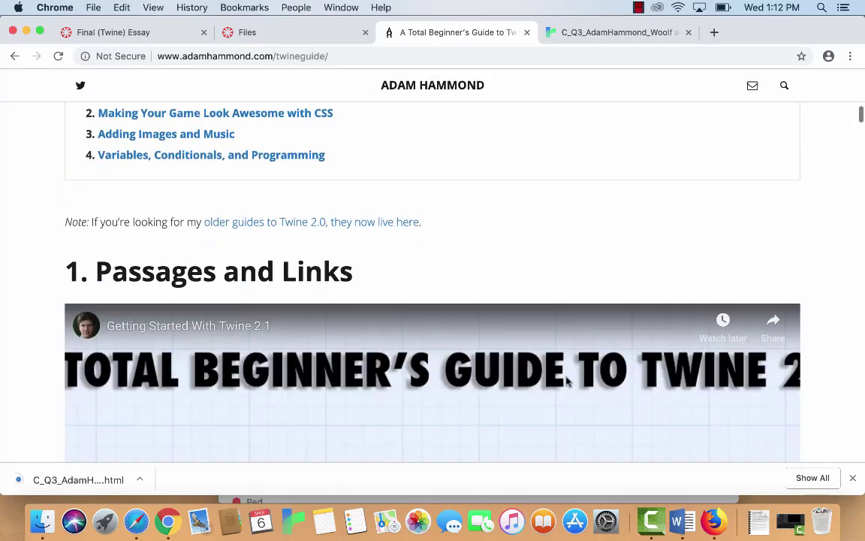
scroll(567, 381, "up", 15)
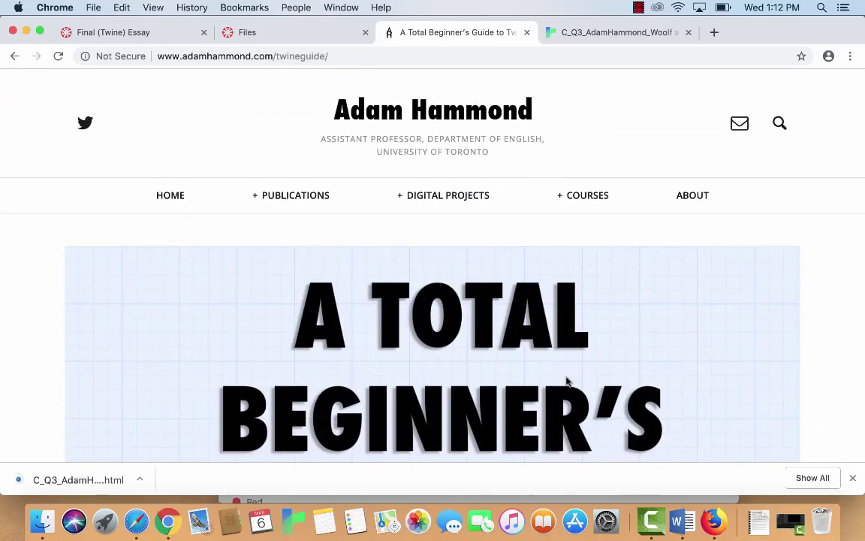
left_click(598, 36)
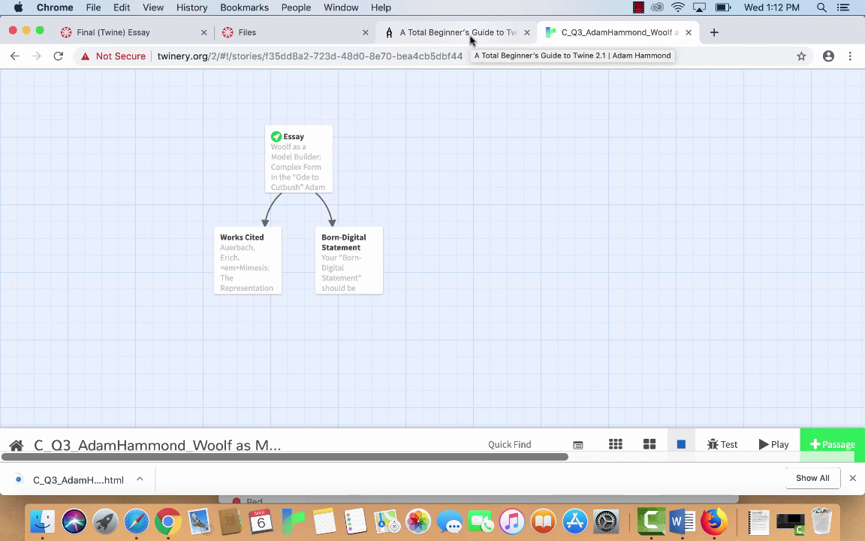
left_click(469, 39)
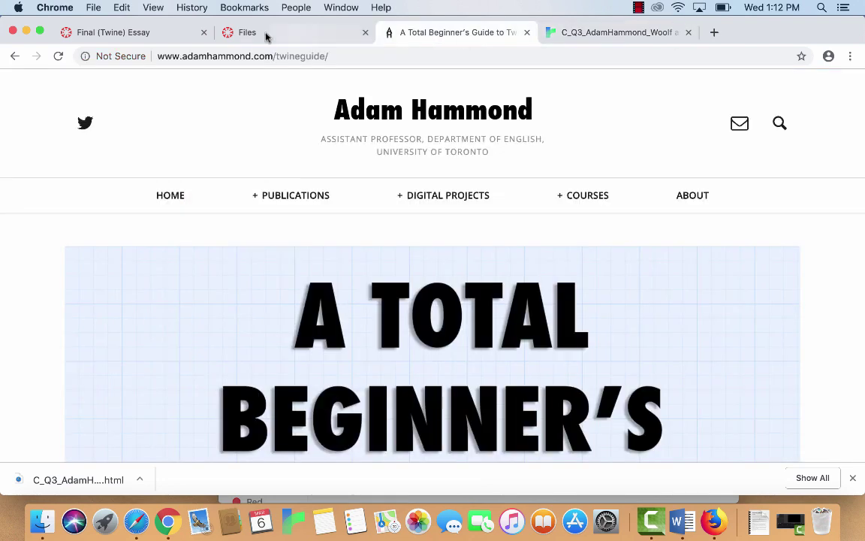
left_click(154, 32)
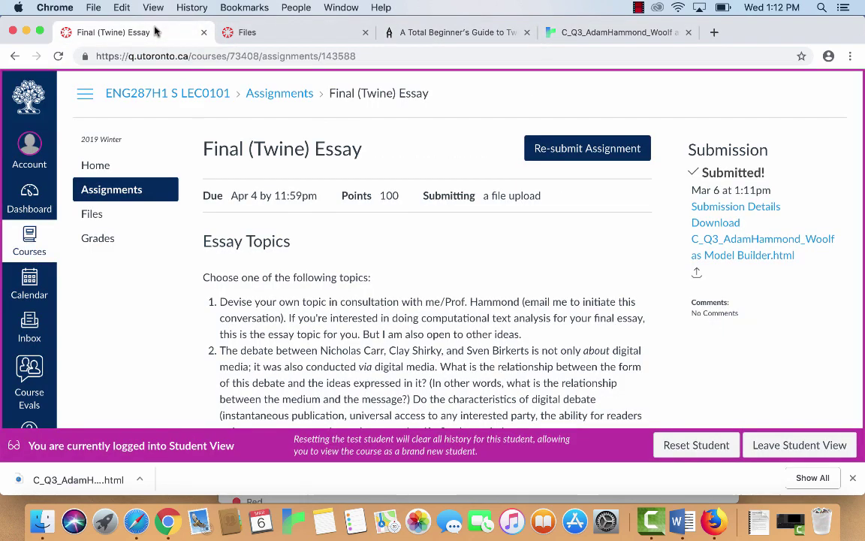
left_click(443, 32)
mouse_move(467, 213)
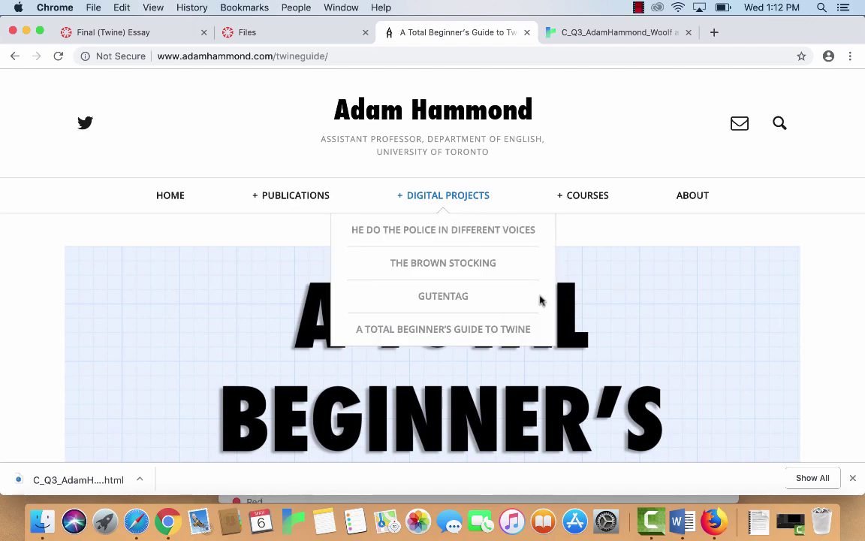
scroll(680, 398, "down", 15)
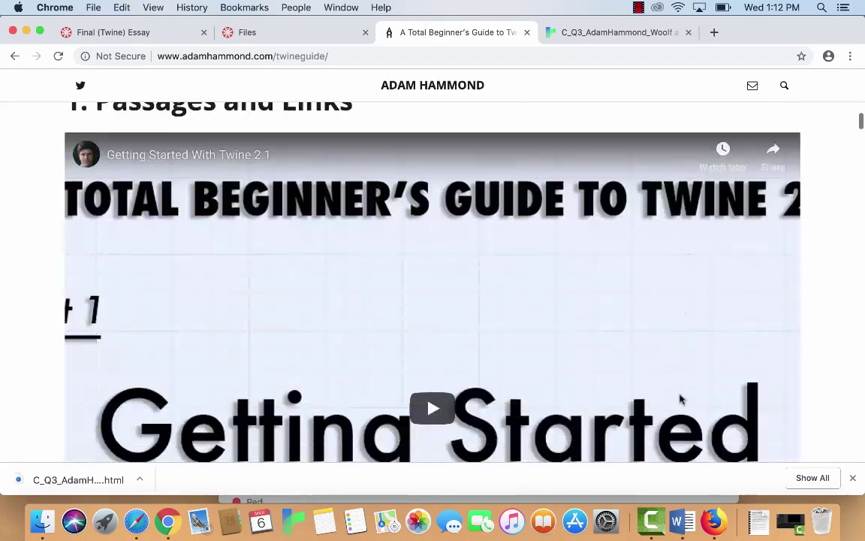
scroll(679, 398, "down", 2)
Step: Switch to Finder, create a folder named mygame in the ENG287 Final Twine Essay folder and move the essay's HTML file into it
left_click(42, 523)
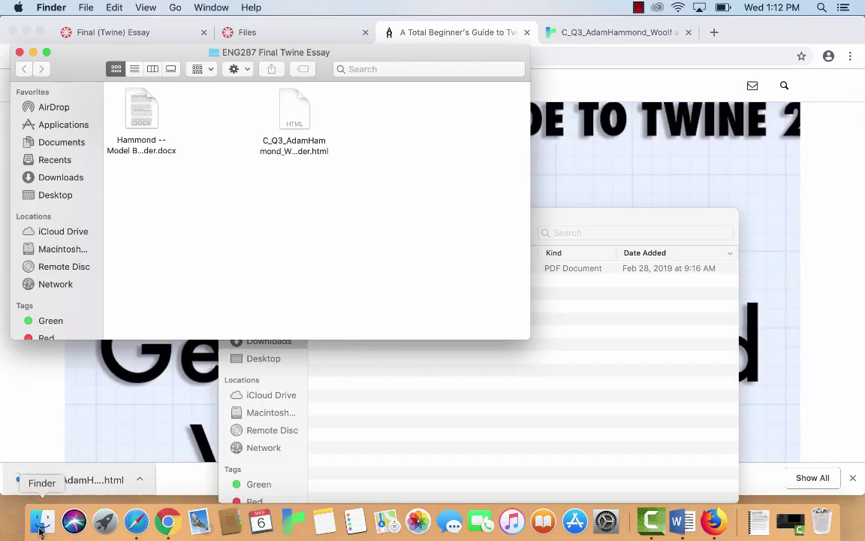
left_click(308, 150)
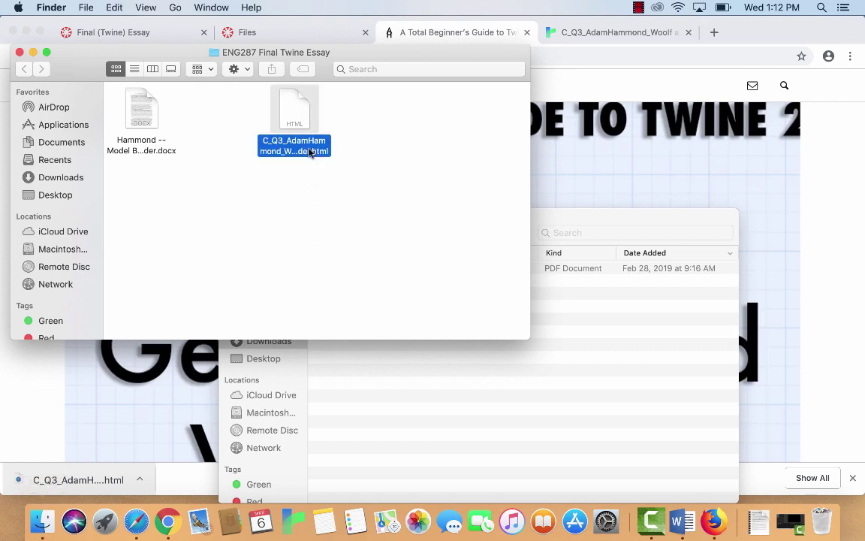
left_click(305, 198)
key("super+shift+n")
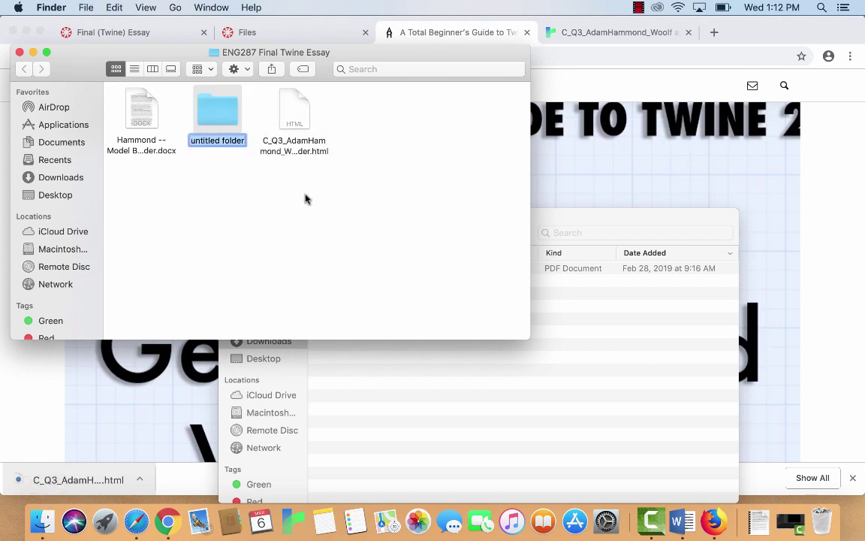
type("myfa")
key("BackSpace")
key("BackSpace")
type("game")
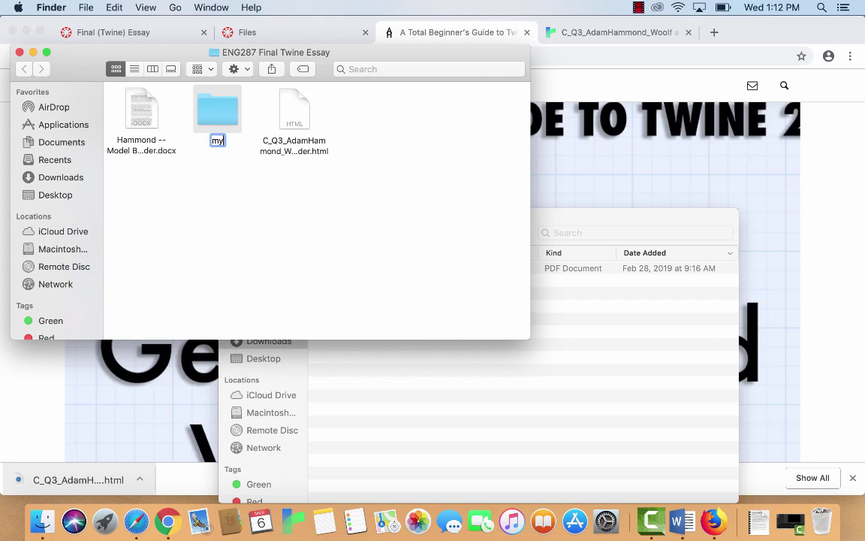
key("Return")
left_click_drag(296, 112, 225, 112)
Step: Create two folders named images and music inside the mygame folder, and go back to the ENG287 Final Twine Essay folder
double_click(227, 112)
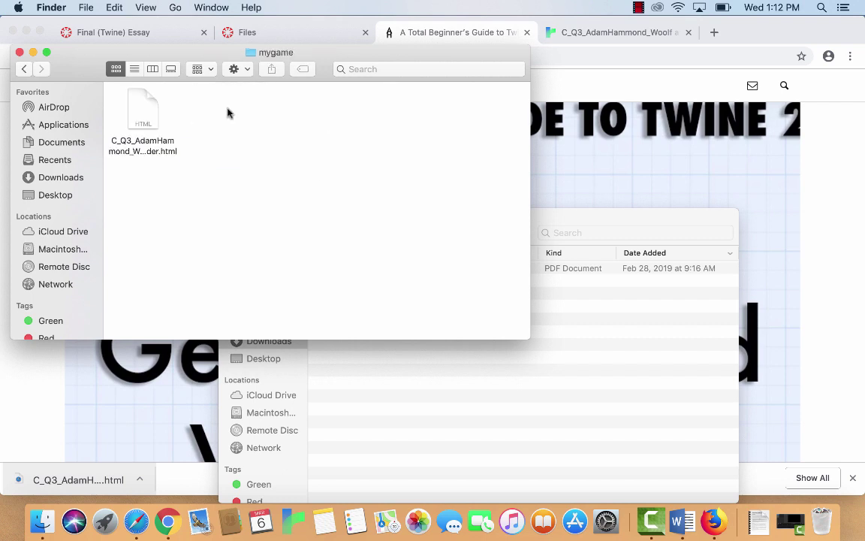
key("super+shift+n")
type("images")
key("Return")
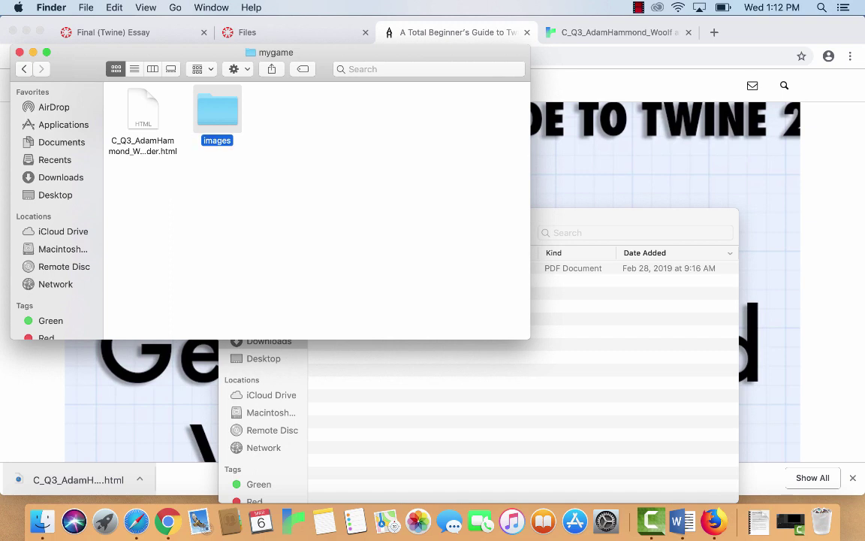
key("super+shift+n")
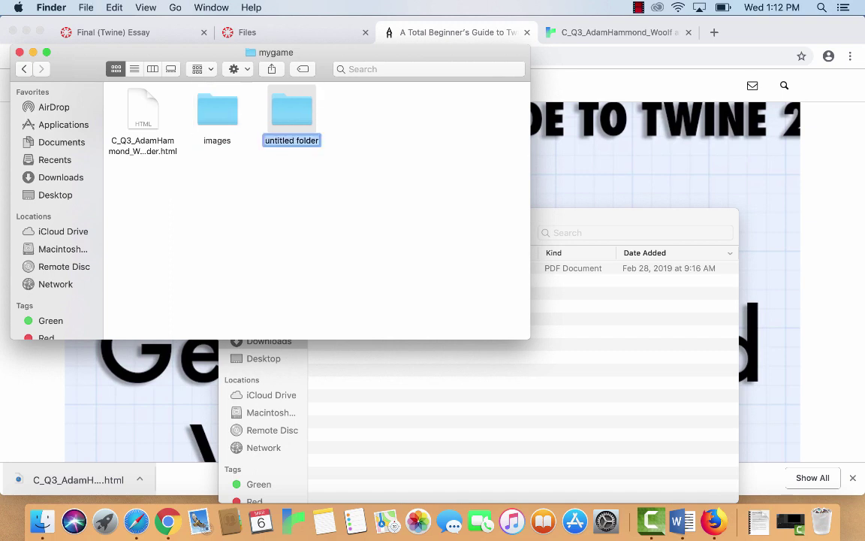
type("music")
key("Return")
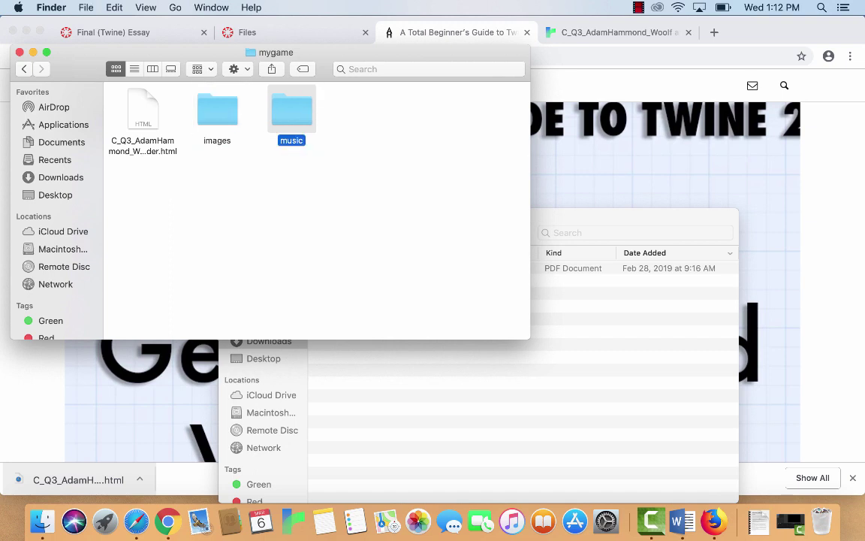
left_click(25, 69)
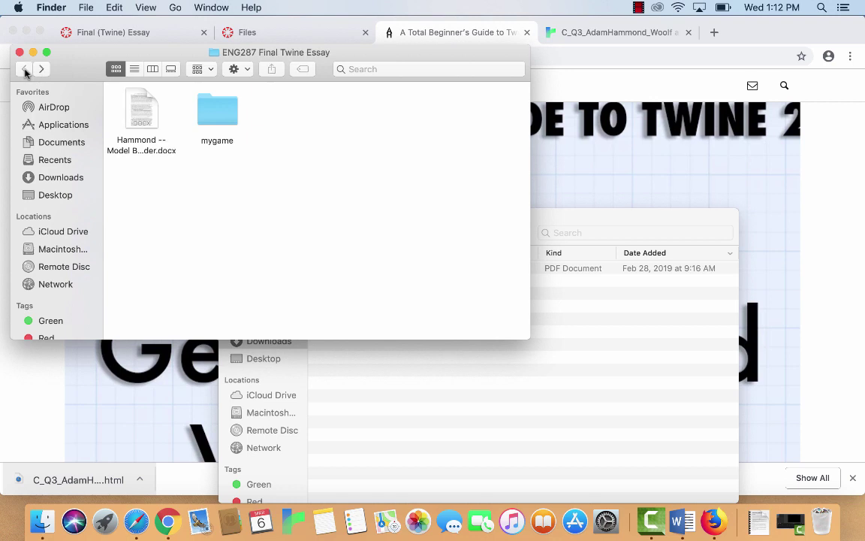
Step: Compress the mygame folder into a ZIP archive and set the archive apart from the folder in the window
left_click(214, 113)
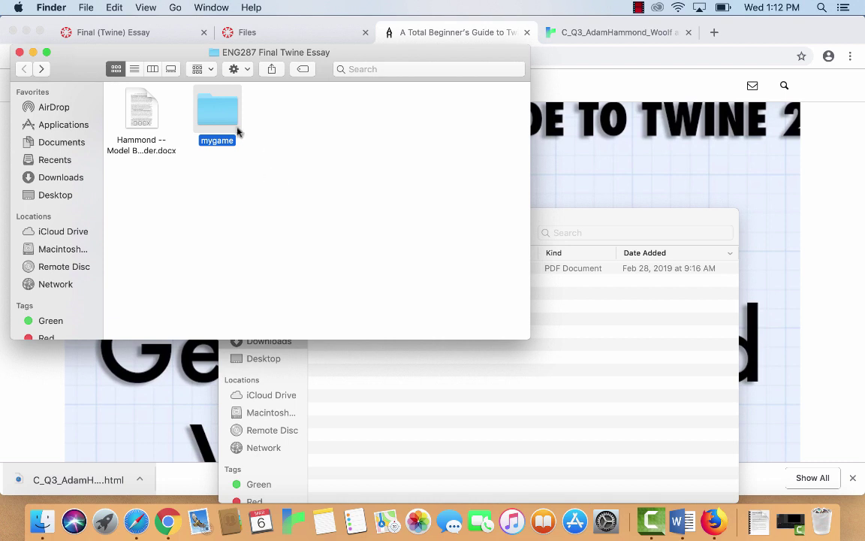
left_click(259, 169)
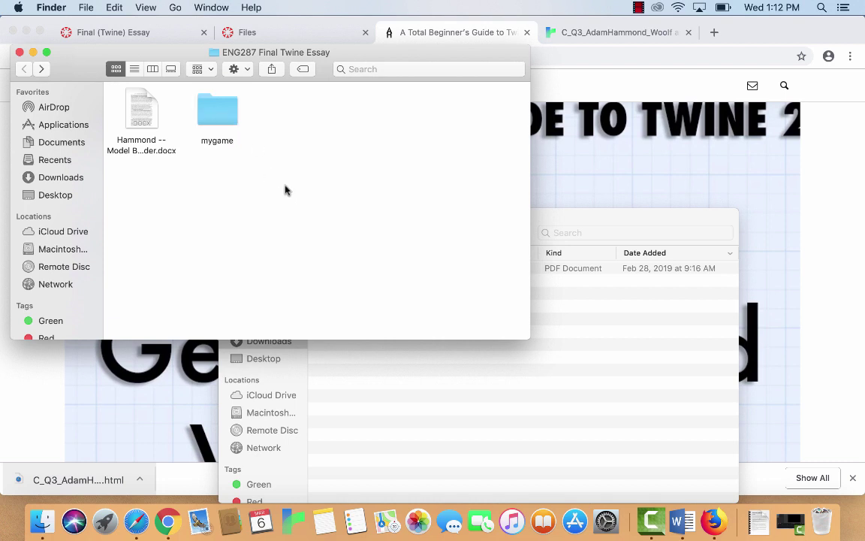
left_click_drag(218, 110, 317, 137)
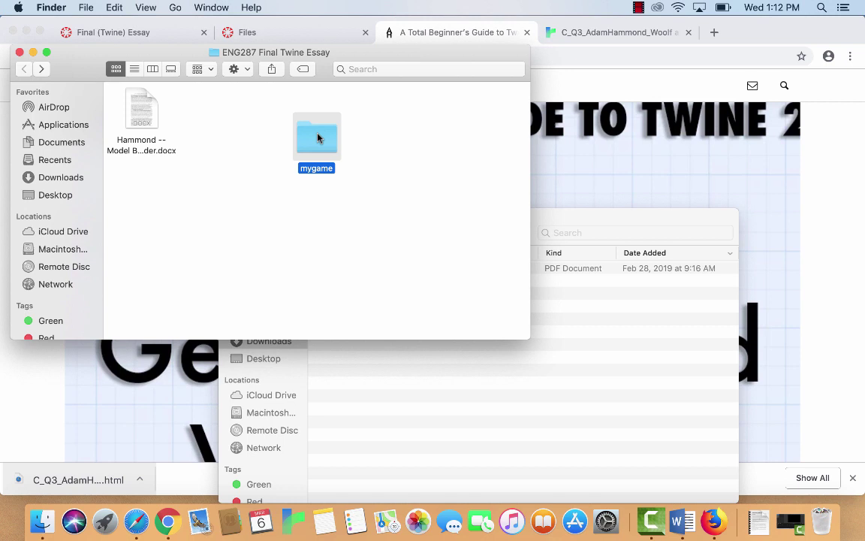
right_click(317, 138)
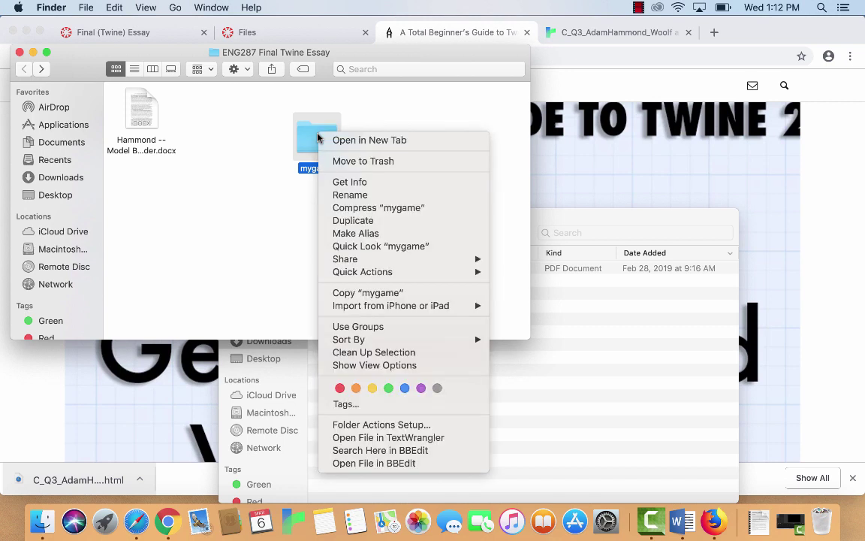
left_click(391, 209)
left_click_drag(355, 178, 486, 167)
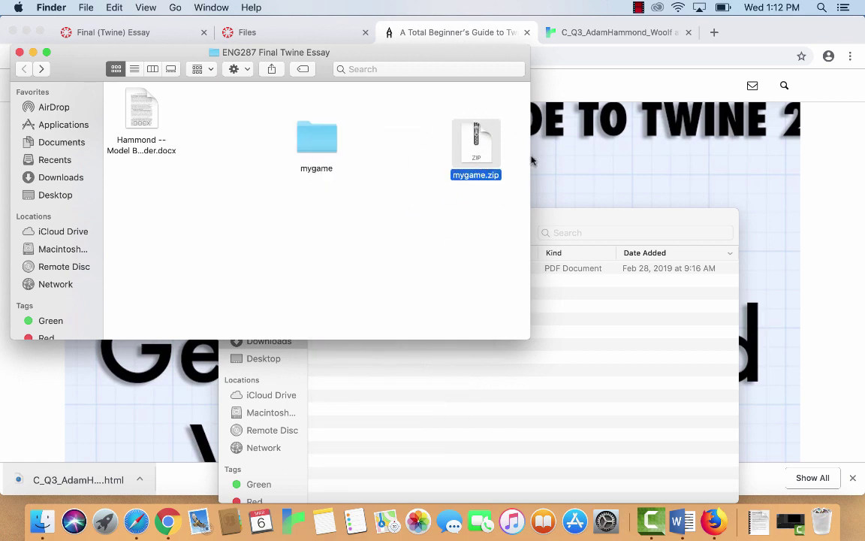
left_click(321, 149)
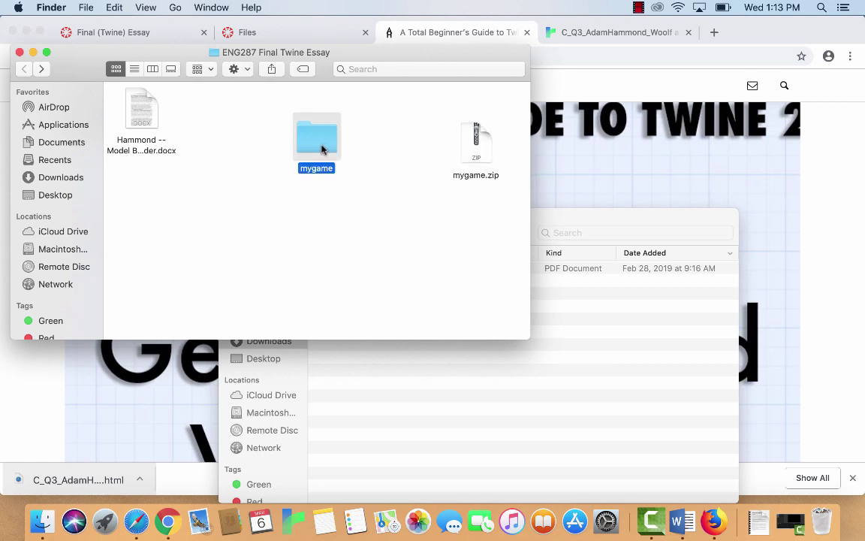
Step: Move the mygame folder beside the Word document in the ENG287 Final Twine Essay folder window
right_click(321, 149)
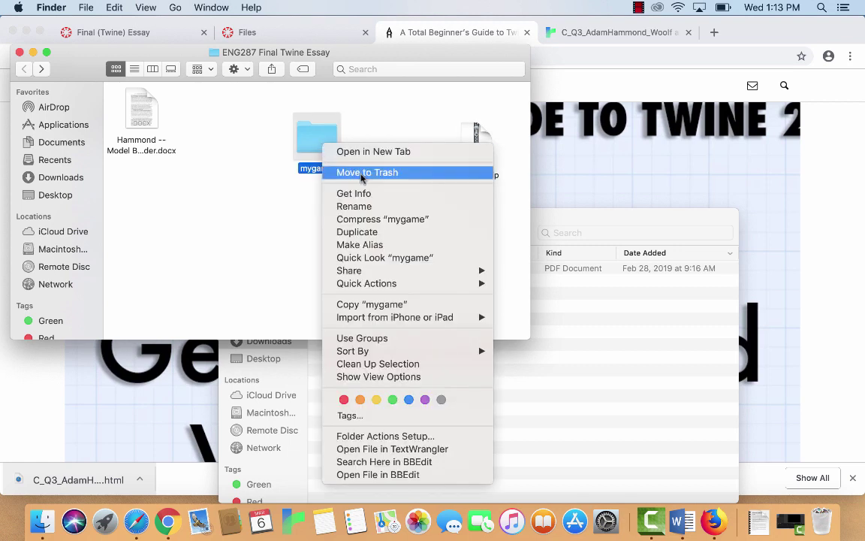
left_click(241, 248)
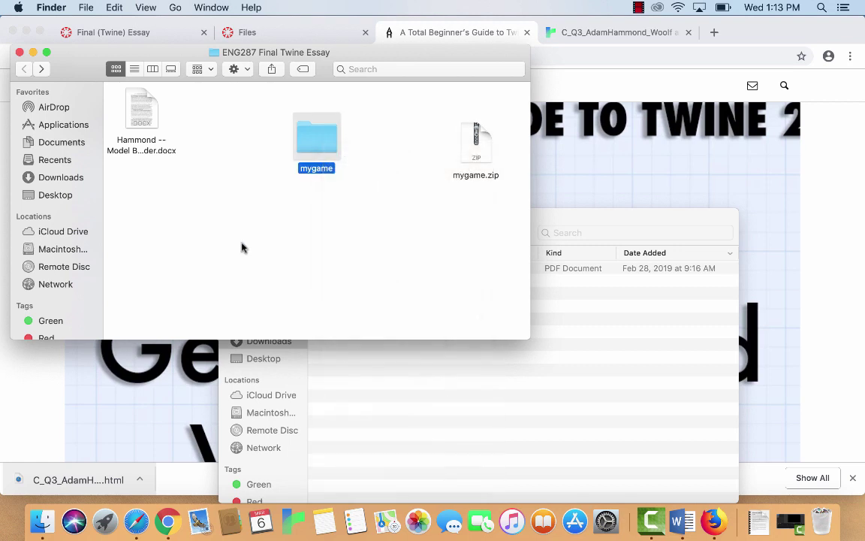
left_click_drag(334, 141, 259, 116)
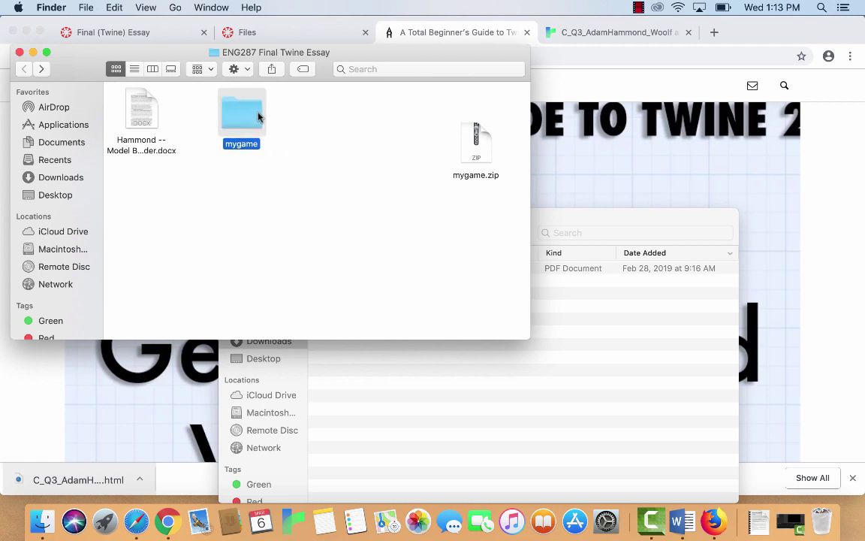
left_click(345, 138)
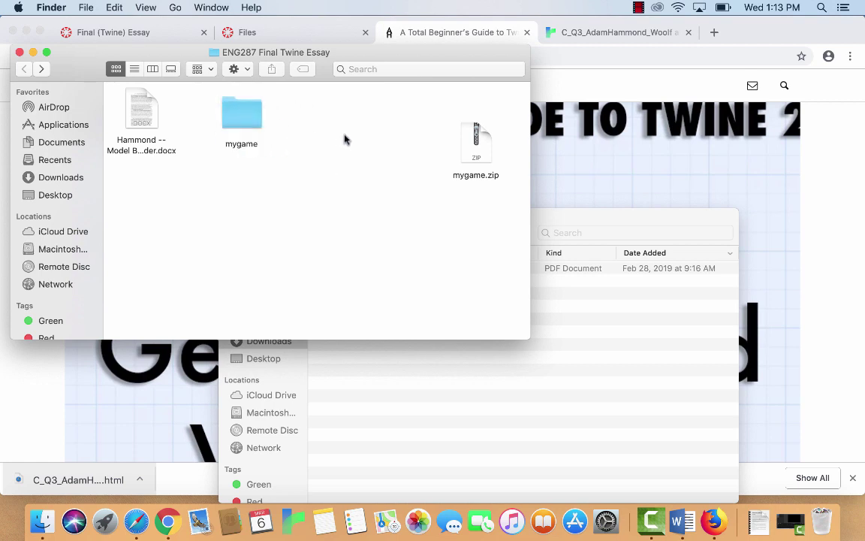
left_click(234, 109)
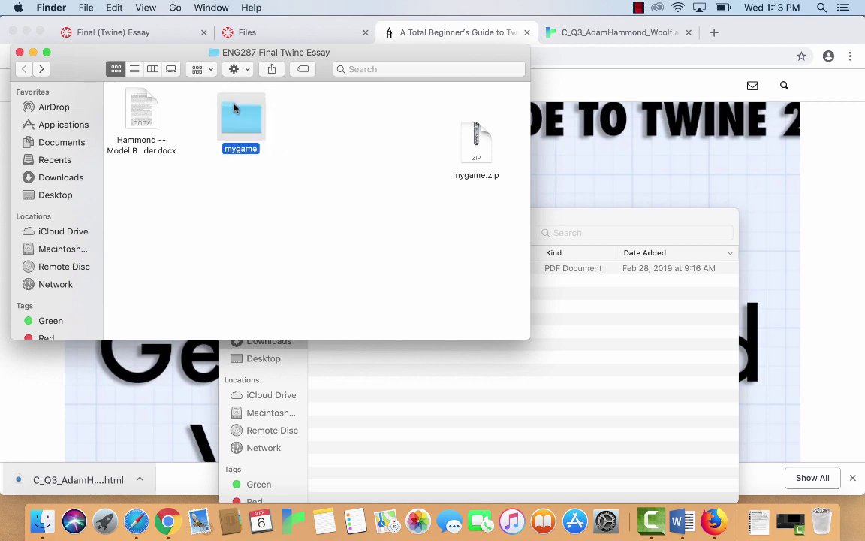
Step: Switch to Chrome's Final (Twine) Essay assignment page and highlight the first essay topic, on devising your own topic
left_click(135, 523)
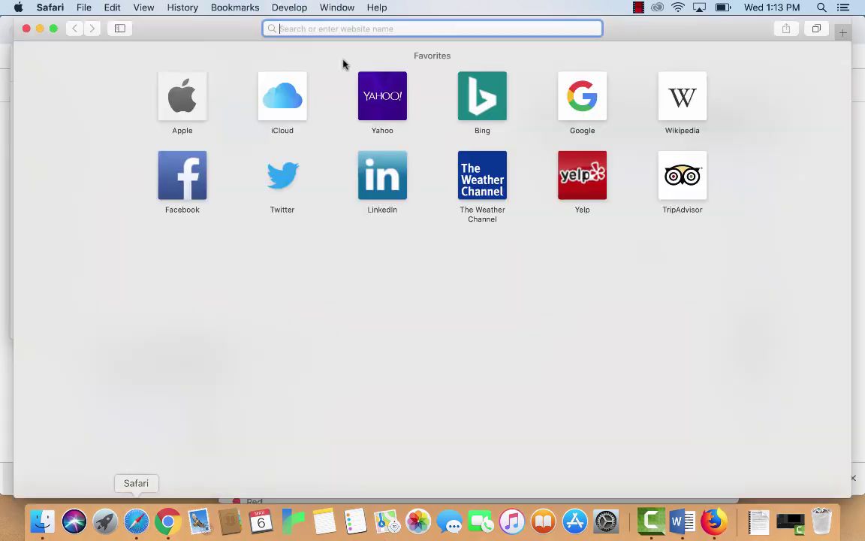
left_click(26, 29)
left_click(154, 31)
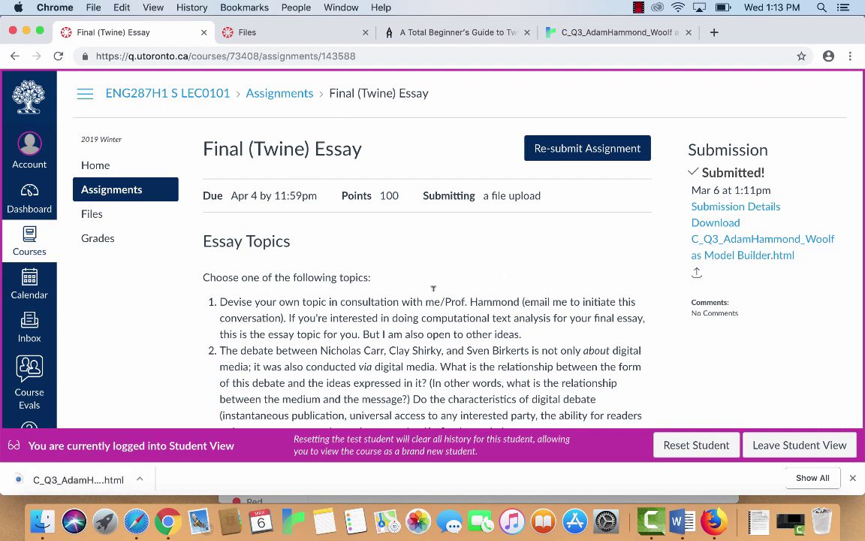
left_click_drag(525, 335, 222, 309)
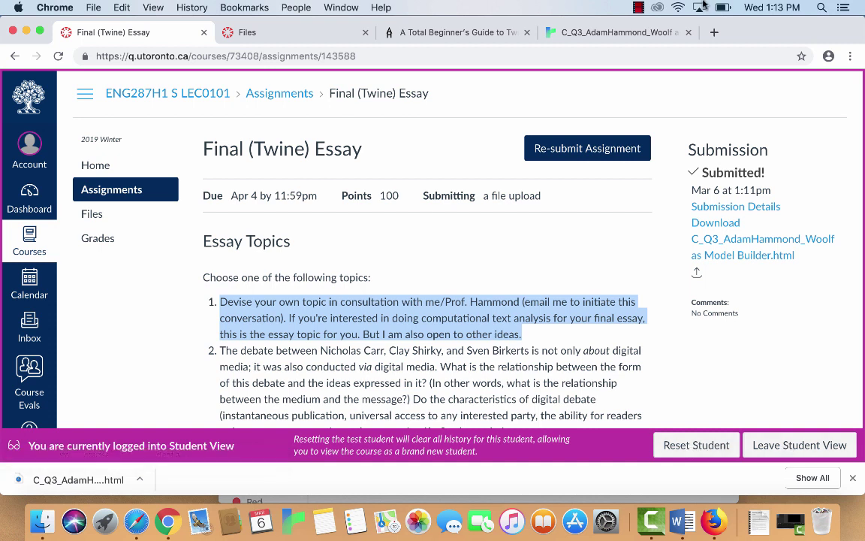
left_click(638, 8)
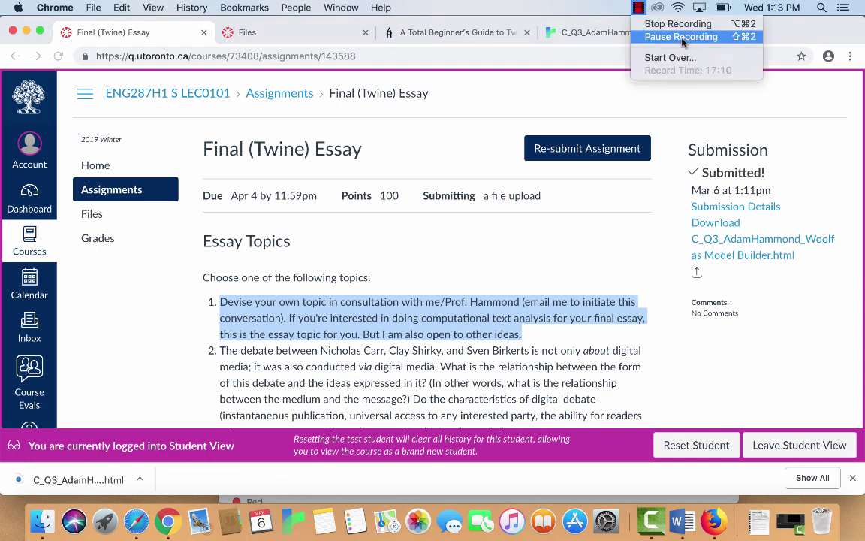